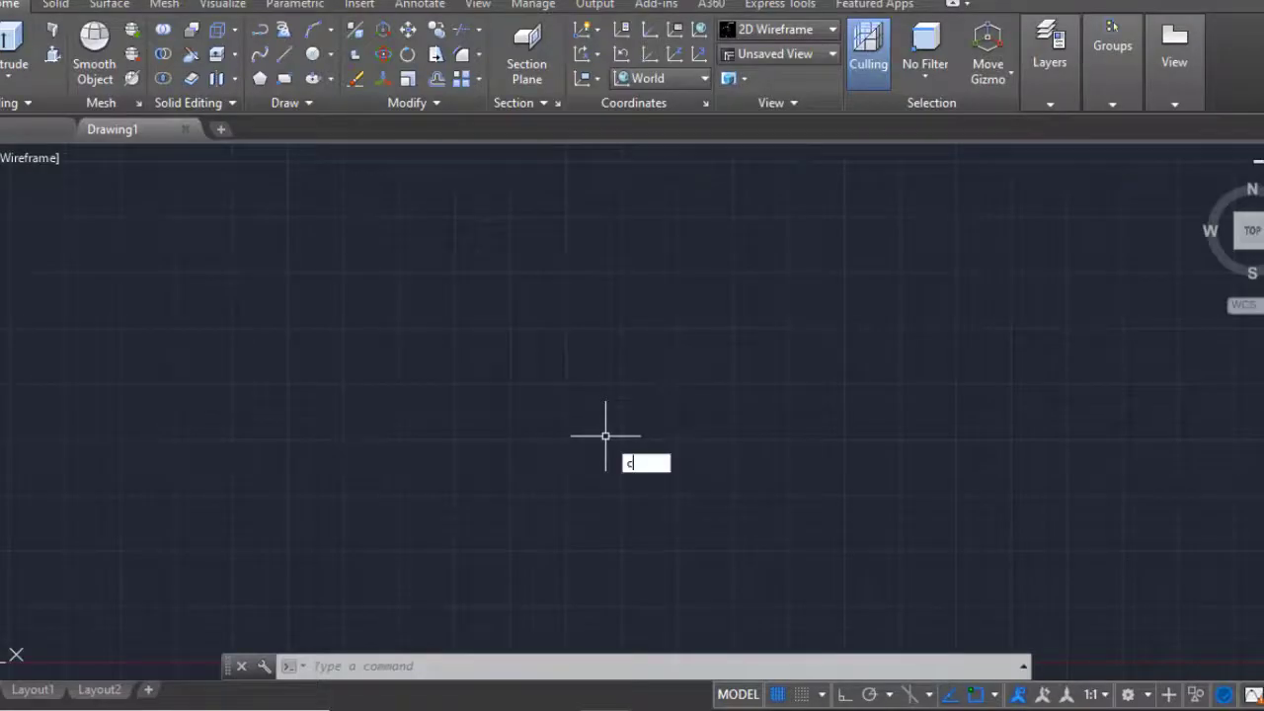
- Draw a circle of radius 2 in the middle of the drawing
key("Return")
left_click(614, 392)
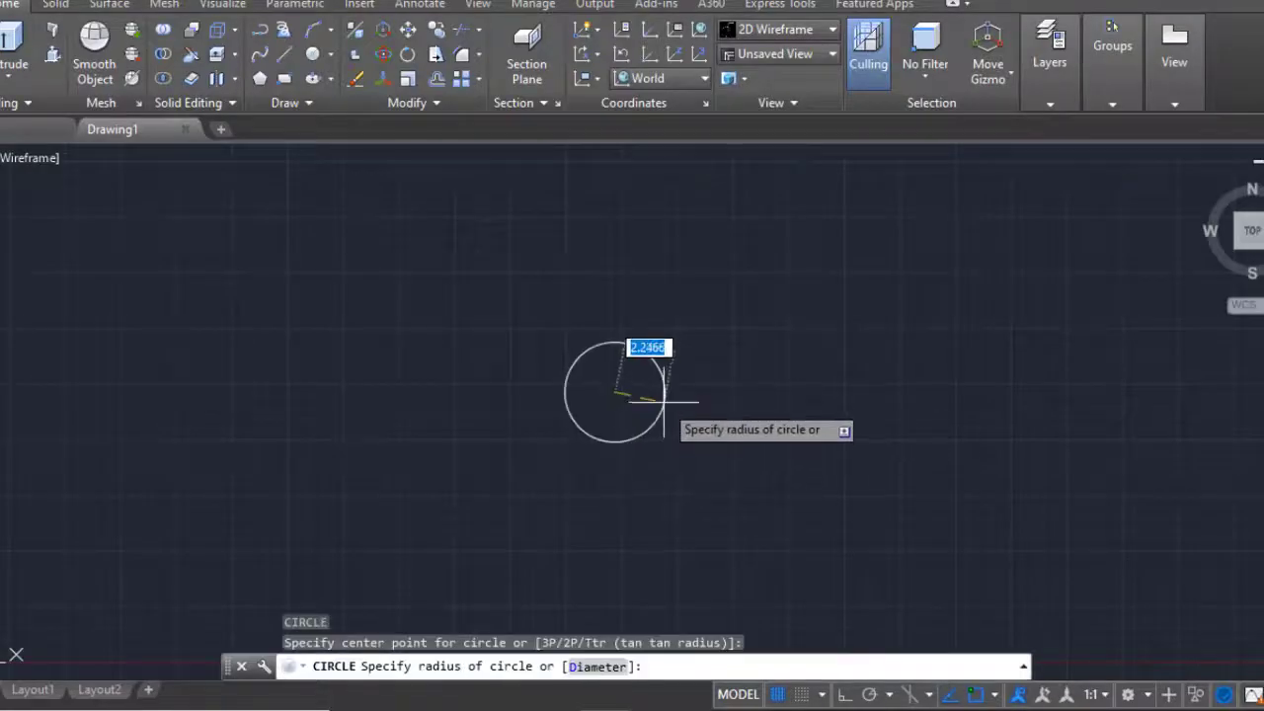
type("2")
key("Return")
key("o")
- Try offsetting the circle outward by 2, then by 2.5, undoing each attempt
key("Return")
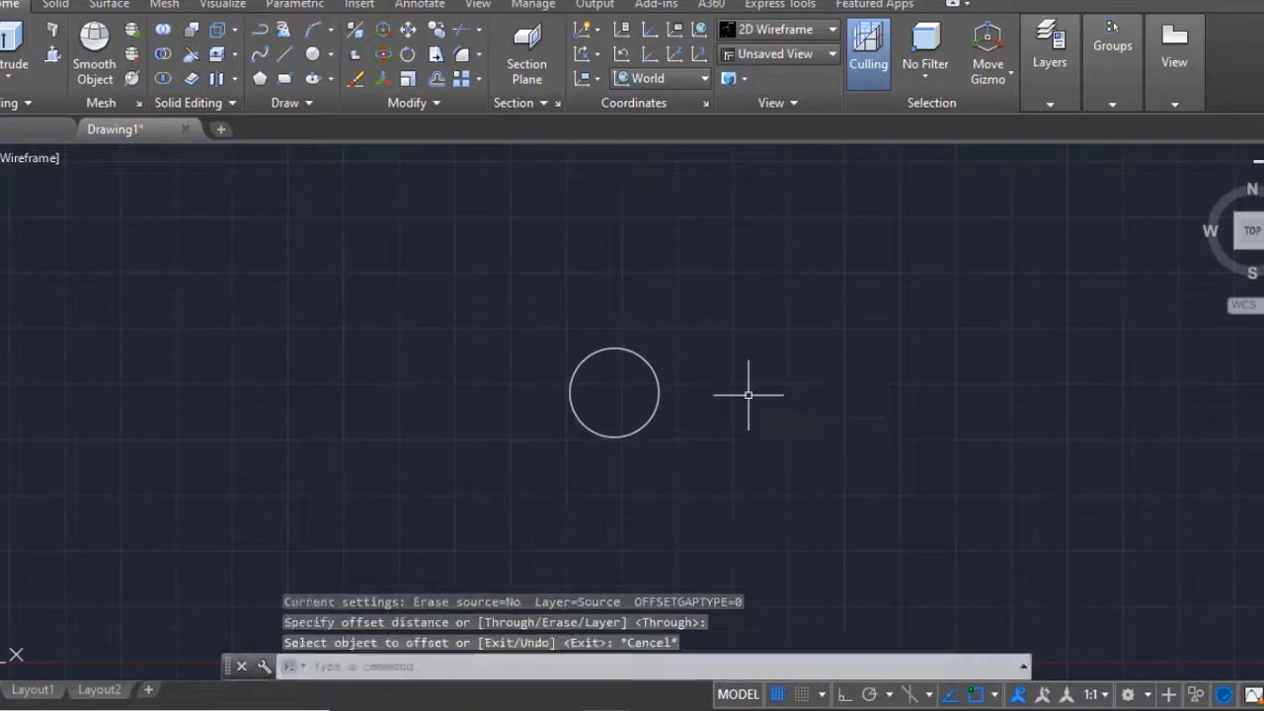
type("2")
key("Return")
left_click(658, 392)
left_click(773, 384)
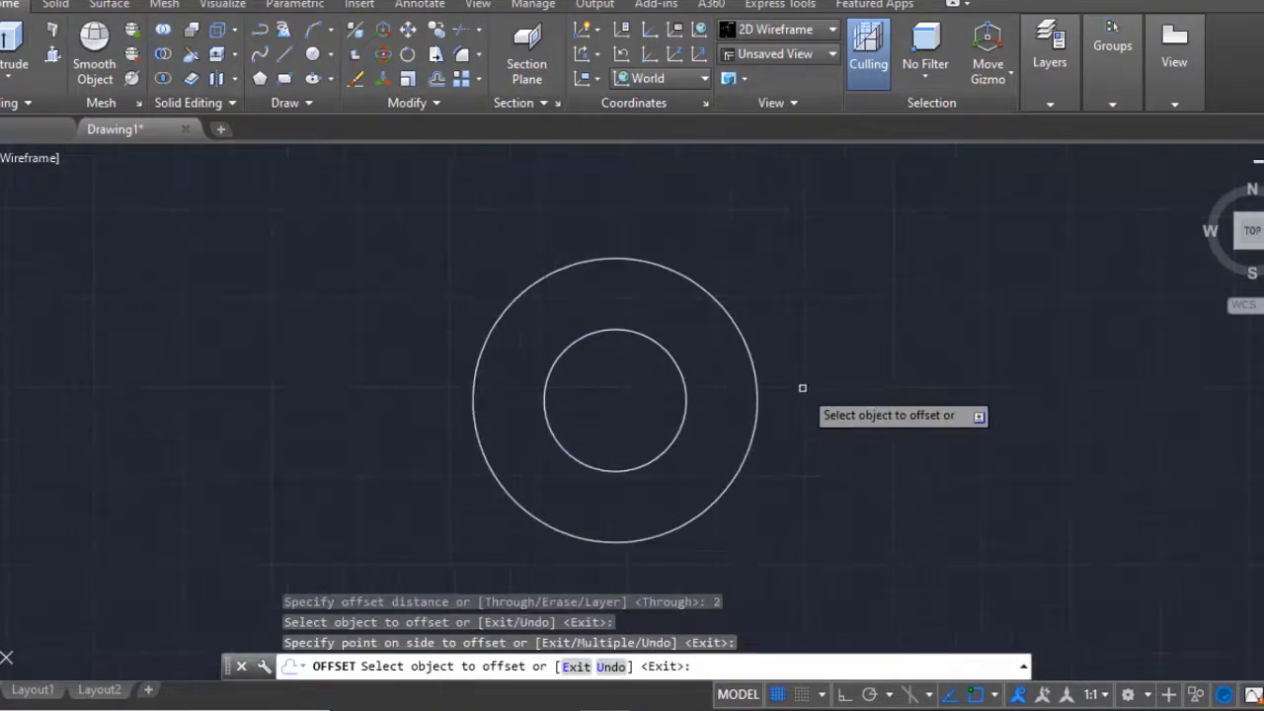
key("u")
key("Return")
key("Escape")
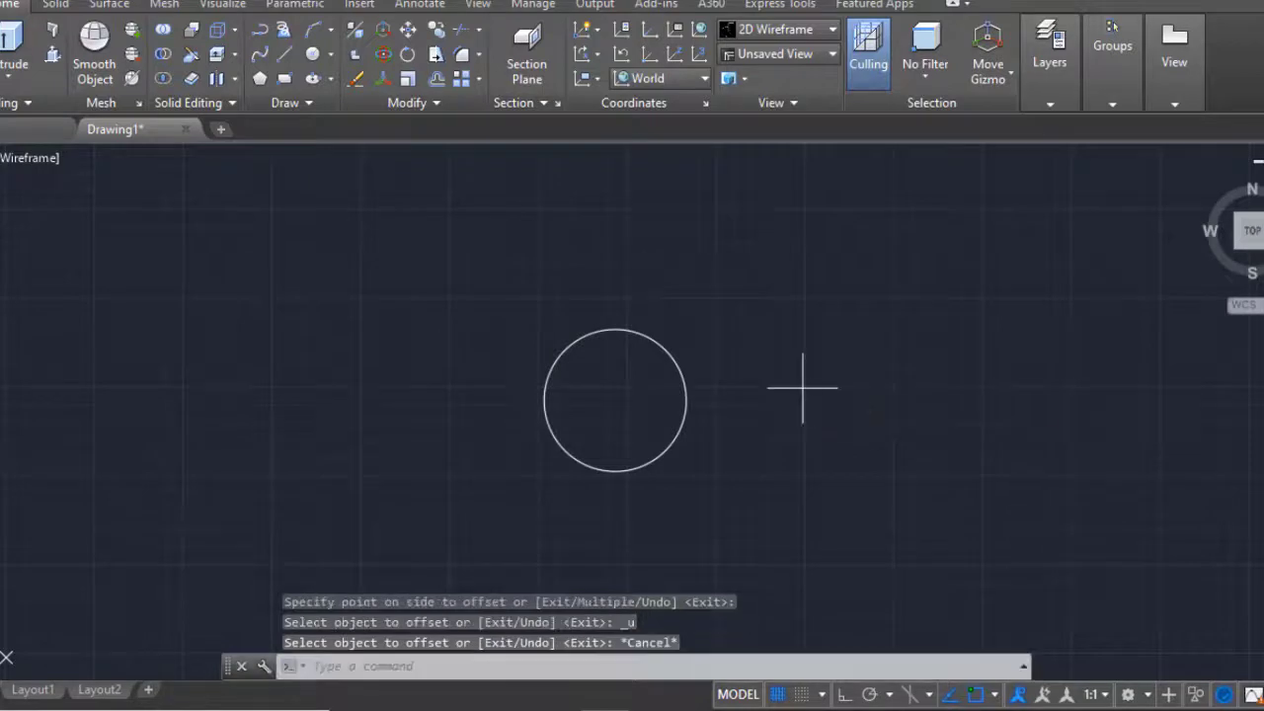
key("Return")
type("2.5")
key("Return")
left_click(686, 390)
left_click(699, 382)
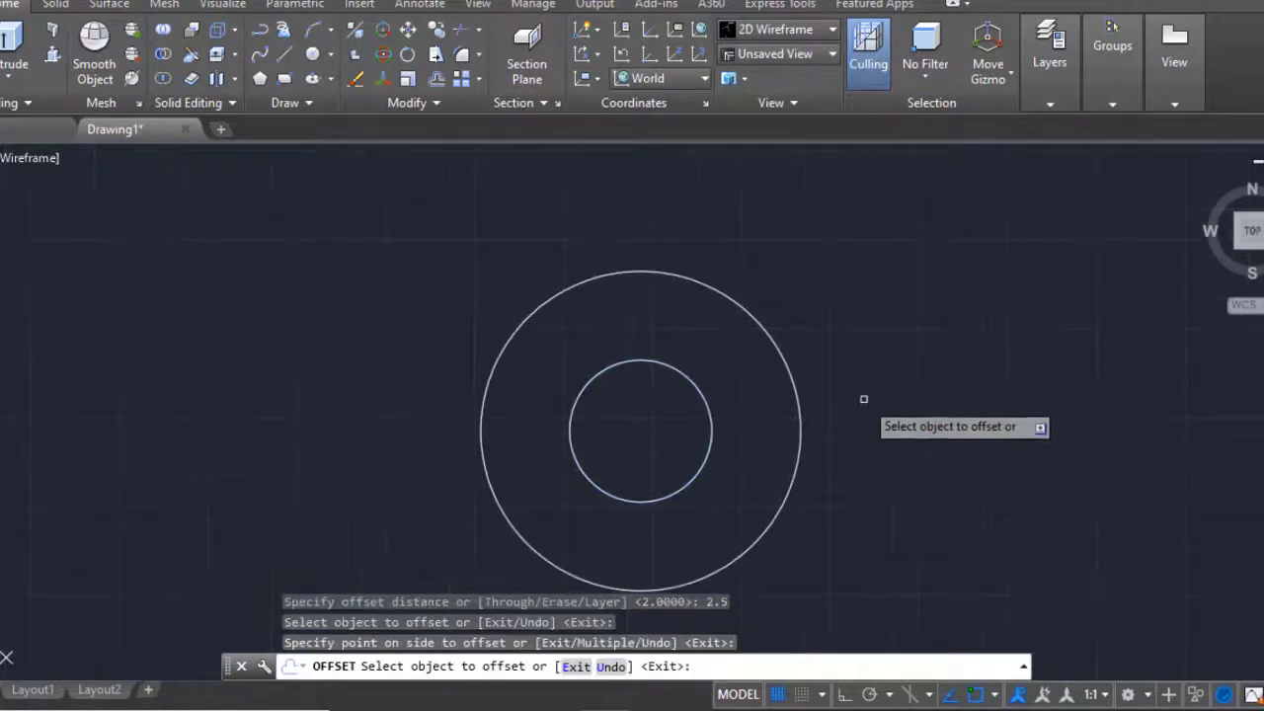
key("u")
key("Return")
key("Escape")
- Offset the circle 3 units outward and start a line at the shared centre
key("o")
key("Return")
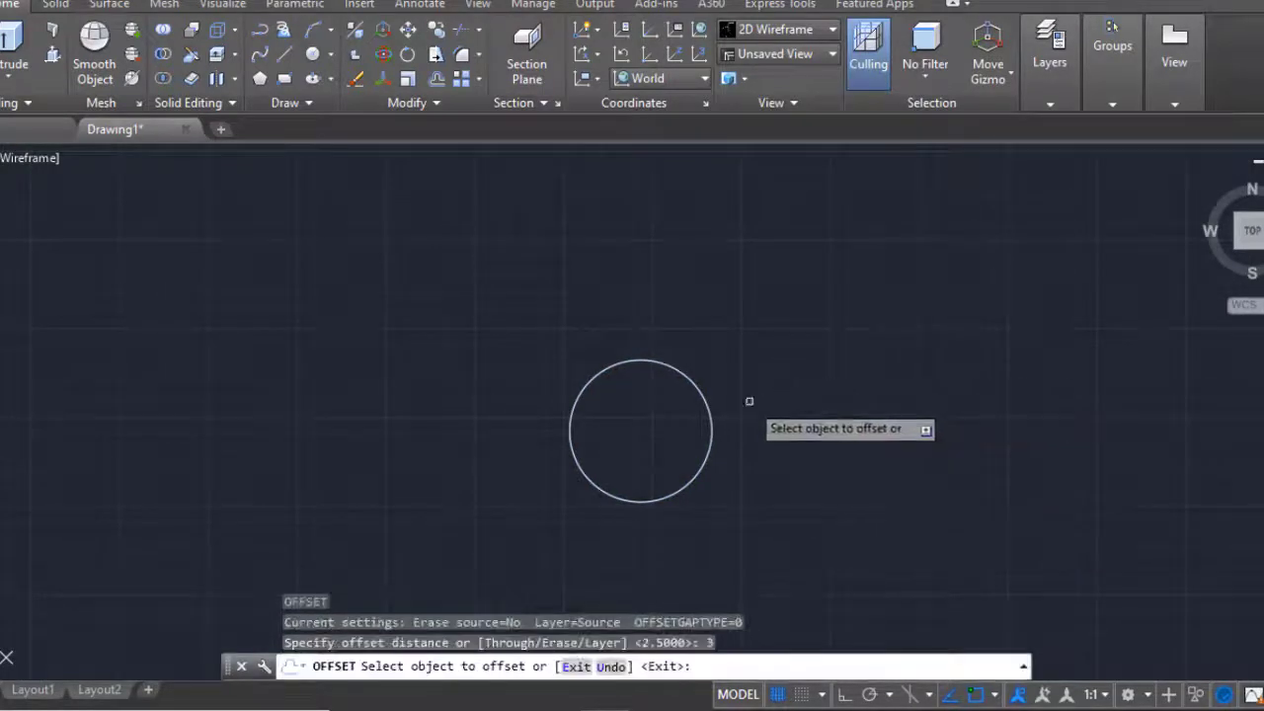
type("3")
left_click(707, 400)
left_click(887, 436)
scroll(887, 436, "down", 2)
key("Escape")
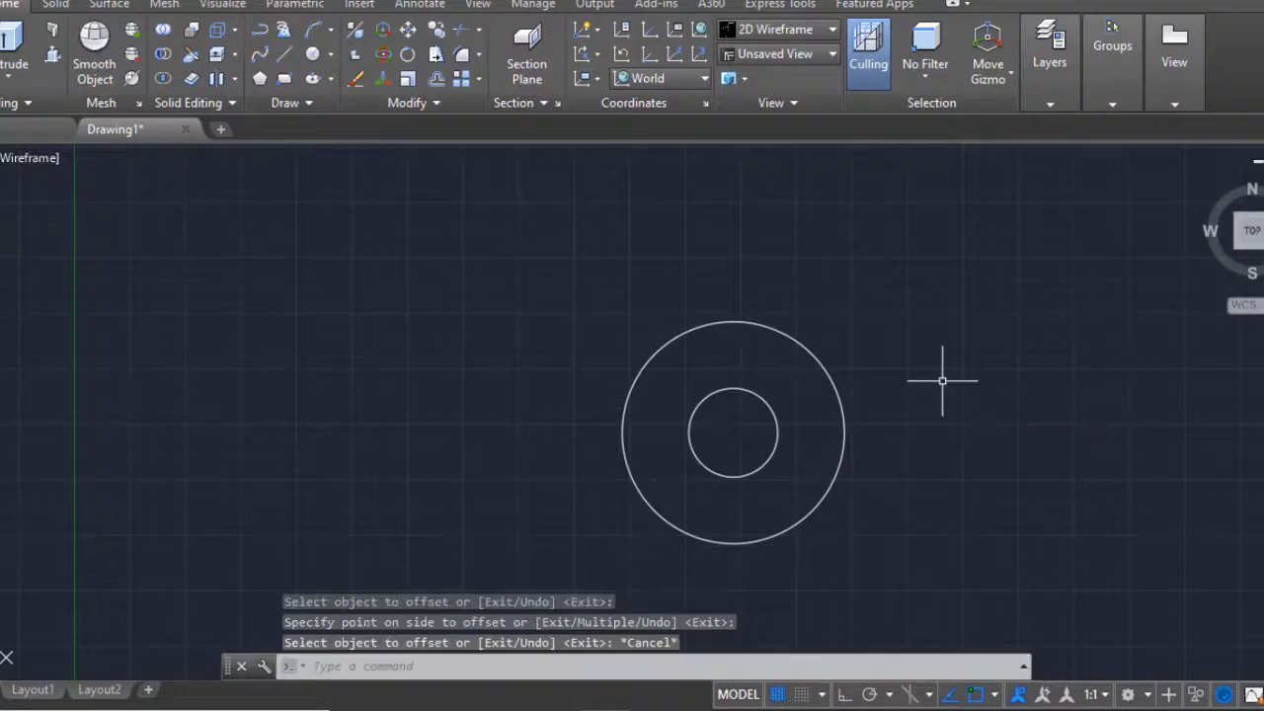
key("Return")
left_click(734, 432)
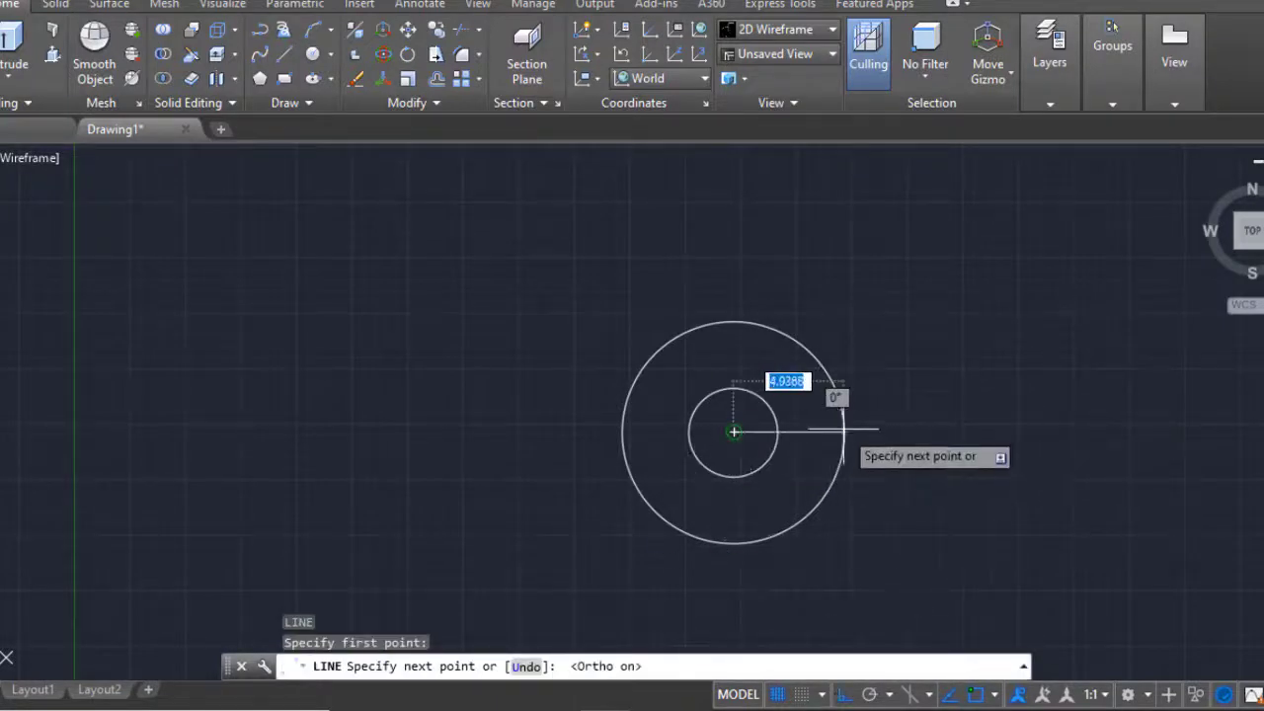
- End the radius line on the outer circle and copy it with the inner circle to the right
scroll(844, 431, "up", 2)
left_click(855, 420)
key("Escape")
type("co")
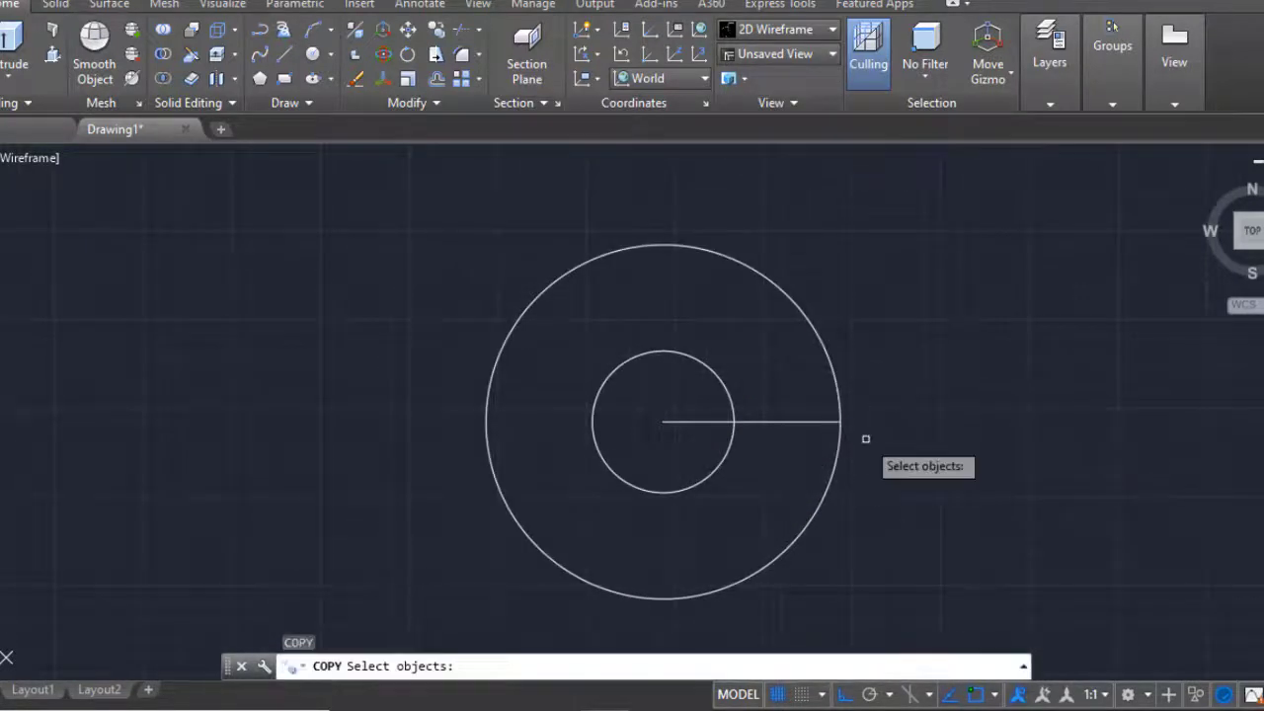
left_click(731, 454)
key("Return")
left_click(664, 422)
middle_click_drag(1084, 424, 913, 437)
left_click(963, 435)
key("Escape")
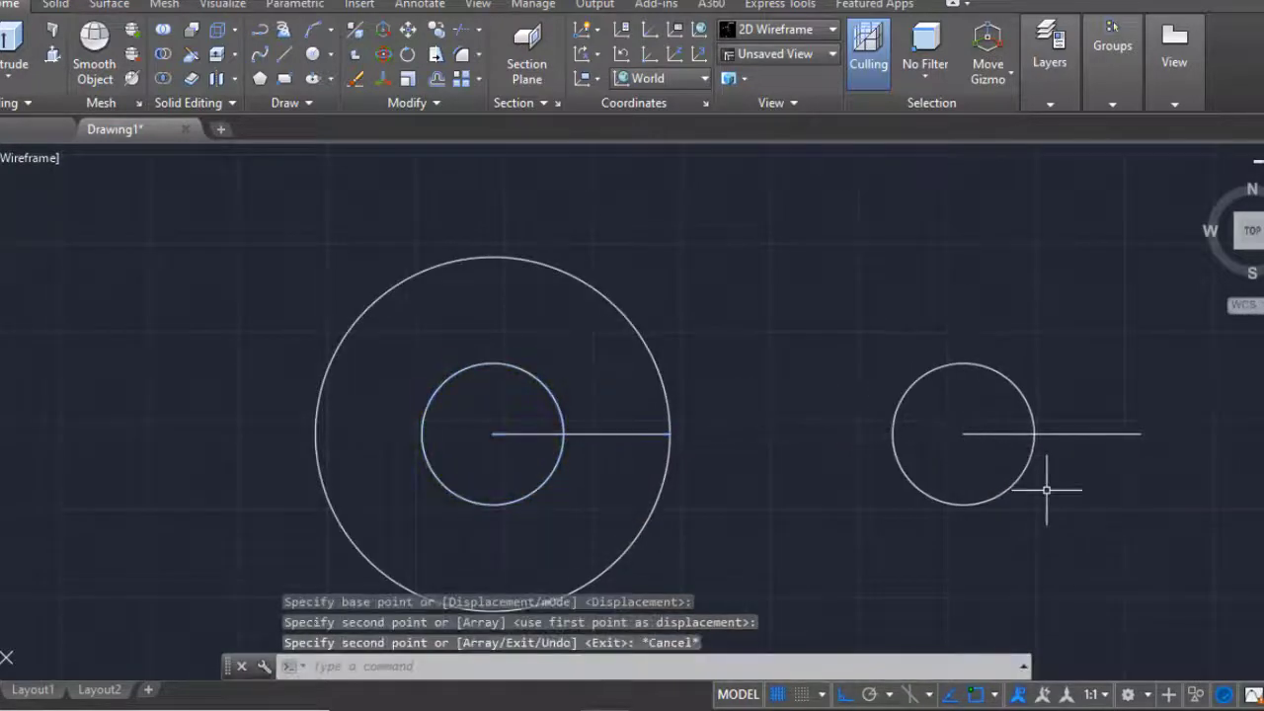
- Polar-array the radius line around the circles' centre with 4 items
left_click(479, 79)
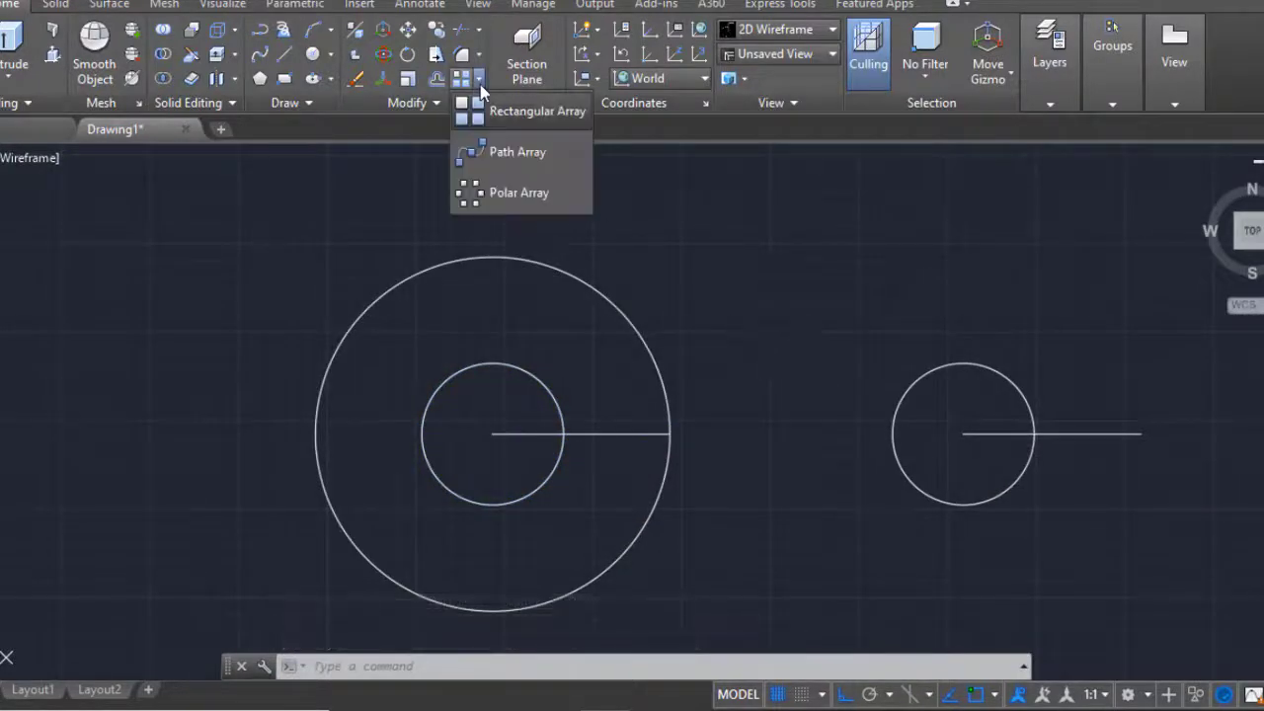
left_click(518, 188)
key("Return")
left_click(493, 435)
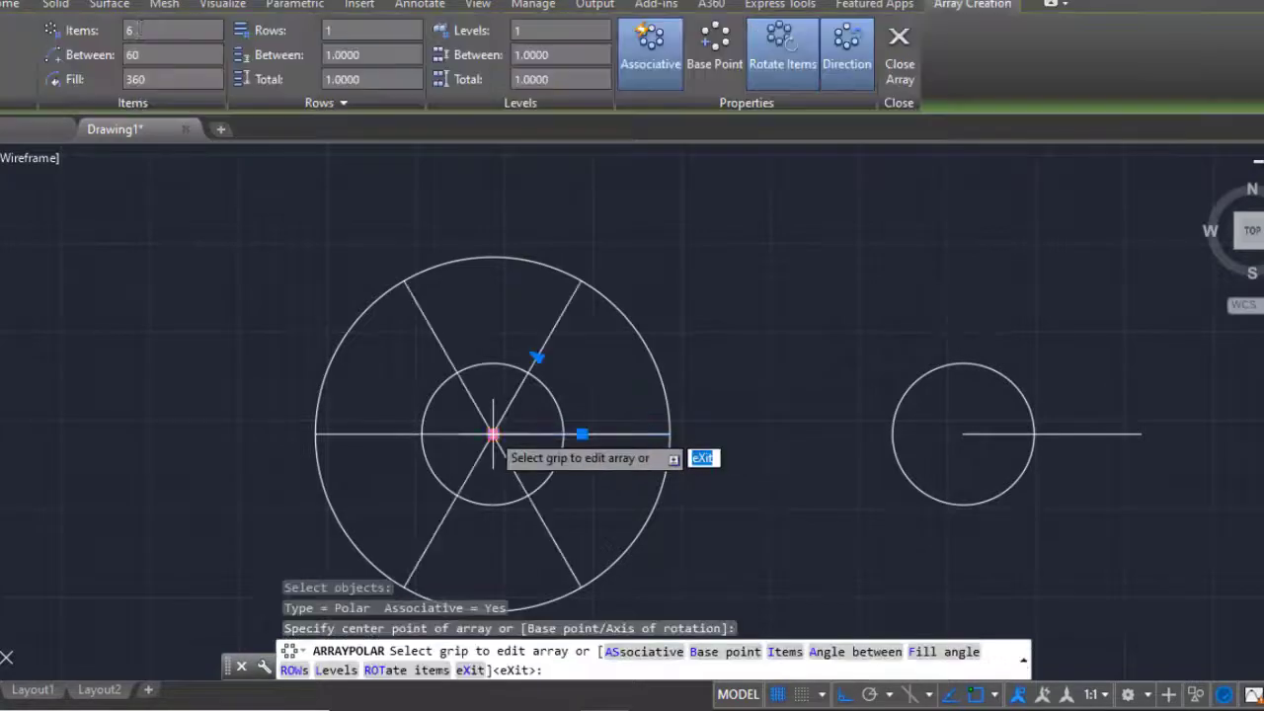
type("4")
key("Escape")
key("Escape")
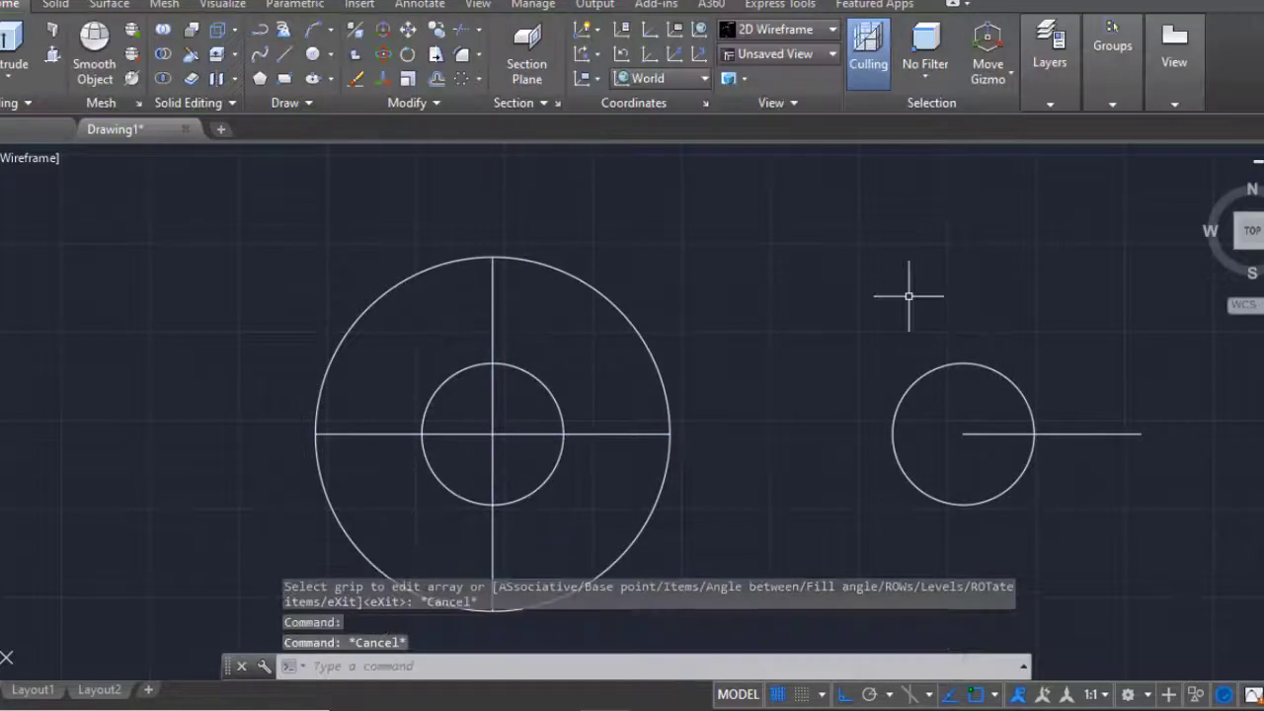
- Explode the four-spoke array into separate lines
type("EXPLODE")
key("Return")
key("Return")
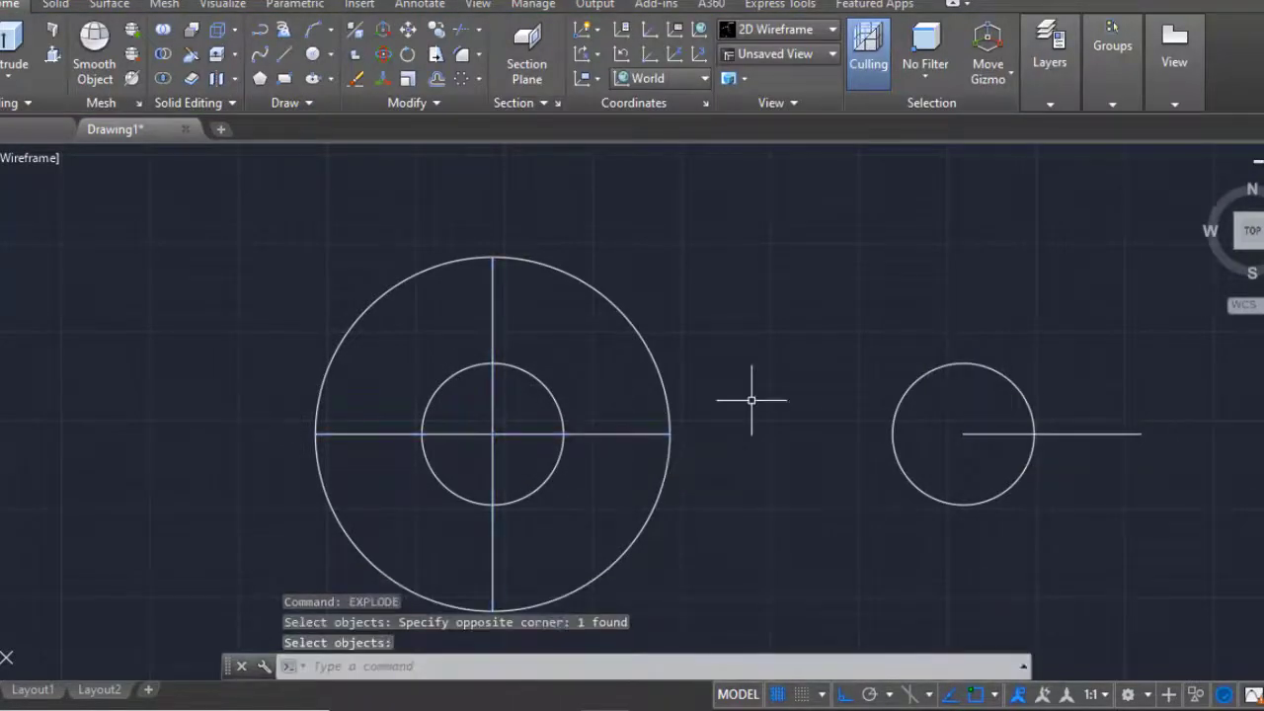
type("O")
- Offset the horizontal and vertical spoke lines 1 unit to both sides
key("Return")
key("Return")
- Try offsetting the horizontal spoke line, then undo the trial
left_click(632, 431)
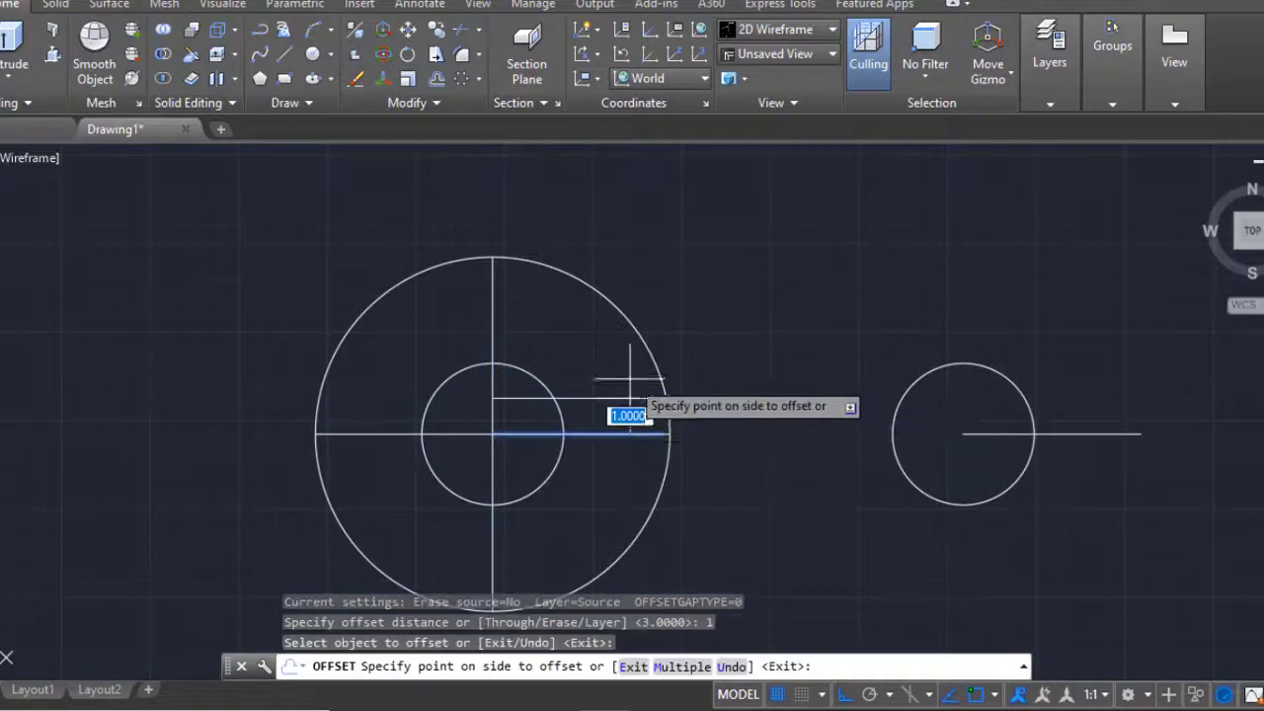
left_click(631, 438)
left_click(629, 431)
key("ctrl+z")
type("o")
key("Return")
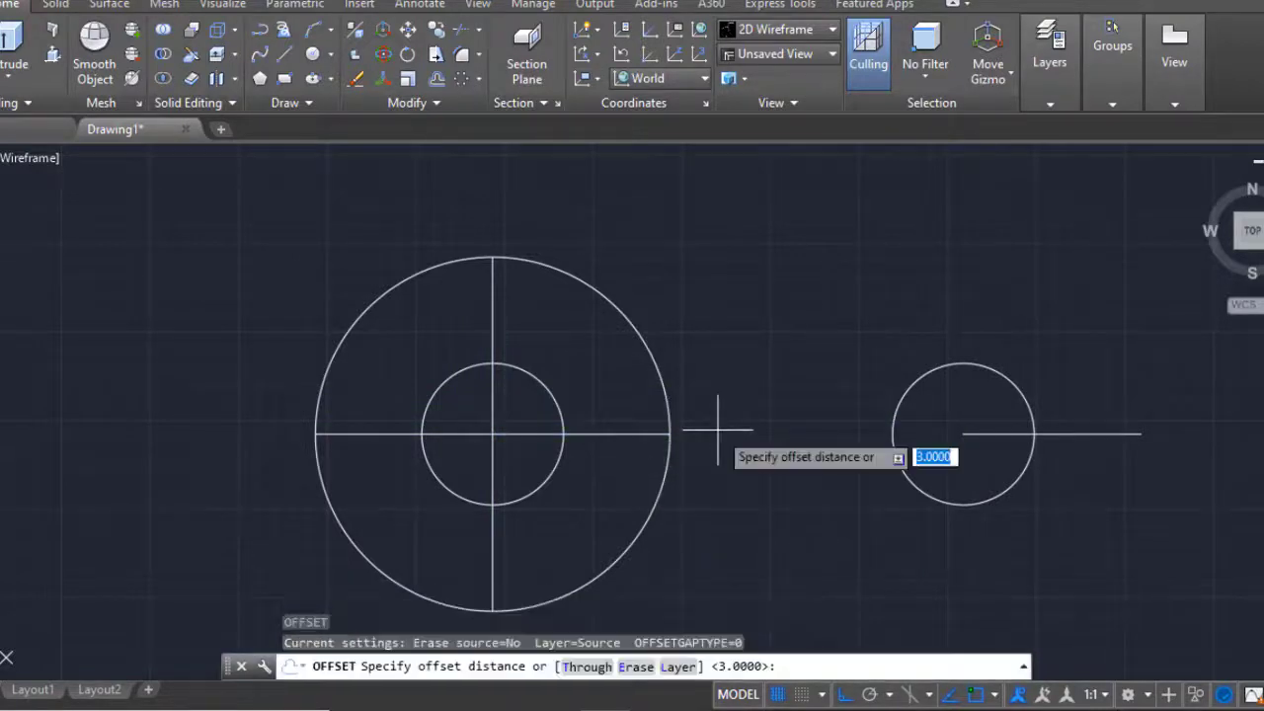
left_click(642, 432)
left_click(602, 380)
left_click(593, 432)
left_click(592, 474)
left_click(493, 358)
left_click(524, 336)
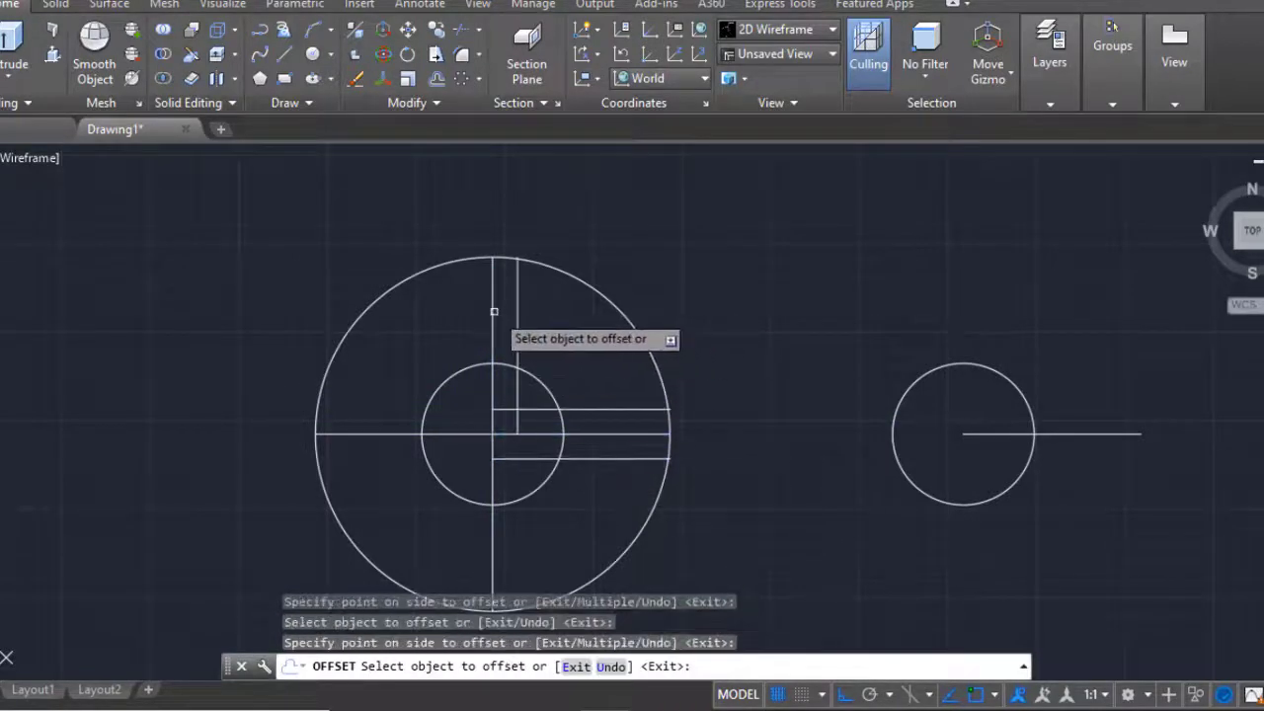
left_click(403, 431)
left_click(381, 358)
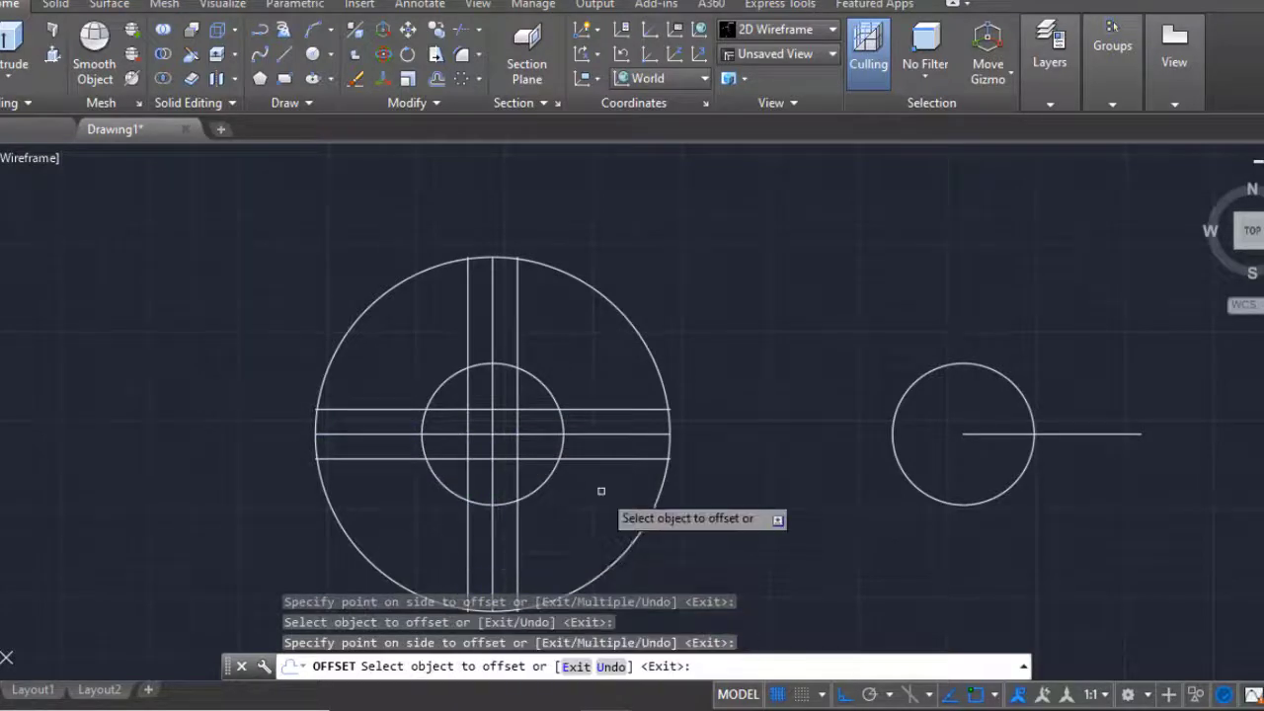
middle_click_drag(598, 491, 647, 462)
- Trim away the spoke lines inside the inner circle
type("tr")
key("Return")
- Erase the leftover square at the hub centre
key("Return")
left_click_drag(564, 366, 481, 437)
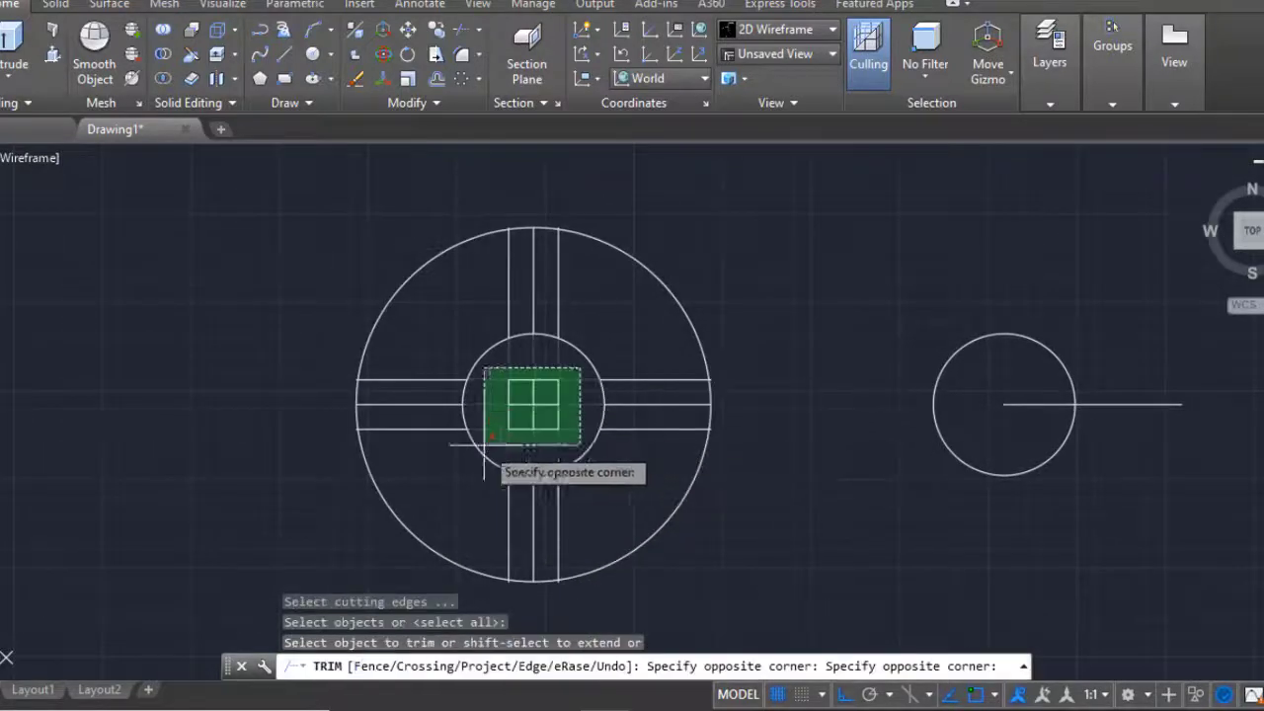
left_click_drag(622, 464, 449, 341)
key("Escape")
left_click_drag(580, 368, 499, 438)
type("e")
key("Return")
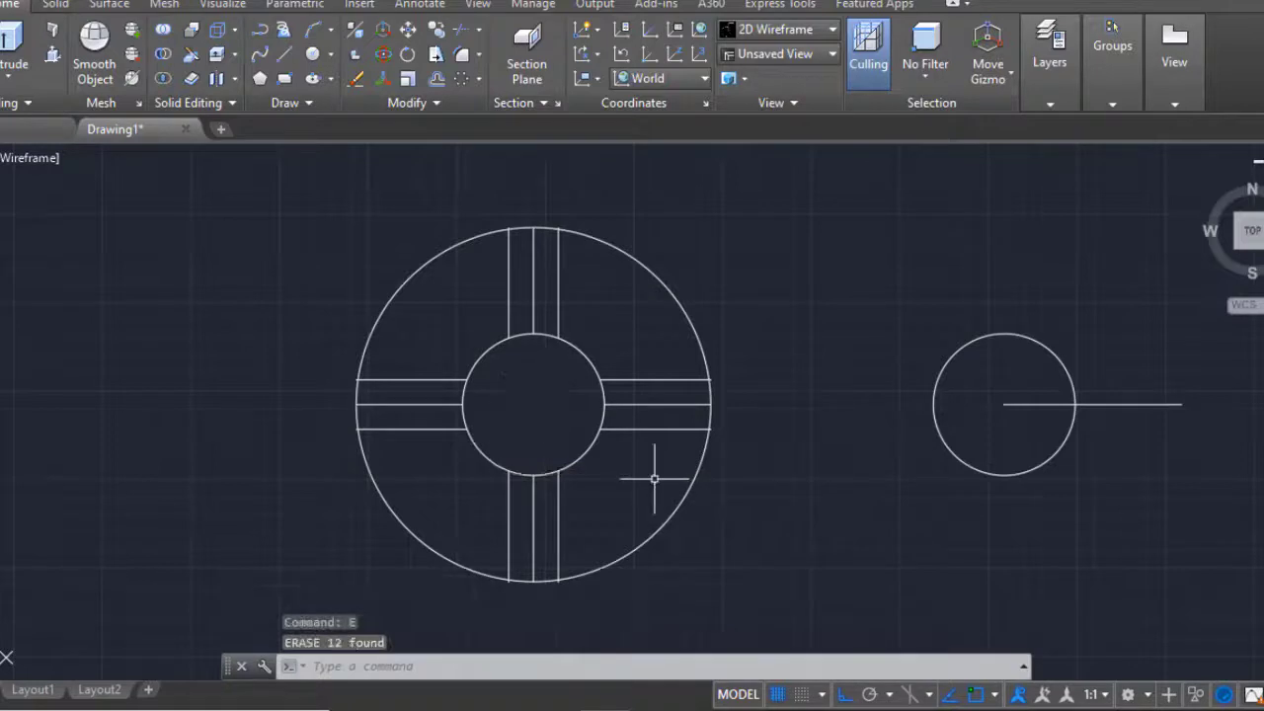
key("o")
- Offset the outer circle inward and the inner circle outward by 0.7 to form rim and hub
key("Return")
key("Return")
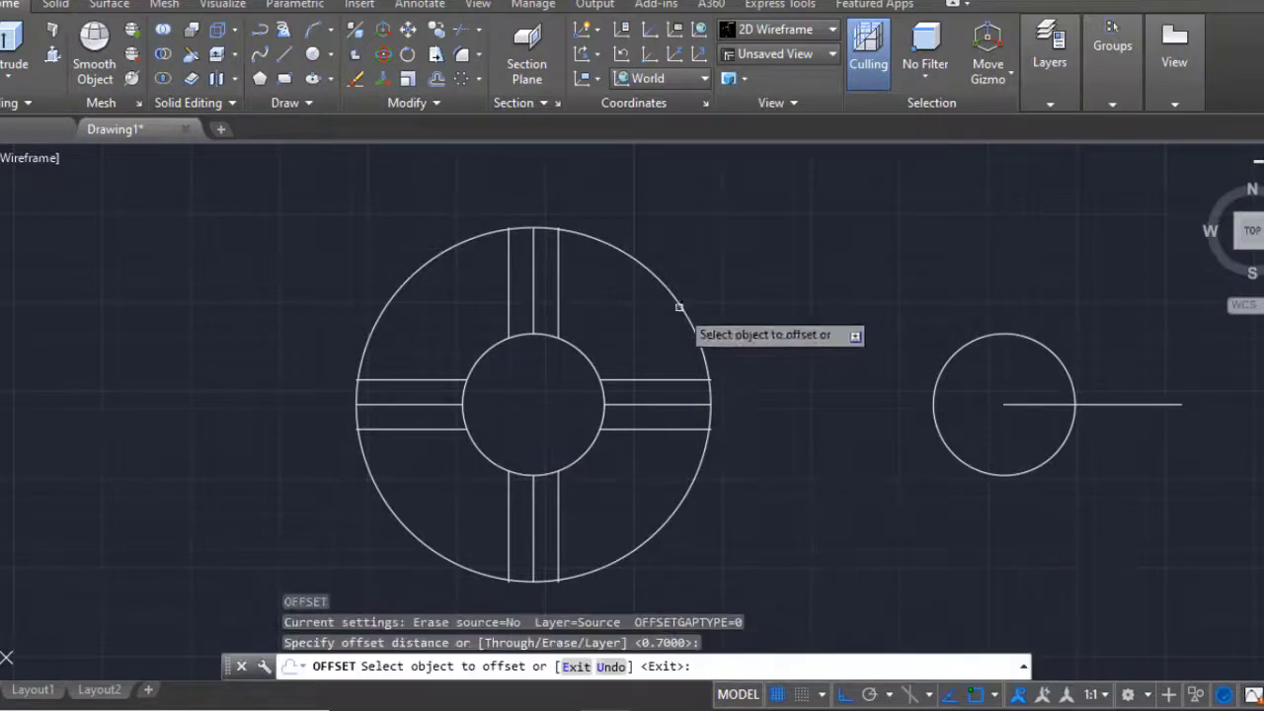
left_click(681, 313)
left_click(632, 326)
left_click(554, 338)
left_click(568, 314)
type("tr")
- Trim the spoke lines and hub ring arcs at the right, left and top spokes
key("Return")
key("Return")
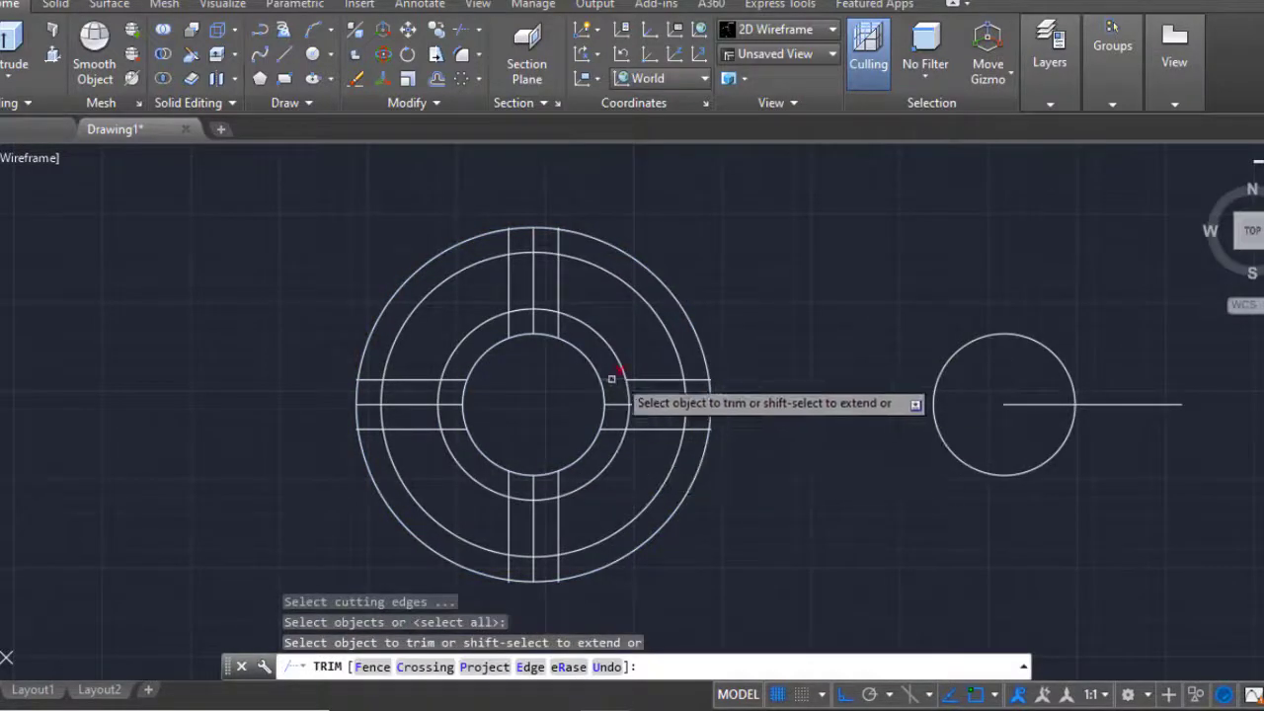
key("Escape")
key("f")
key("Return")
left_click(619, 368)
key("Escape")
key("Escape")
type("t")
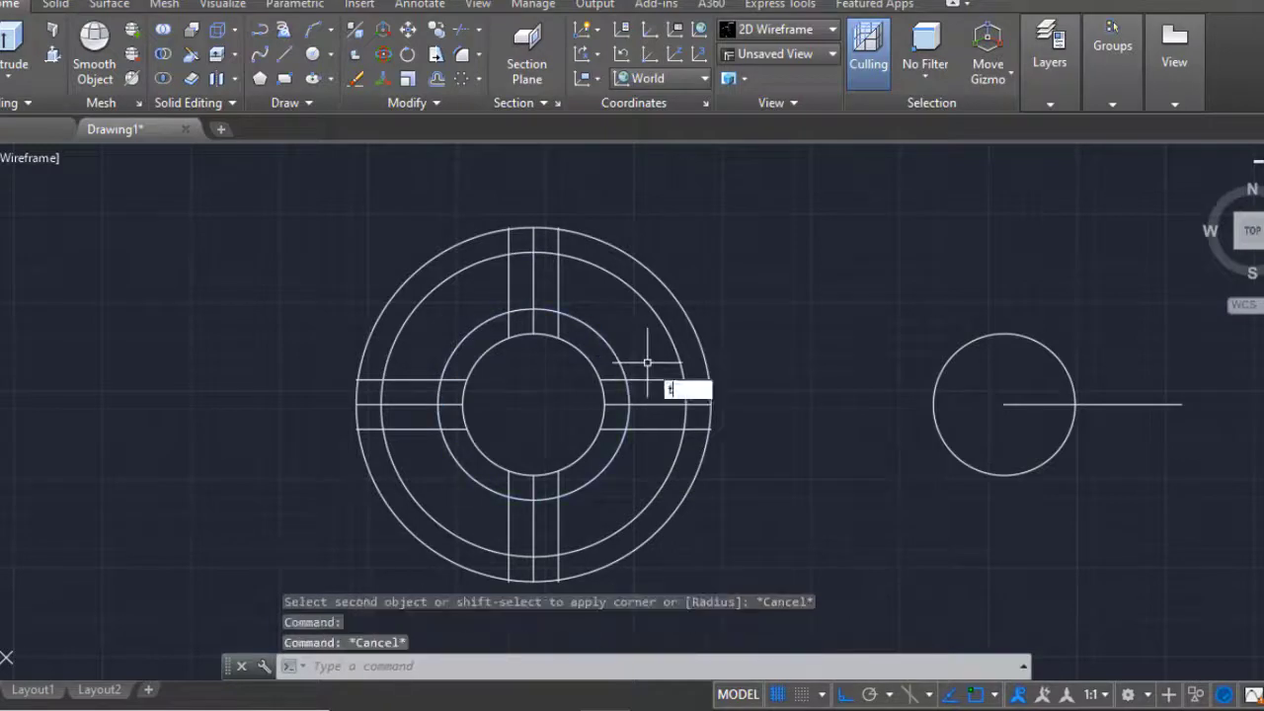
type("r")
key("Return")
key("Return")
left_click(626, 395)
left_click(619, 423)
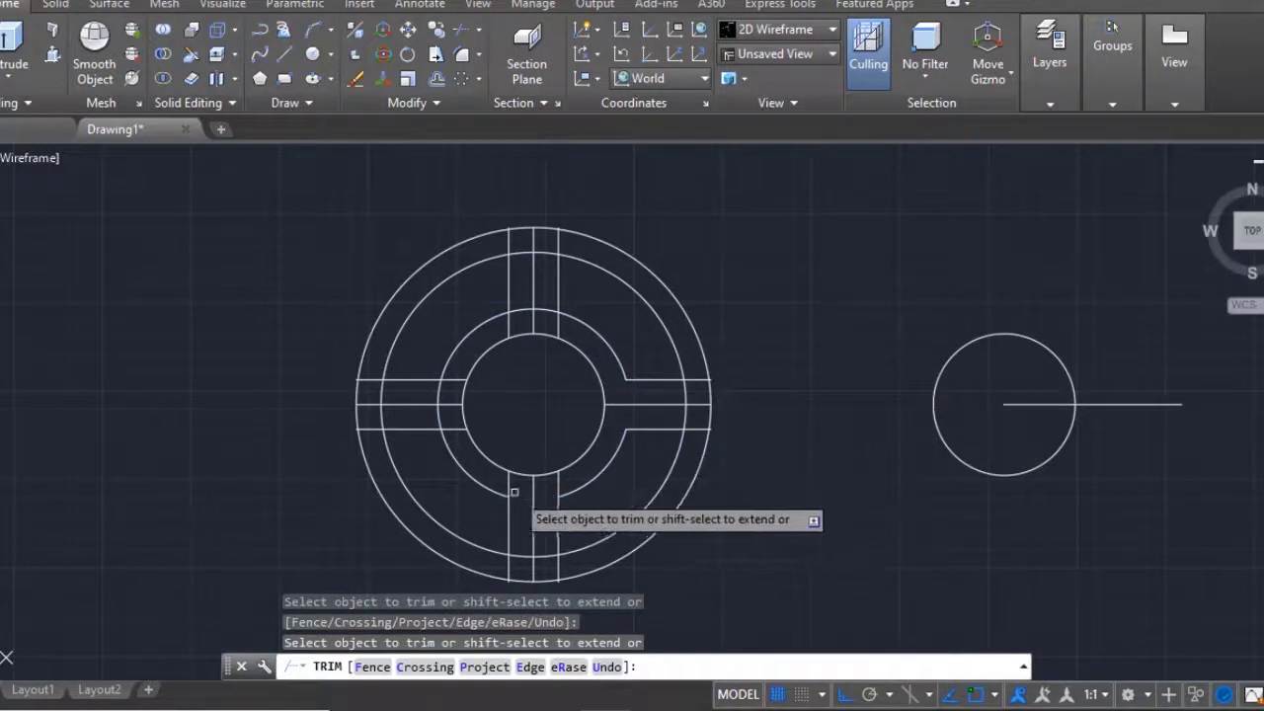
left_click(446, 424)
left_click(440, 405)
left_click(459, 381)
left_click(520, 314)
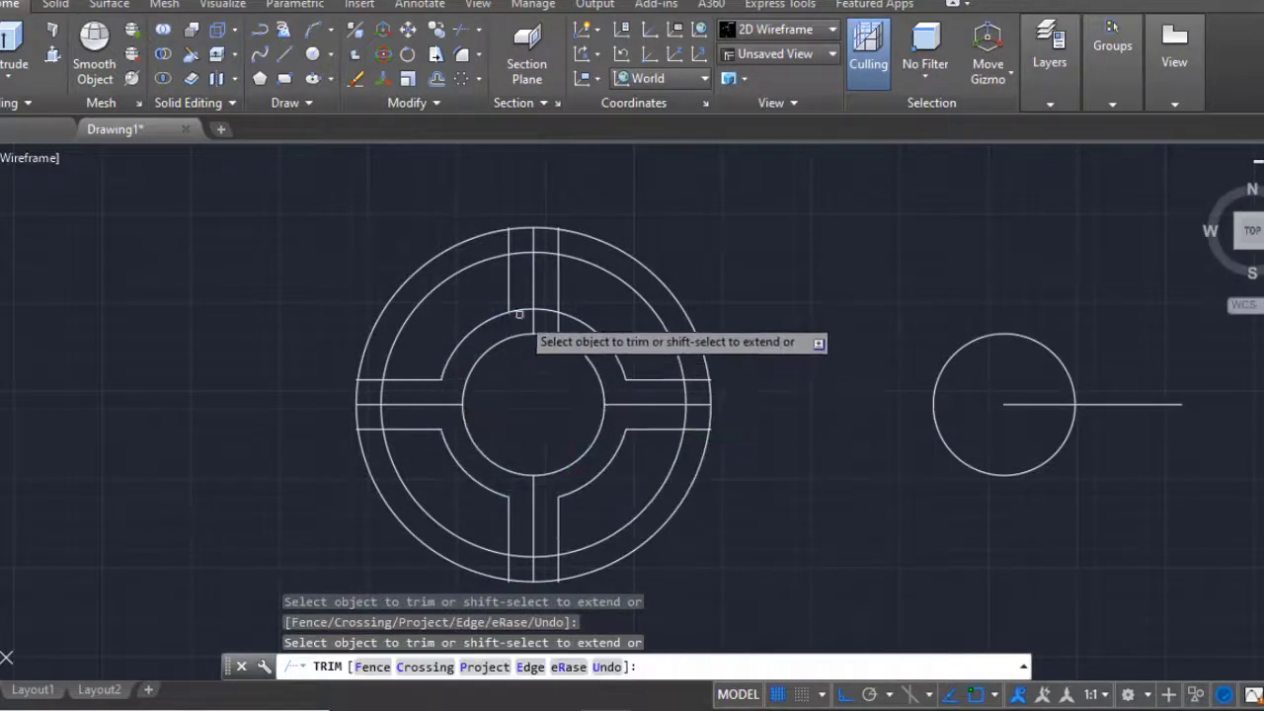
left_click(550, 309)
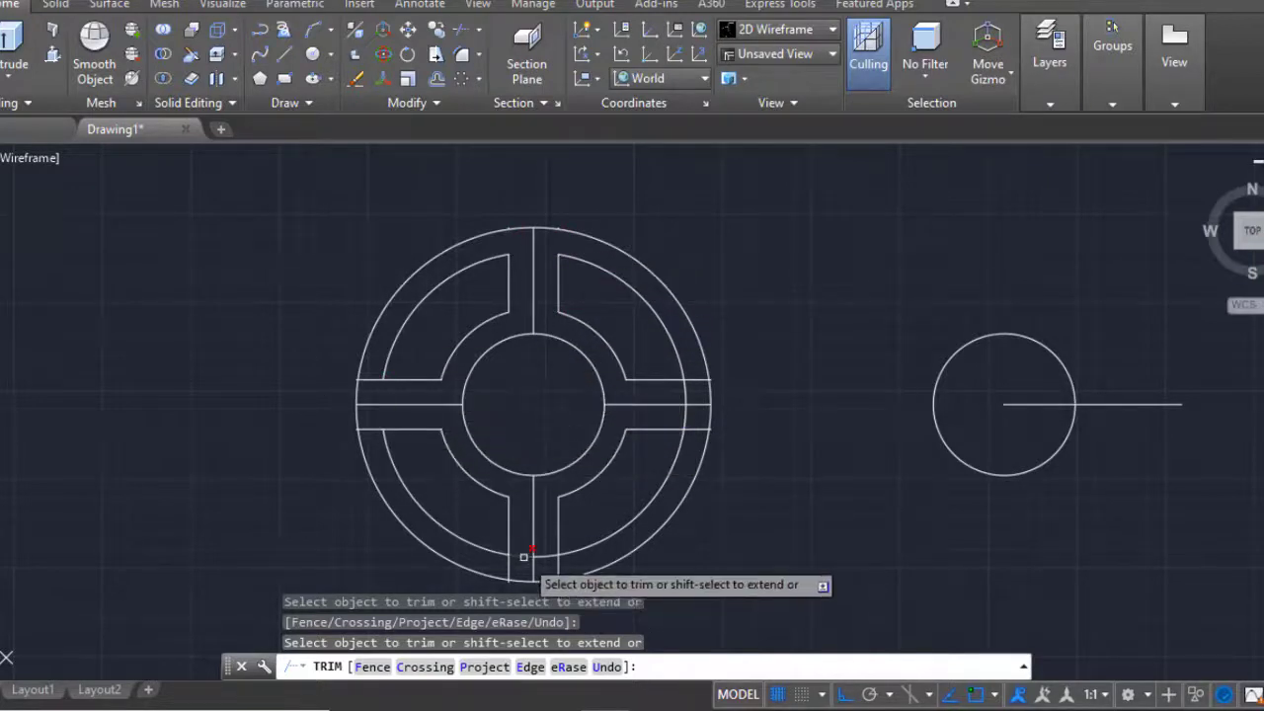
- Trim the rim pieces crossing the right spoke
left_click(694, 427)
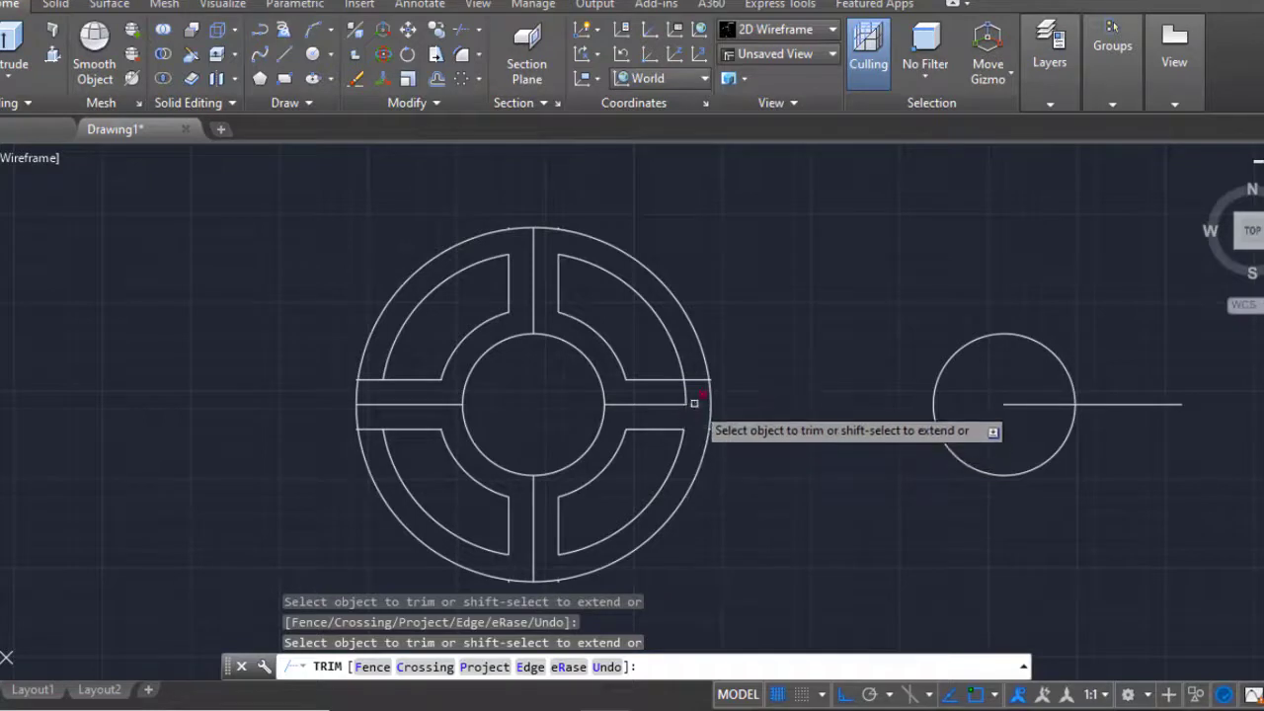
left_click(688, 381)
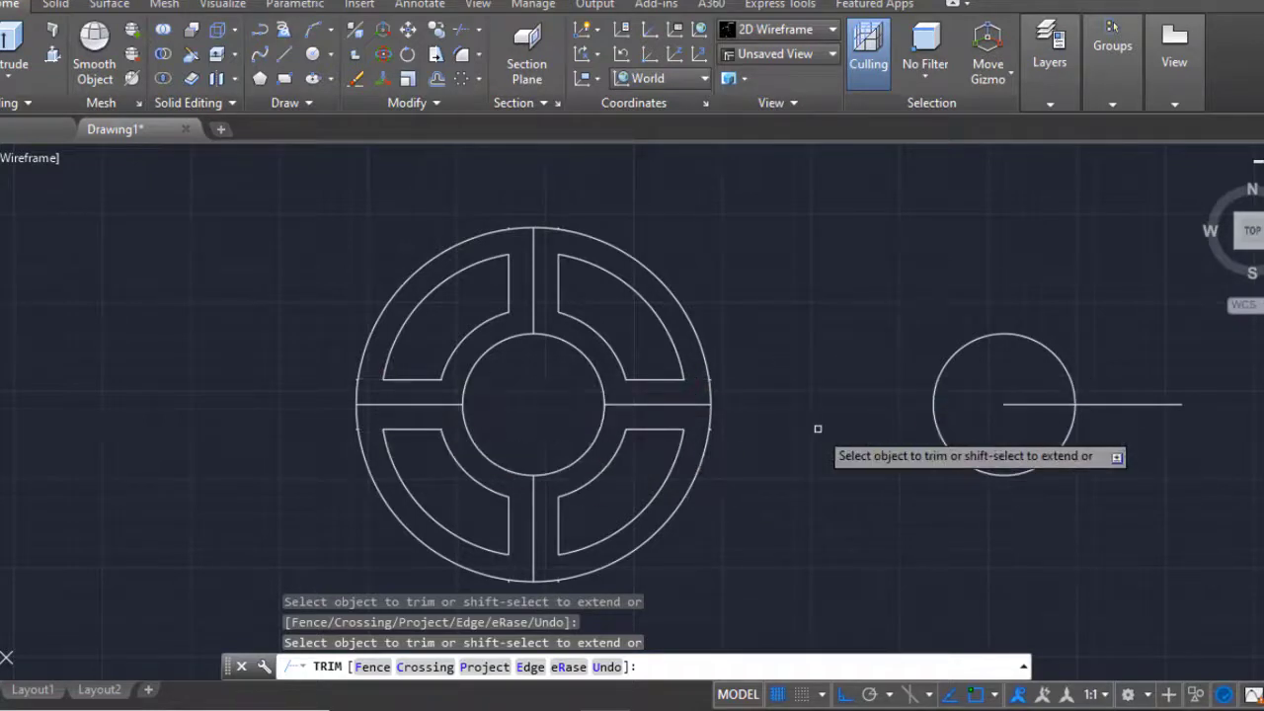
key("Escape")
type("E")
key("Return")
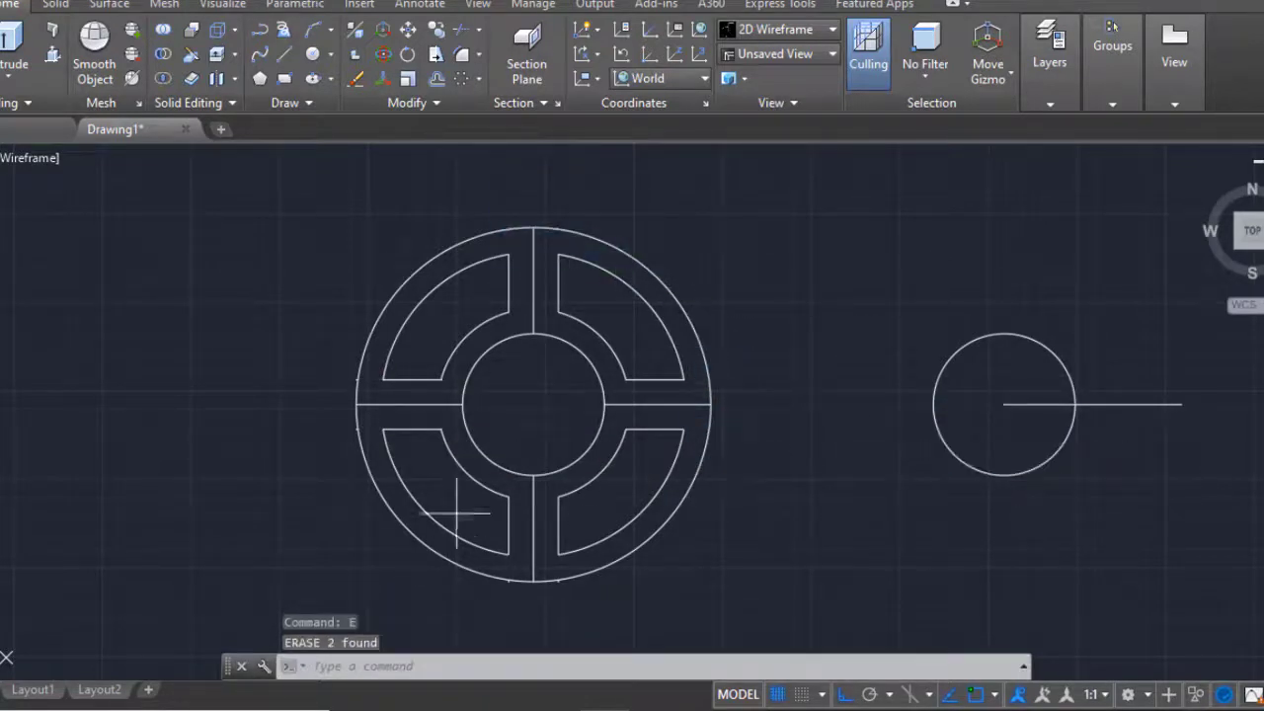
- Erase the stray leftover pieces and start filleting with radius .2
left_click(240, 310)
left_click(353, 438)
type("f")
key("Return")
left_click(425, 379)
type("r")
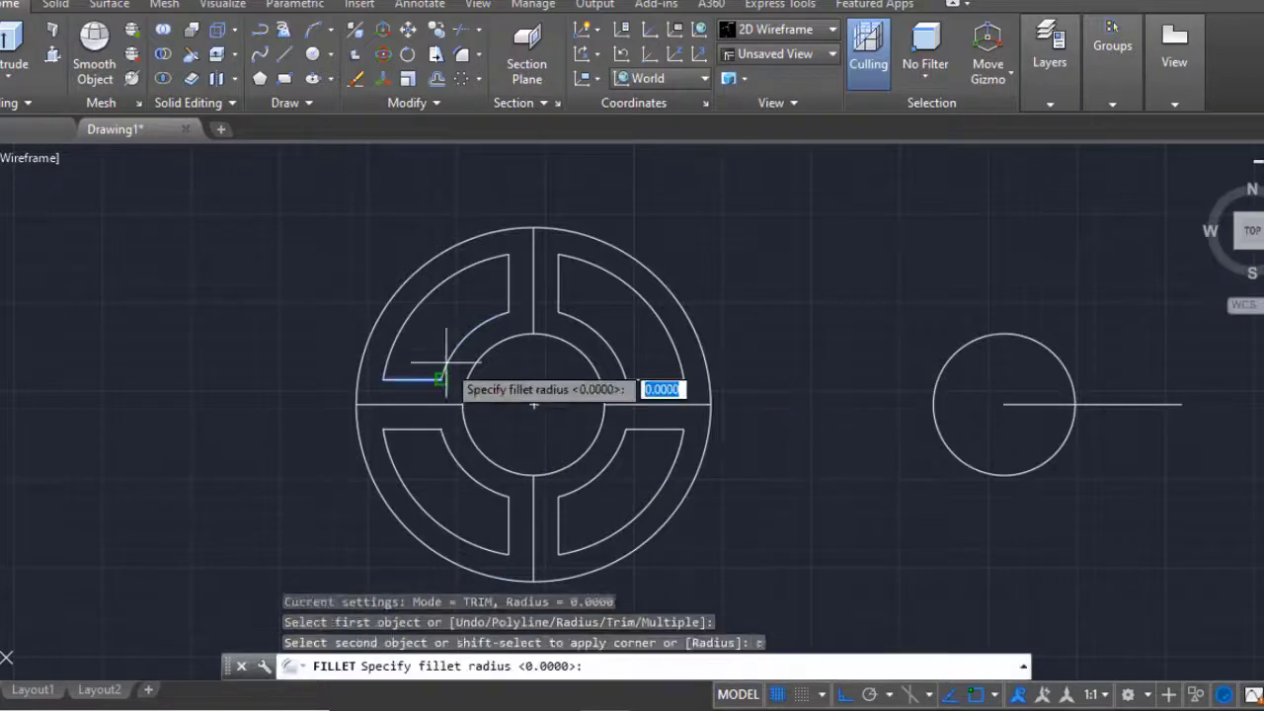
type(".2")
key("Return")
- Fillet the corners of the top-left, top-right and bottom-right openings
left_click(508, 297)
key("Return")
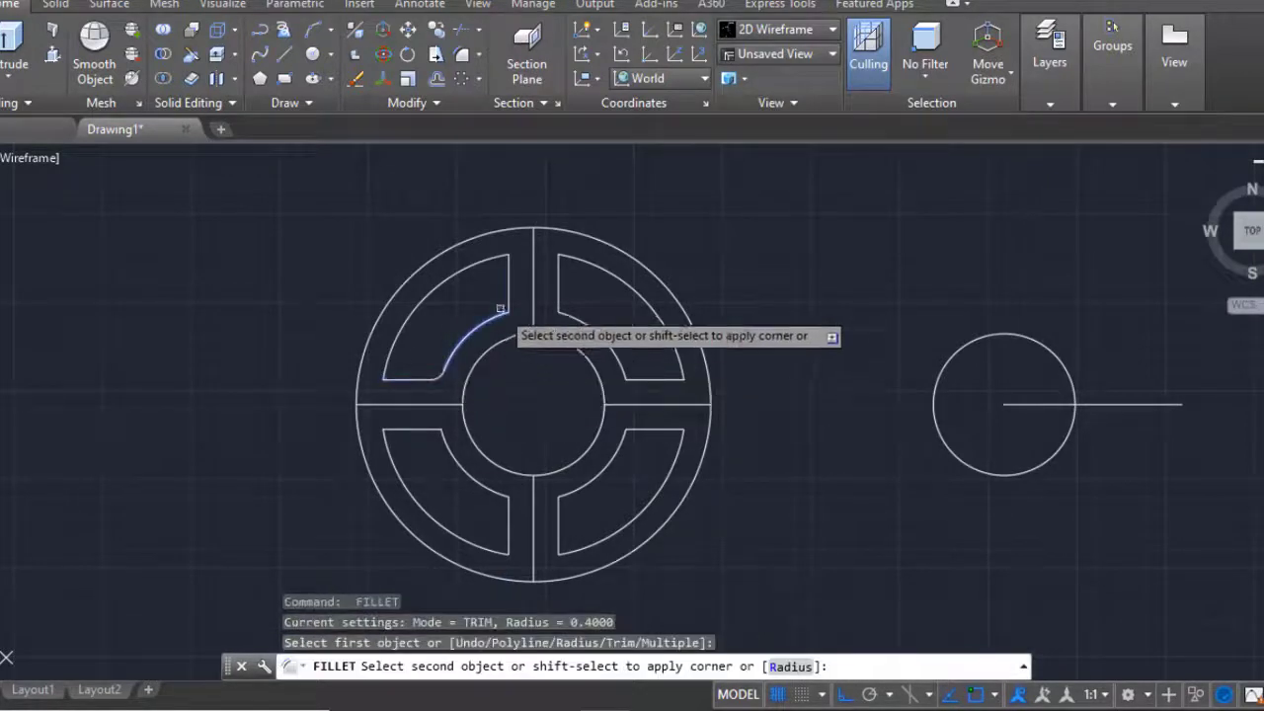
left_click(402, 325)
left_click(590, 305)
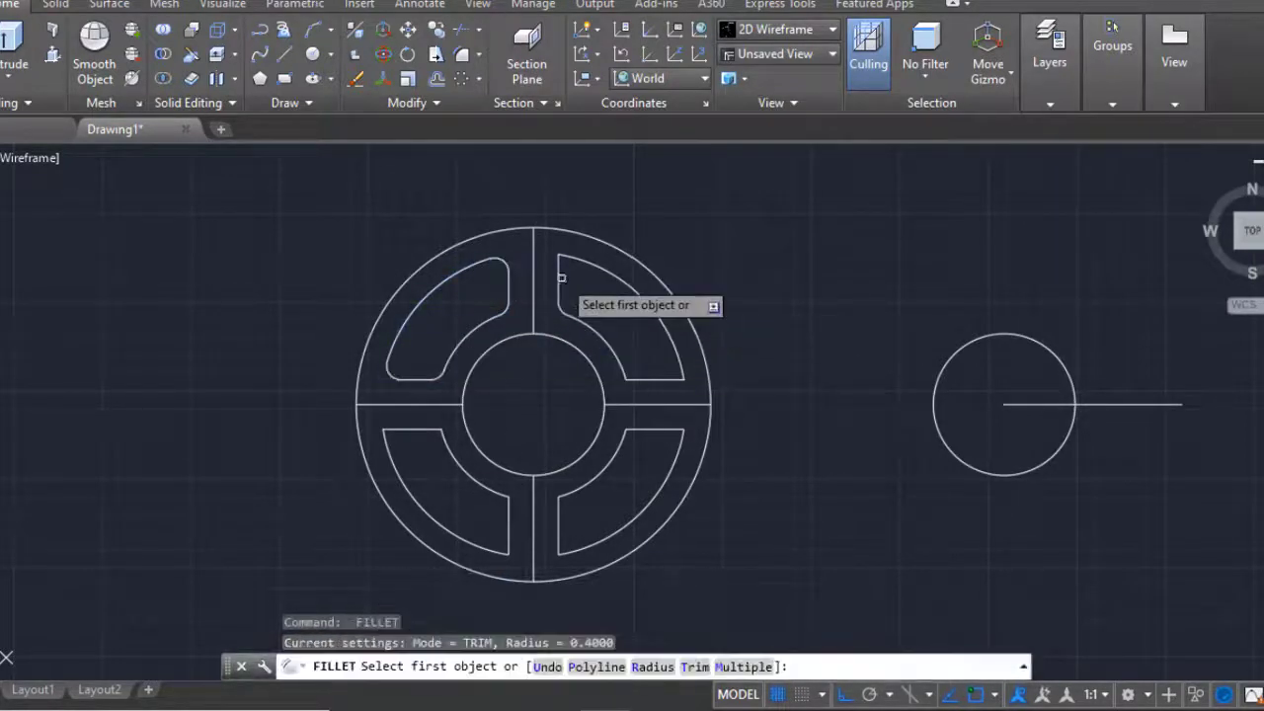
left_click(613, 290)
left_click(643, 379)
left_click(642, 431)
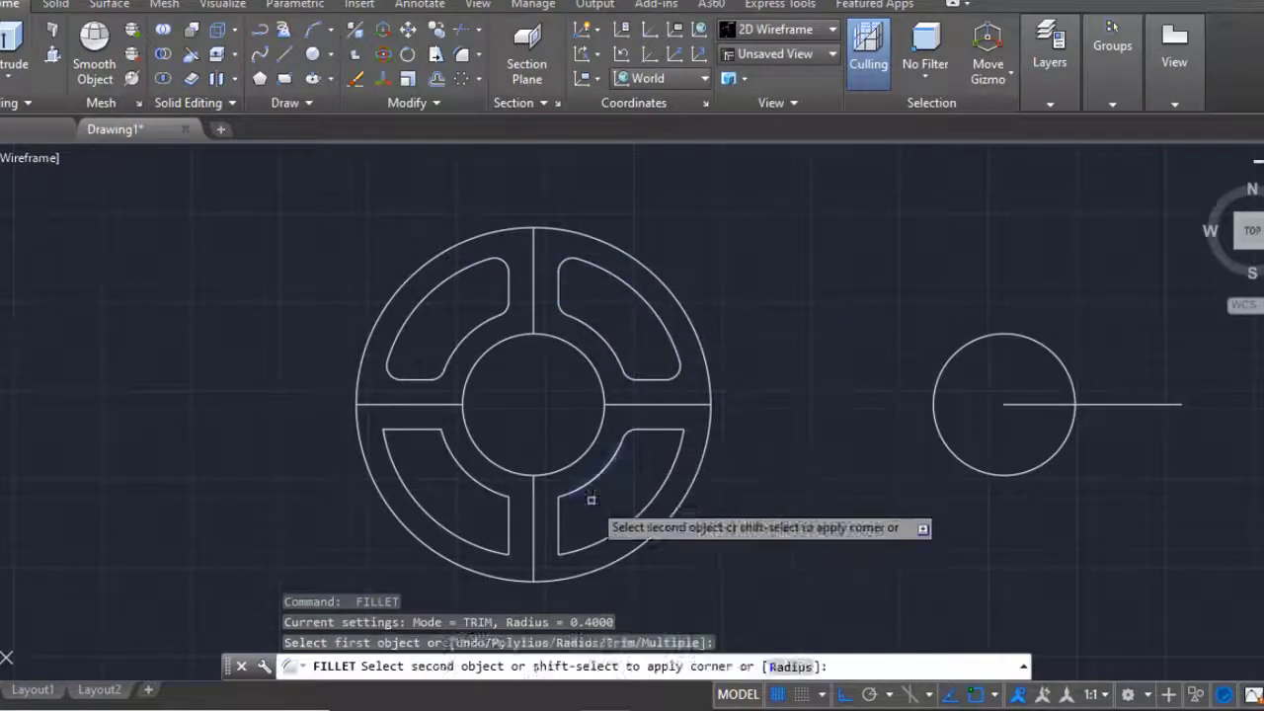
left_click(668, 431)
- Fillet the remaining bottom-right and bottom-left opening corners
key("Return")
left_click(474, 529)
left_click(508, 523)
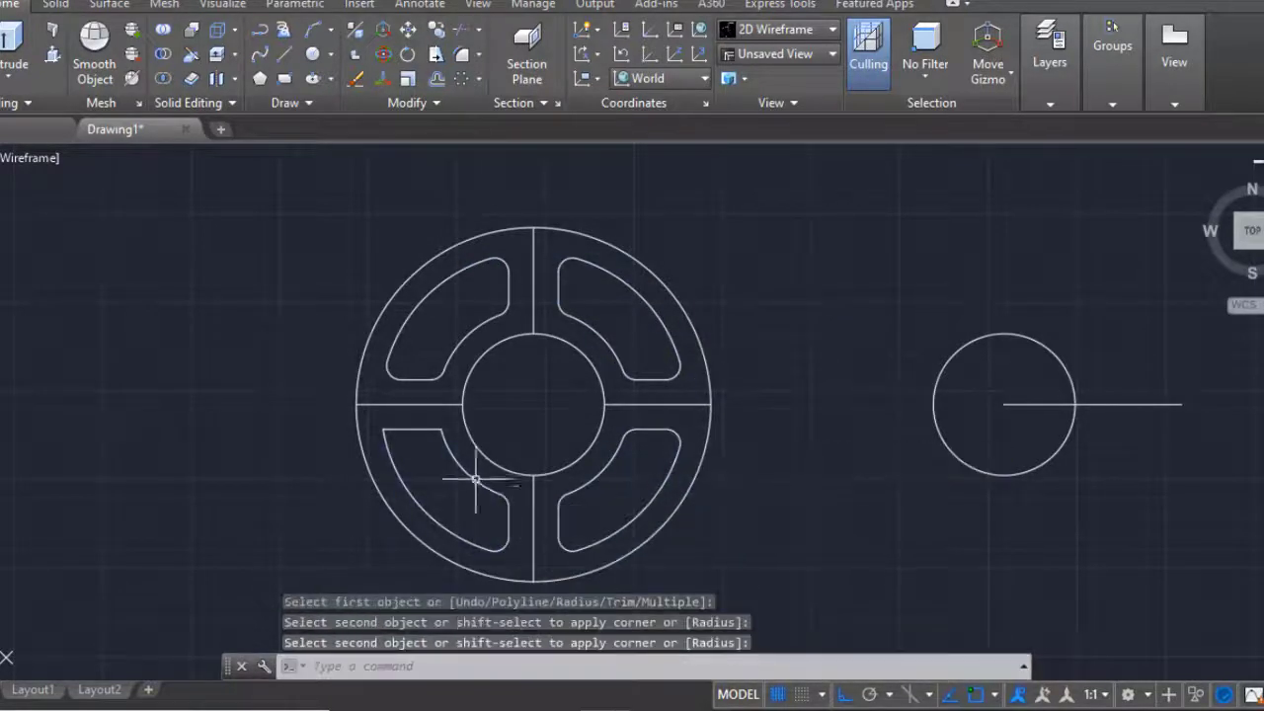
key("Return")
left_click(451, 464)
left_click(396, 427)
left_click(387, 445)
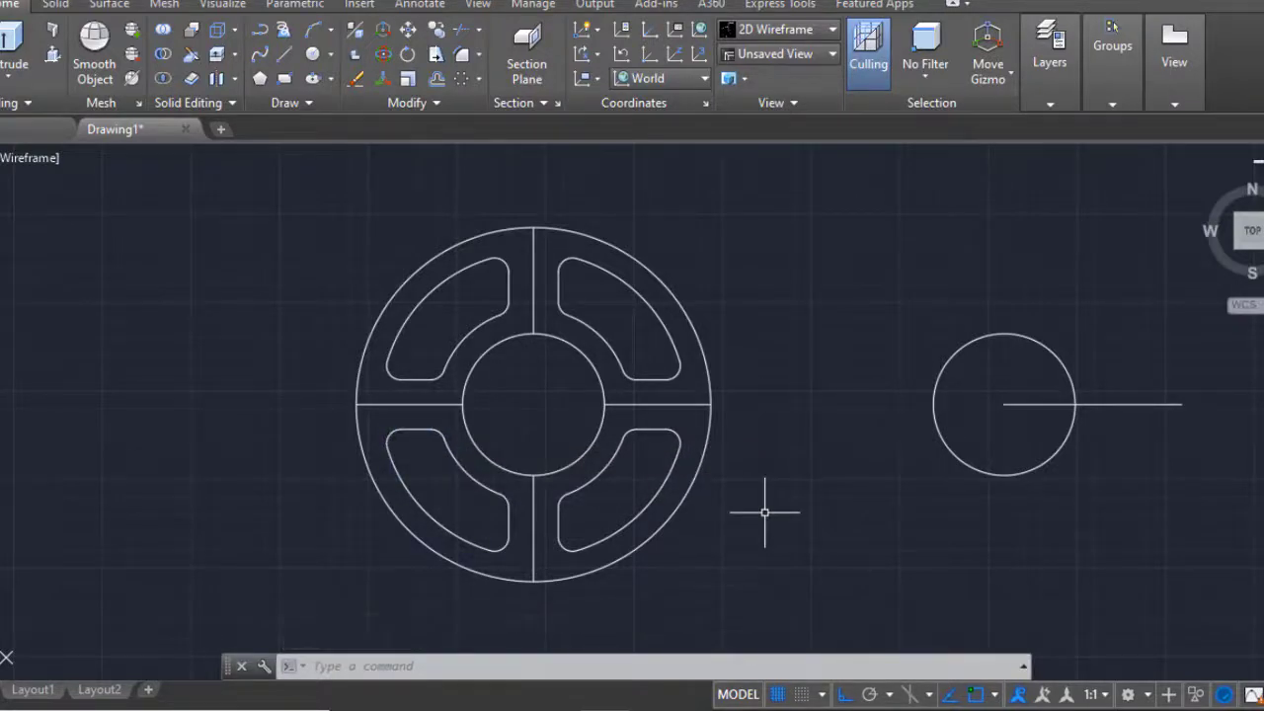
- Draw a 0.1856-radius bolt-hole circle on the right spoke
key("c")
key("Return")
scroll(675, 408, "up", 5)
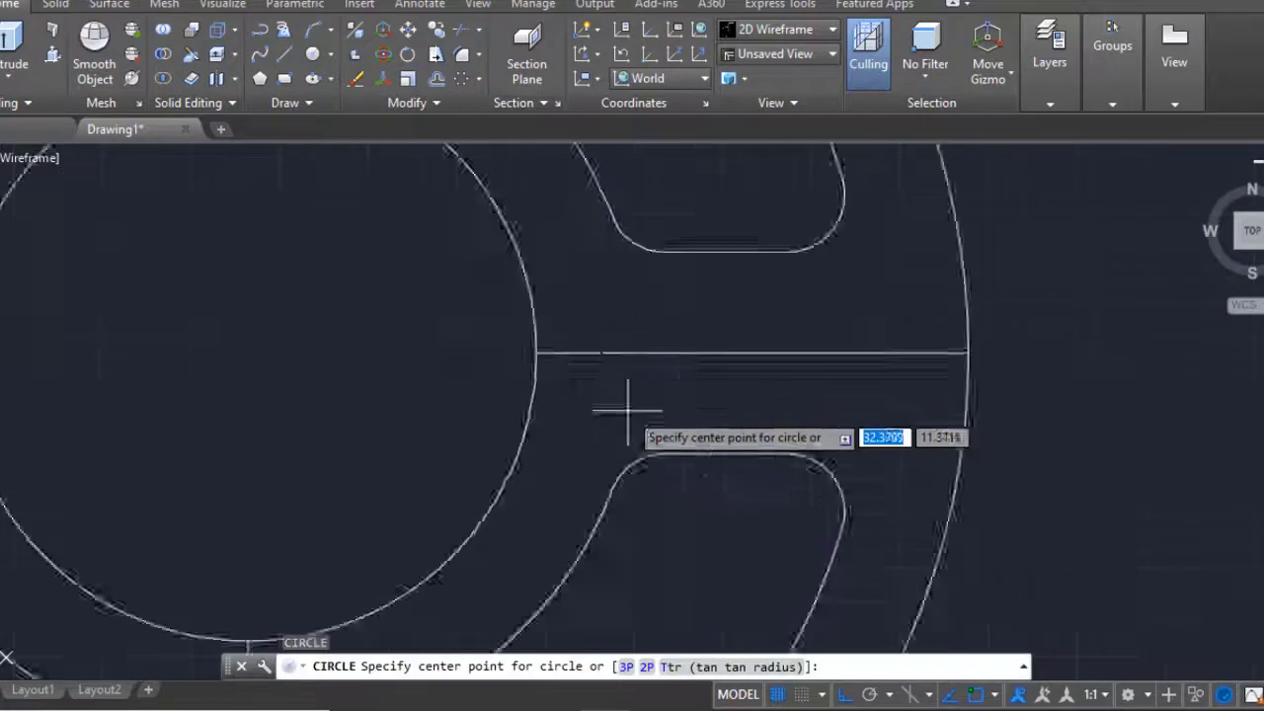
scroll(632, 375, "up", 2)
scroll(711, 306, "down", 3)
scroll(785, 307, "up", 2)
left_click(782, 328)
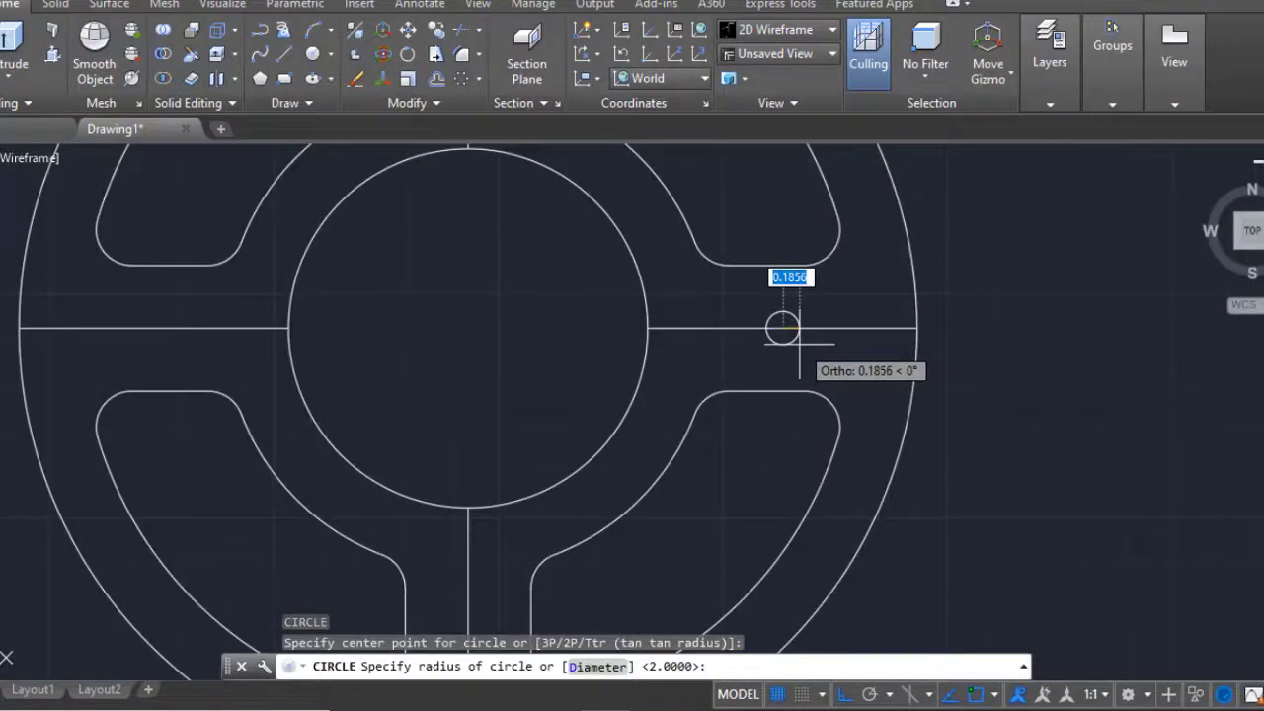
left_click(800, 343)
key("Escape")
- Select the bolt-hole circle for copying
key("c")
key("o")
key("Return")
left_click(781, 330)
key("Return")
- Copy the bolt-hole circle from its centre onto the bottom, left and top spokes
key("Escape")
key("Return")
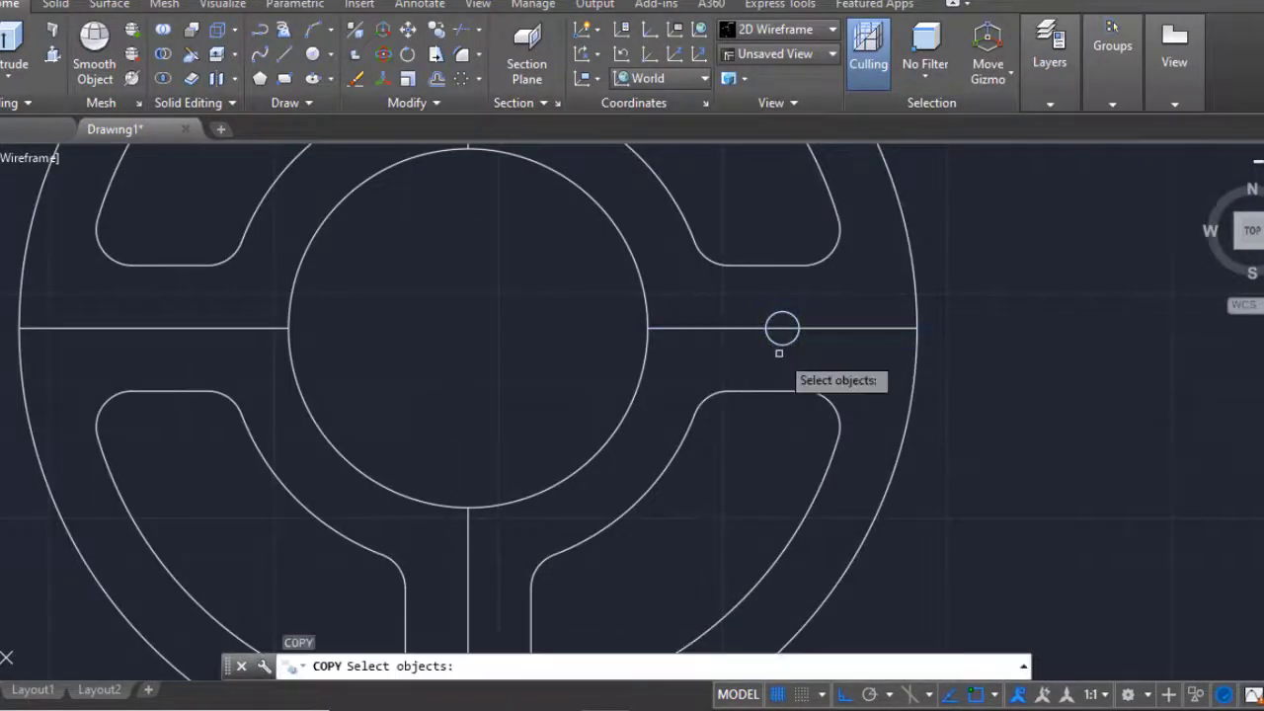
scroll(485, 480, "down", 3)
left_click(480, 485)
left_click(169, 169)
scroll(169, 169, "up", 2)
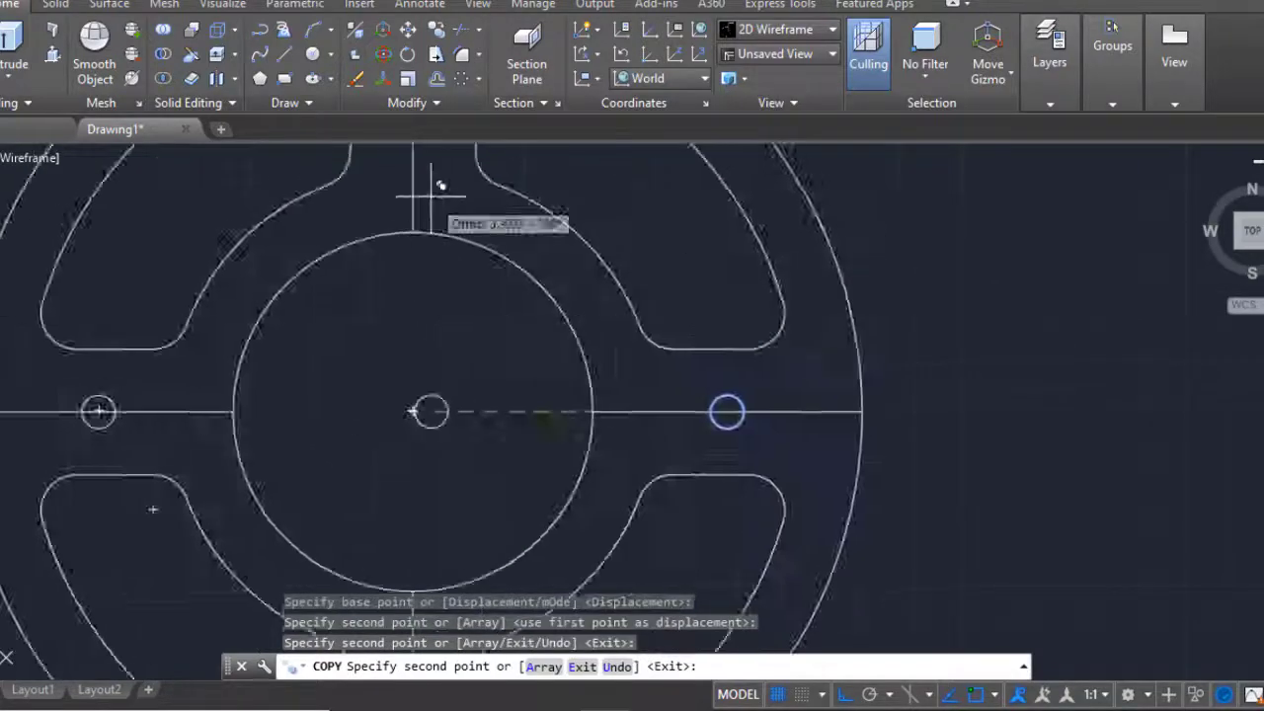
left_click(429, 192)
key("Escape")
- Move the right bolt hole 0.8 toward the hub
scroll(632, 414, "down", 3)
key("m")
key("Return")
left_click(982, 415)
key("Return")
left_click(852, 413)
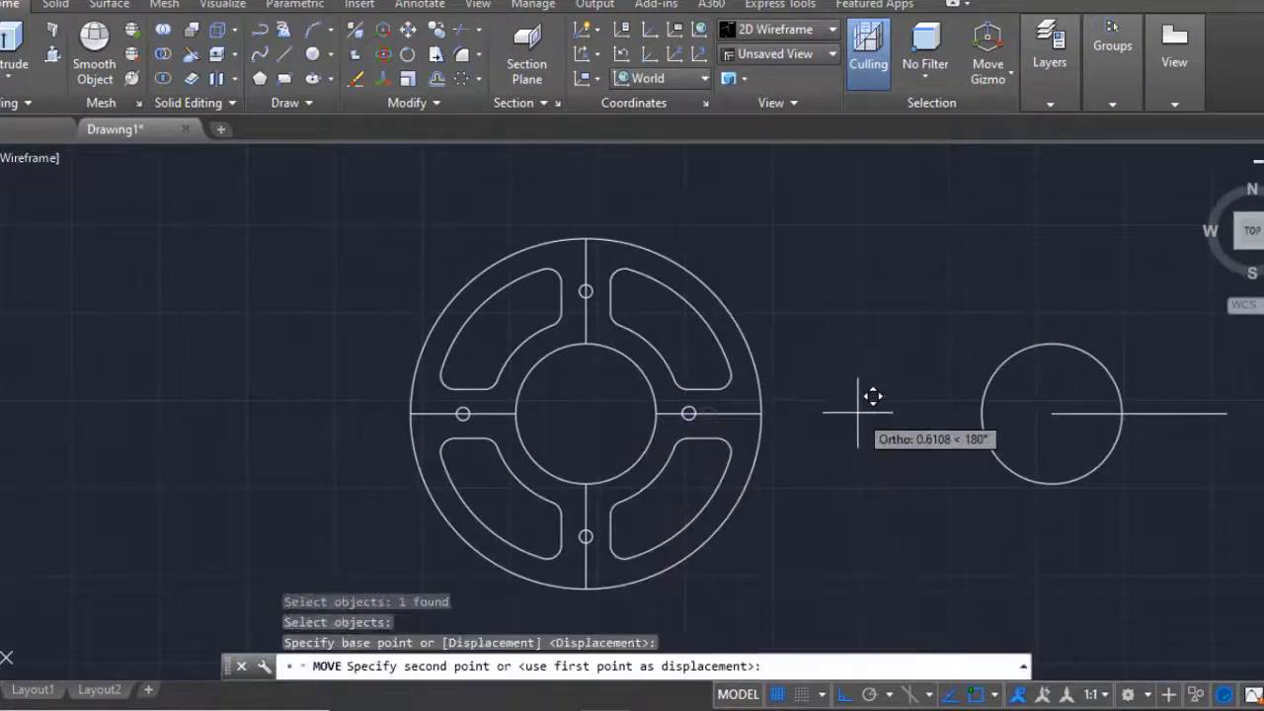
type(".8")
key("Return")
- Move the top and left bolt holes each 0.8 toward the hub
left_click(586, 285)
left_click(585, 301)
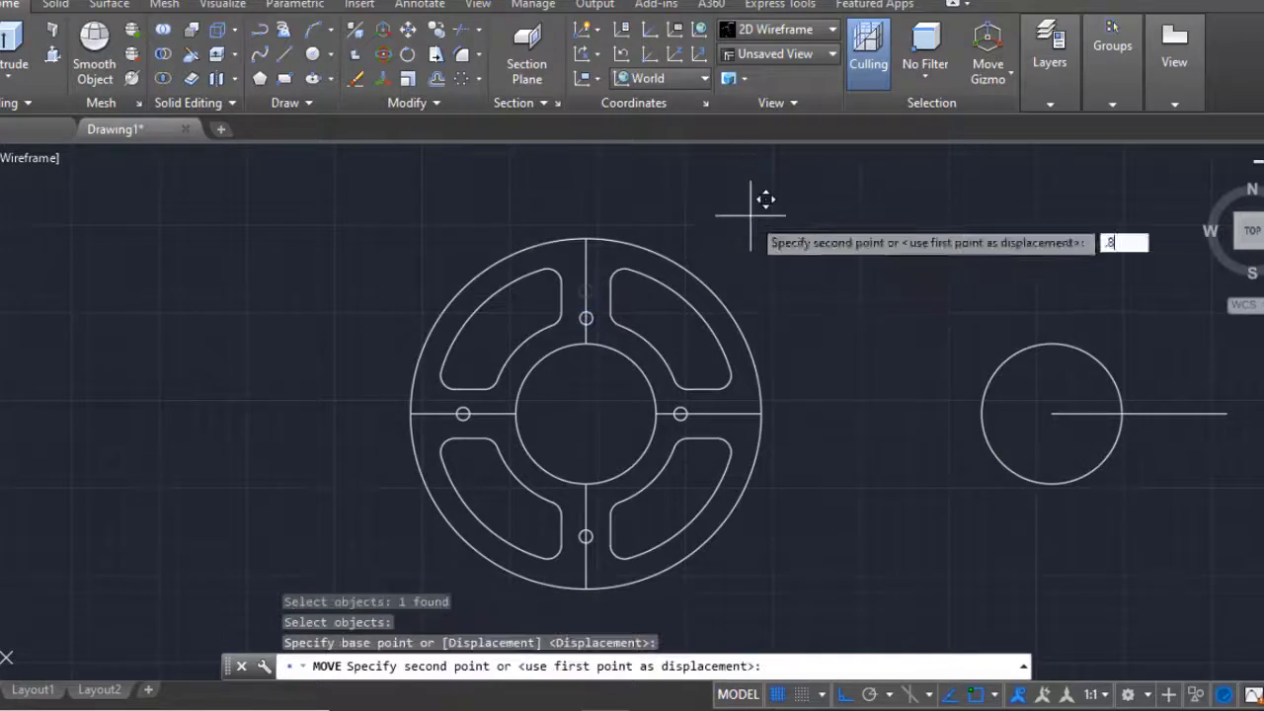
type(".8")
key("Return")
key("Return")
left_click(457, 422)
left_click(462, 414)
type(".8")
key("Return")
- After cancelling and undoing a false start, move the bottom bolt hole up 0.8
left_click(586, 533)
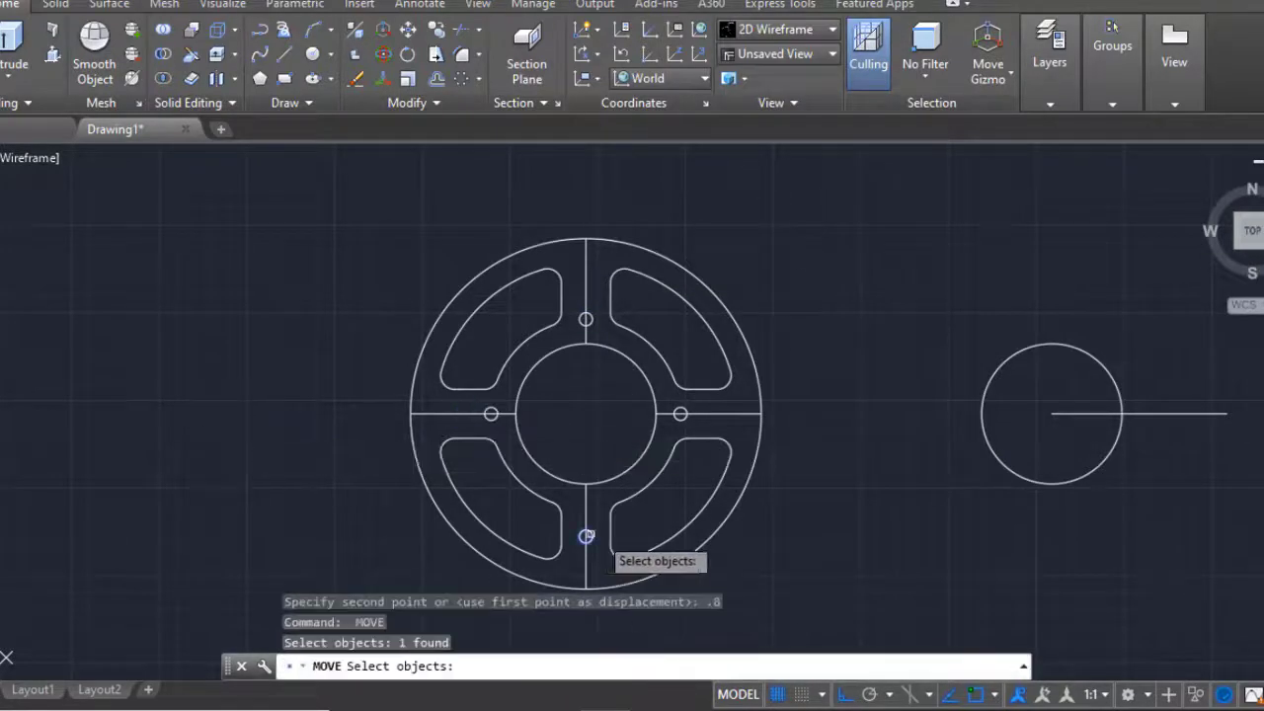
left_click(586, 536)
key("Escape")
key("ctrl+z")
type("u")
key("Return")
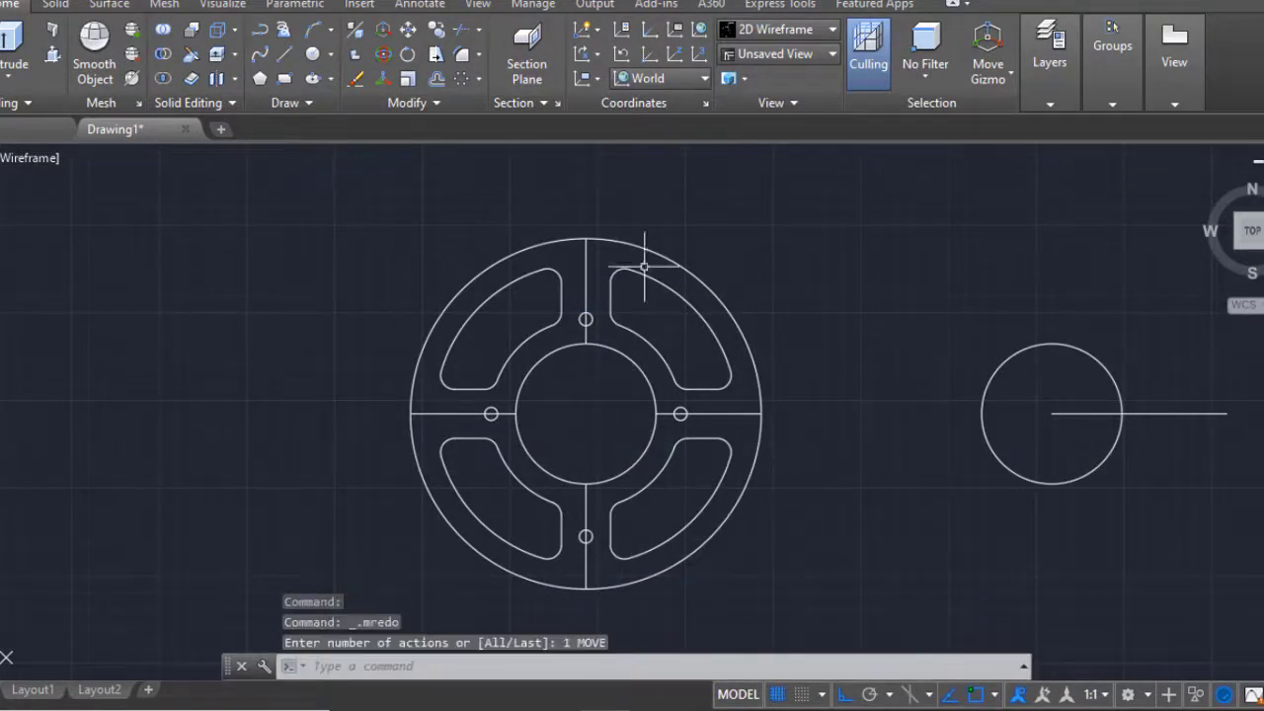
type("m")
key("Return")
left_click(586, 537)
left_click(586, 536)
type(".8")
key("Return")
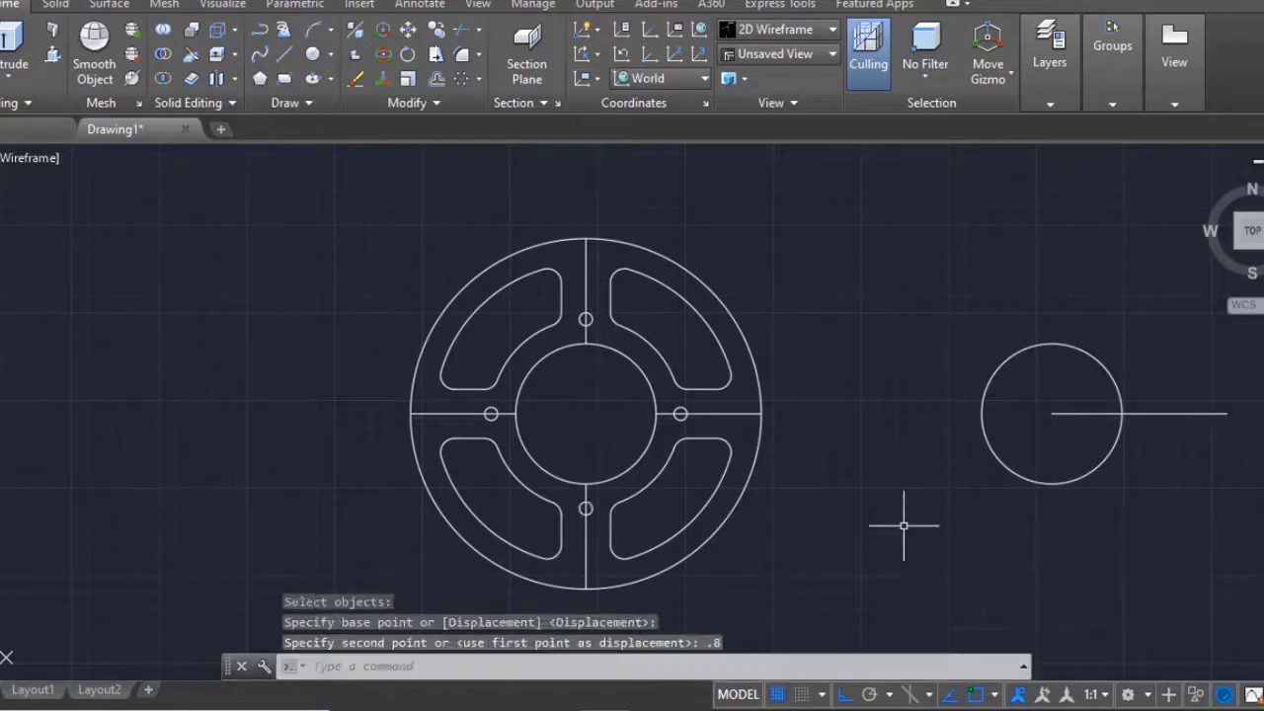
- Select the spoke lines near the right hole and start erasing them
left_click(750, 417)
left_click(659, 412)
type("e")
key("Return")
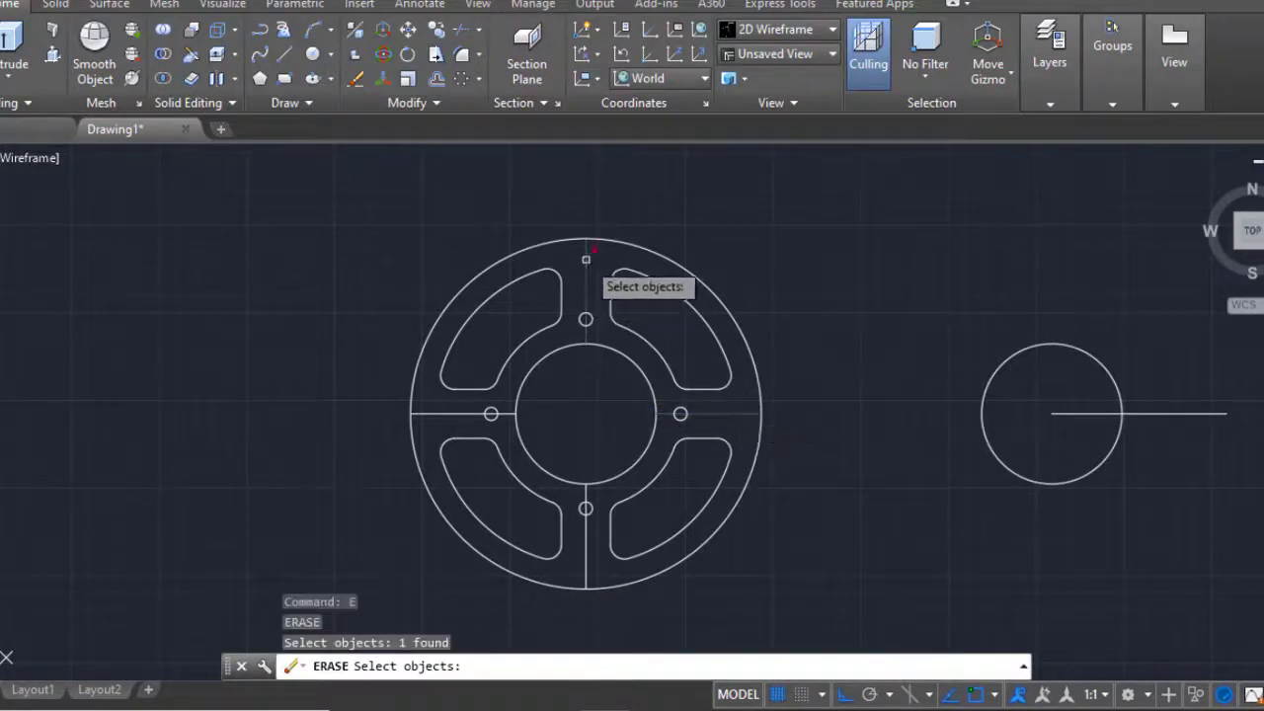
- Erase the last spoke lines, then draw a 5.5-long line rightward from the wheel centre
left_click(585, 514)
key("Return")
type("l")
key("Return")
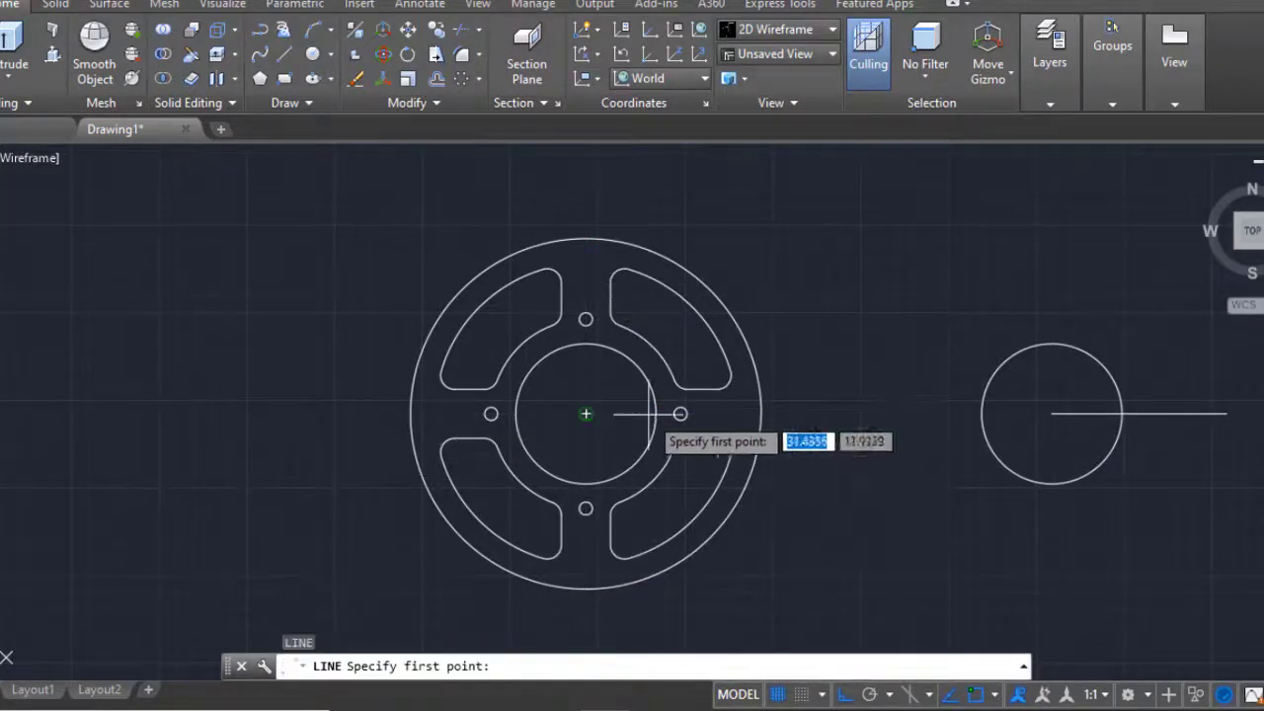
left_click(586, 414)
scroll(780, 414, "up", 2)
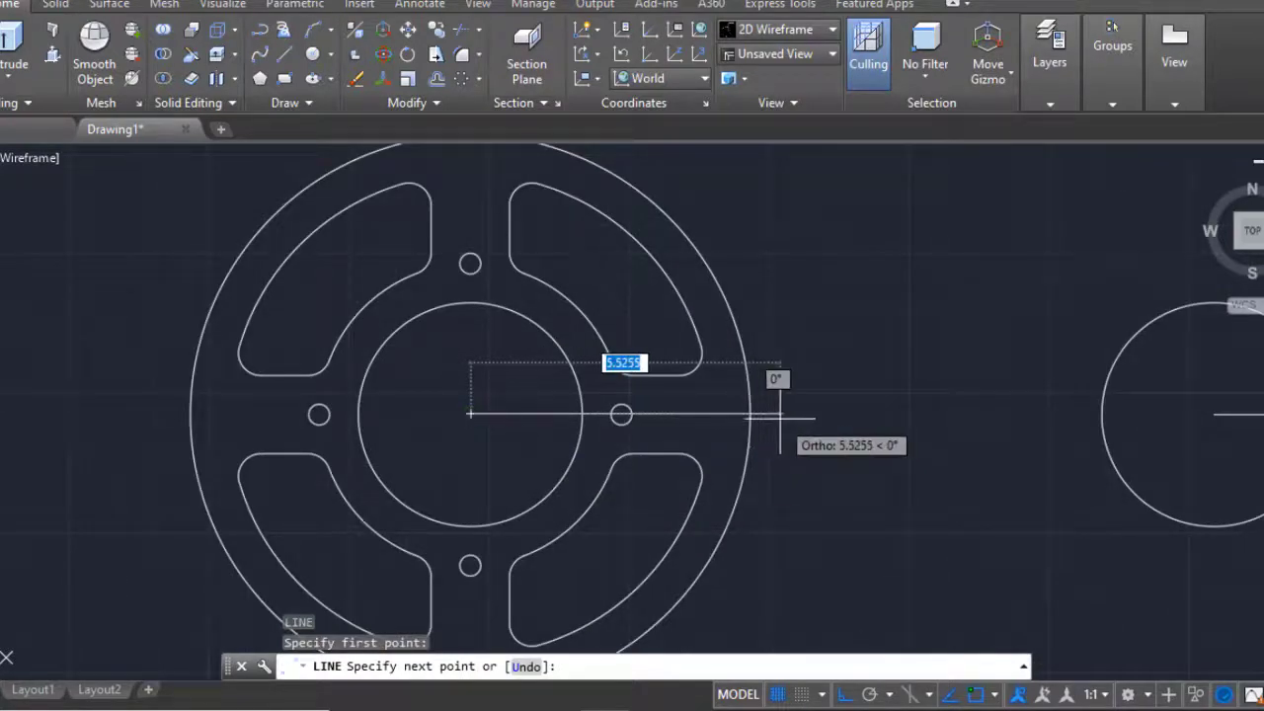
type("5.5")
key("Return")
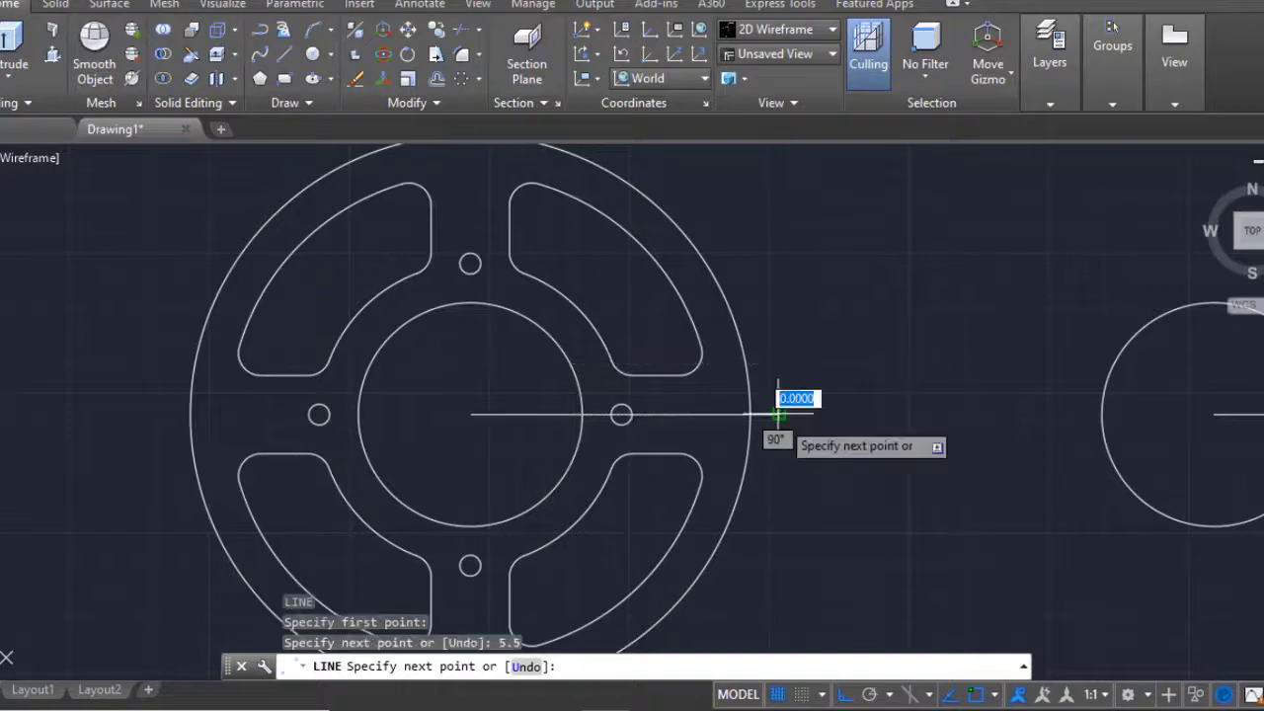
key("Escape")
- Polar-array the radial line around the wheel centre with 24 items
left_click(464, 87)
left_click(530, 415)
key("Return")
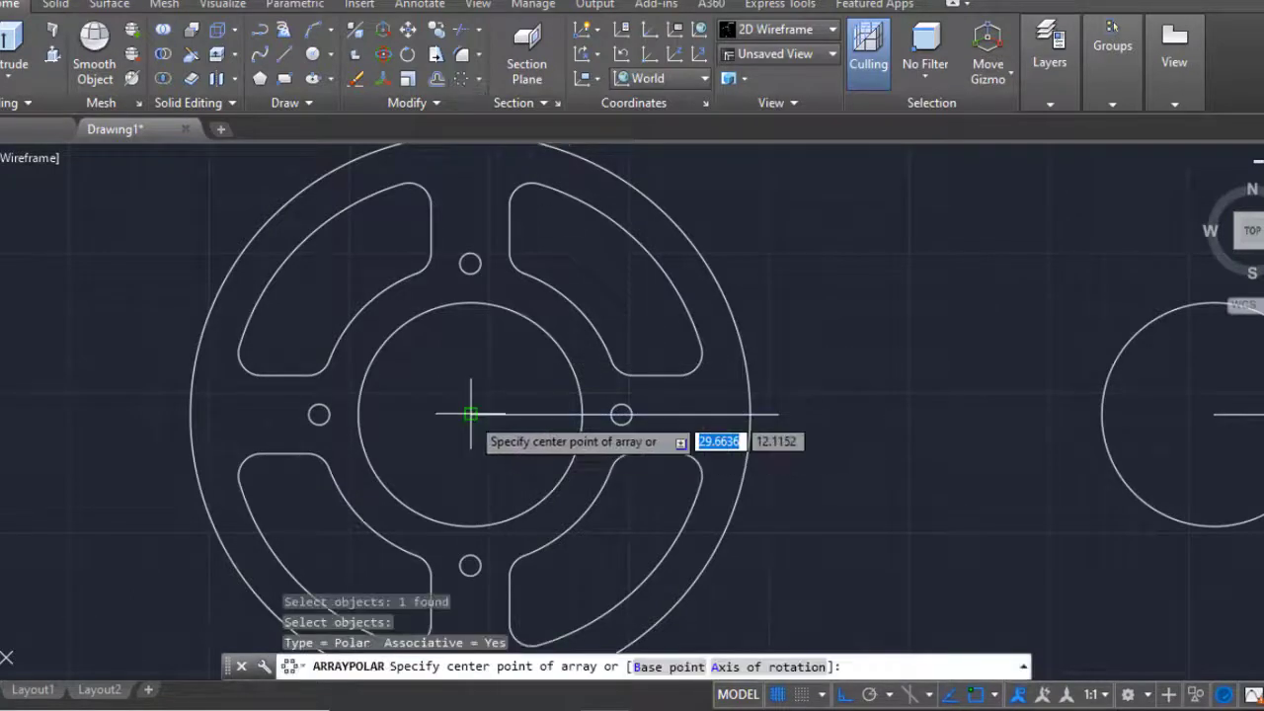
left_click(471, 414)
type("24")
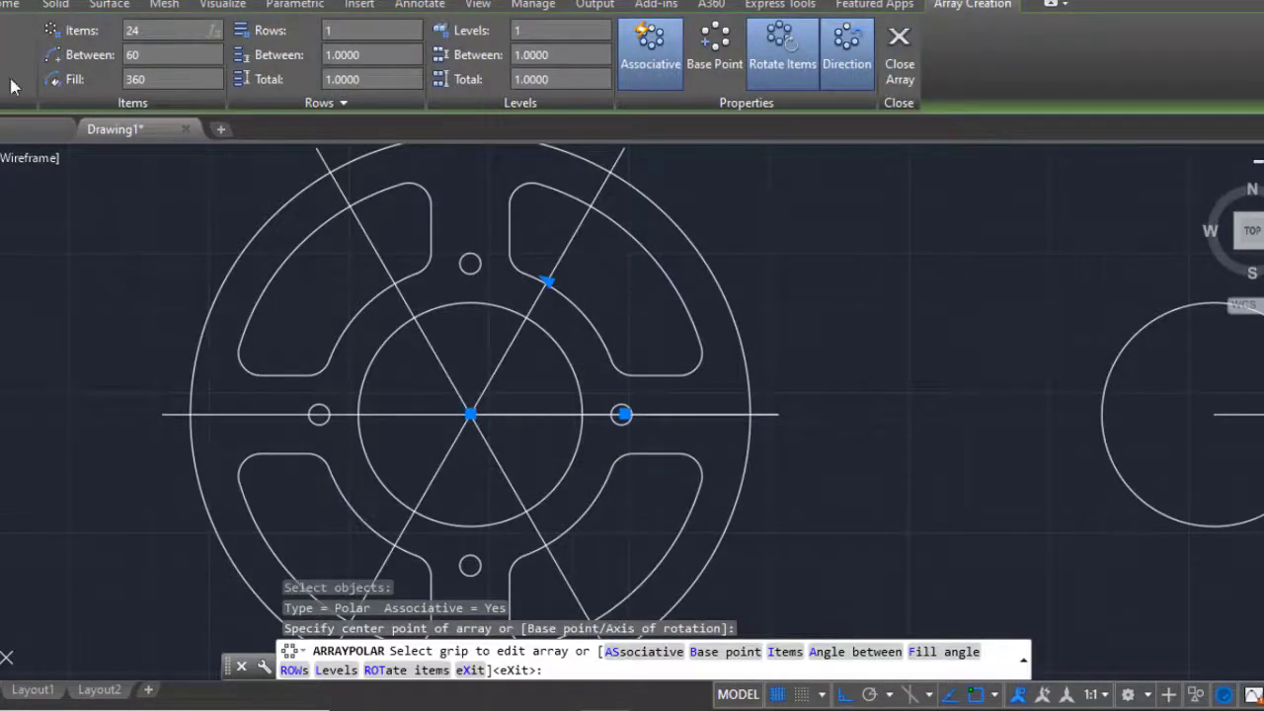
key("Return")
scroll(346, 304, "down", 2)
key("Return")
scroll(583, 286, "up", 2)
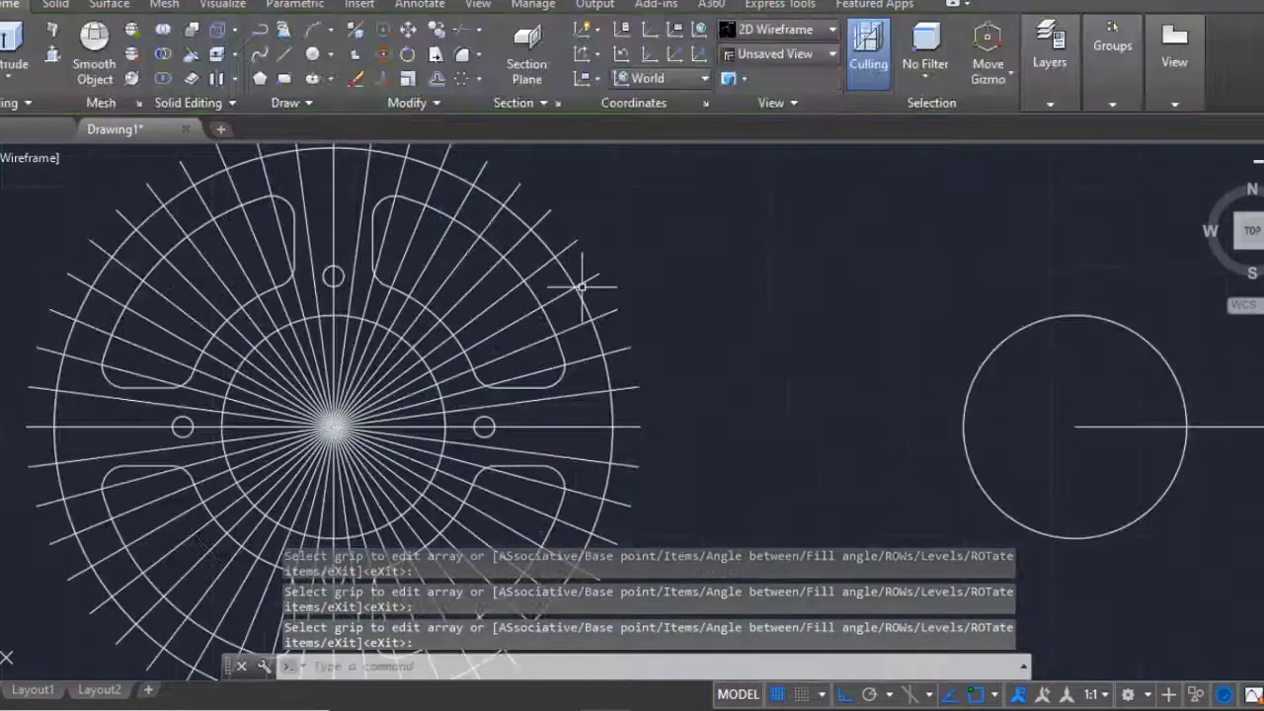
scroll(597, 265, "down", 5)
scroll(513, 266, "up", 6)
scroll(438, 267, "up", 4)
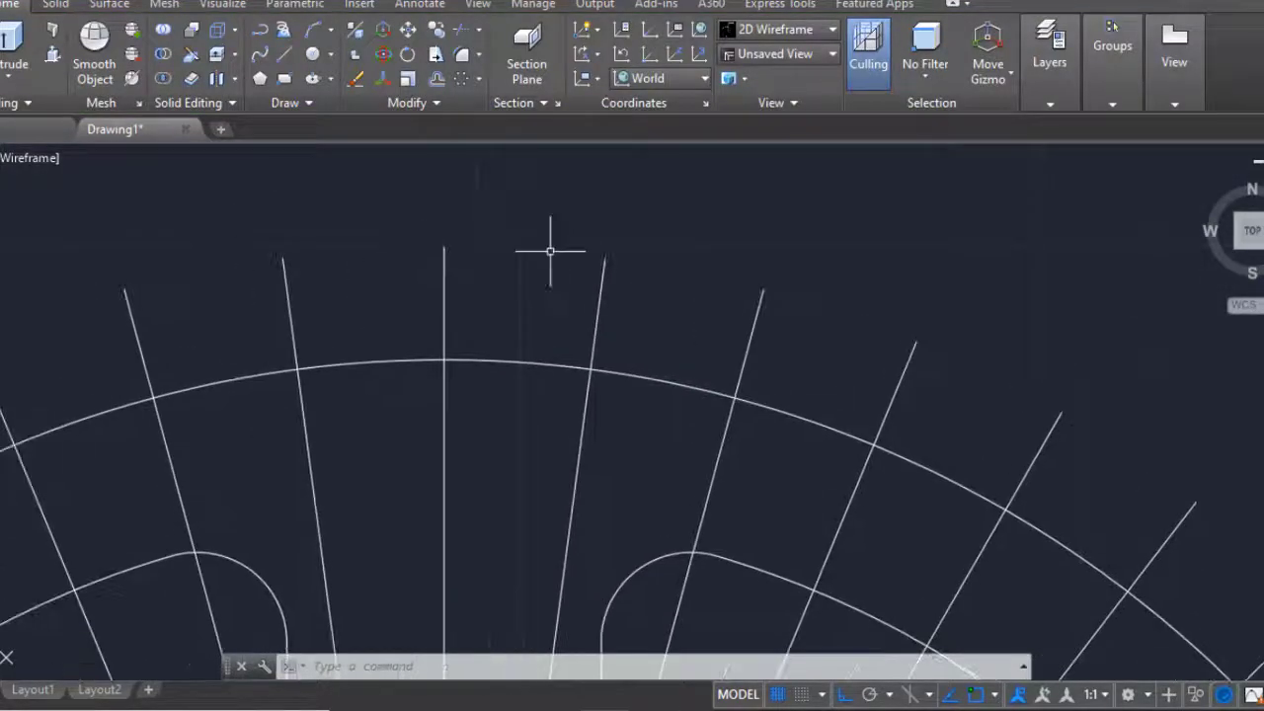
- Explode the radial line array into separate lines
type("ex")
left_click(638, 330)
left_click(638, 314)
scroll(778, 390, "down", 5)
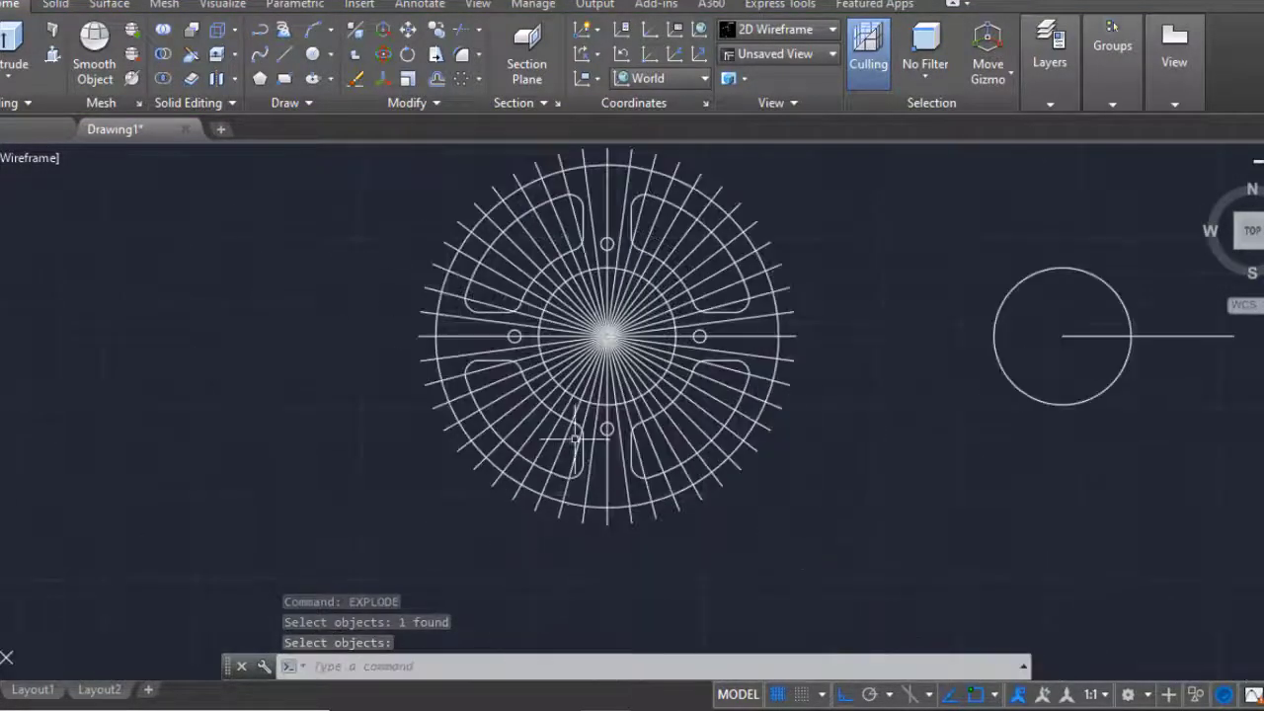
- Erase six radial lines on the wheel's left side in three window selections
left_click(390, 268)
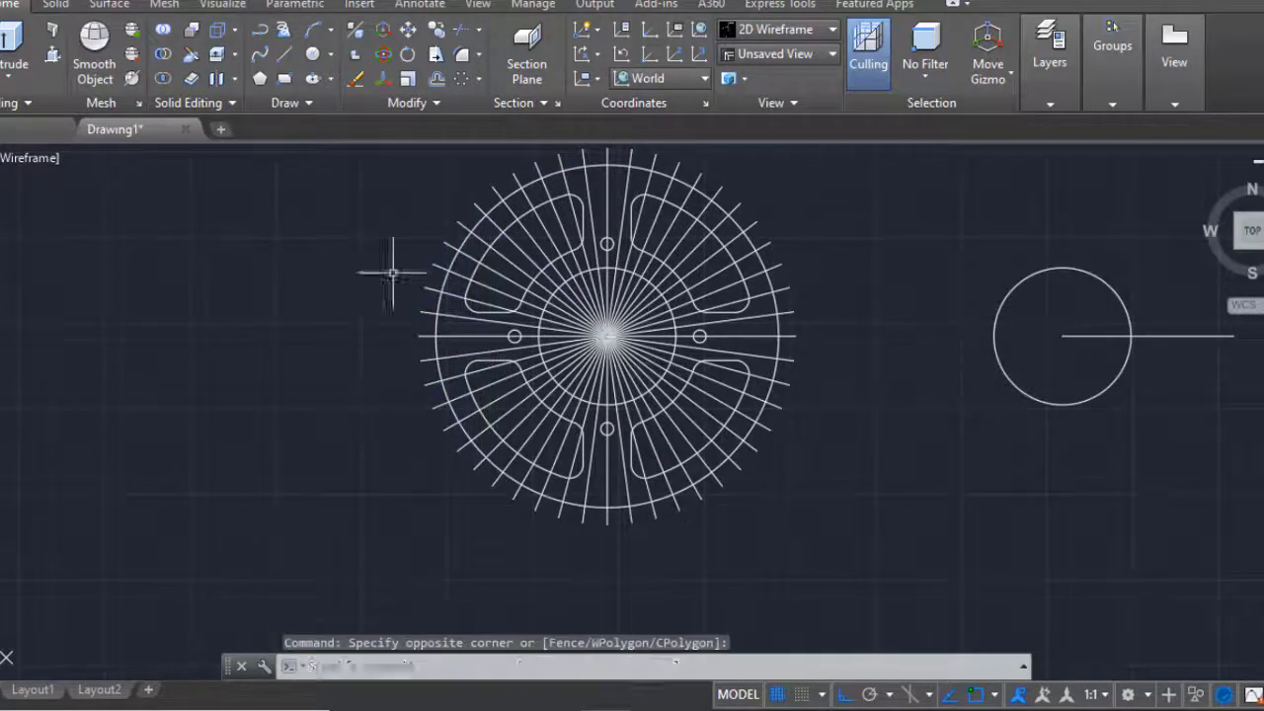
left_click(440, 203)
type("e")
key("Return")
left_click(399, 269)
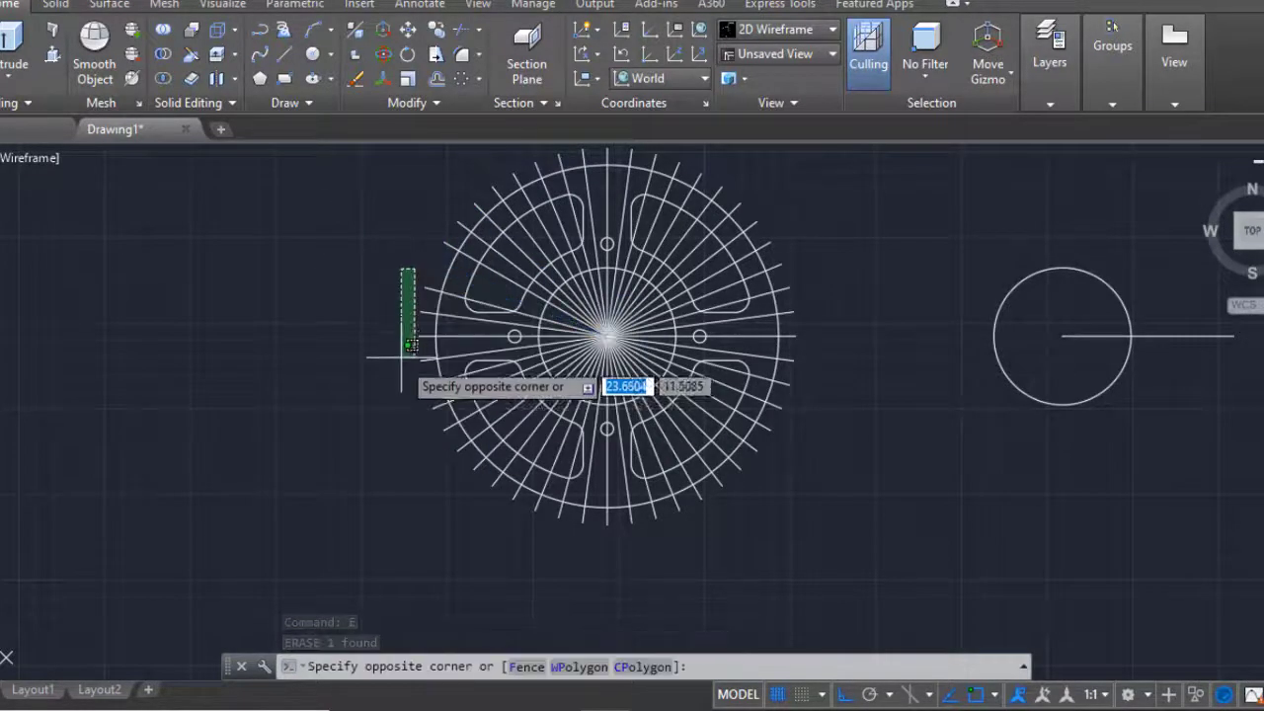
left_click(409, 474)
type("e")
key("Return")
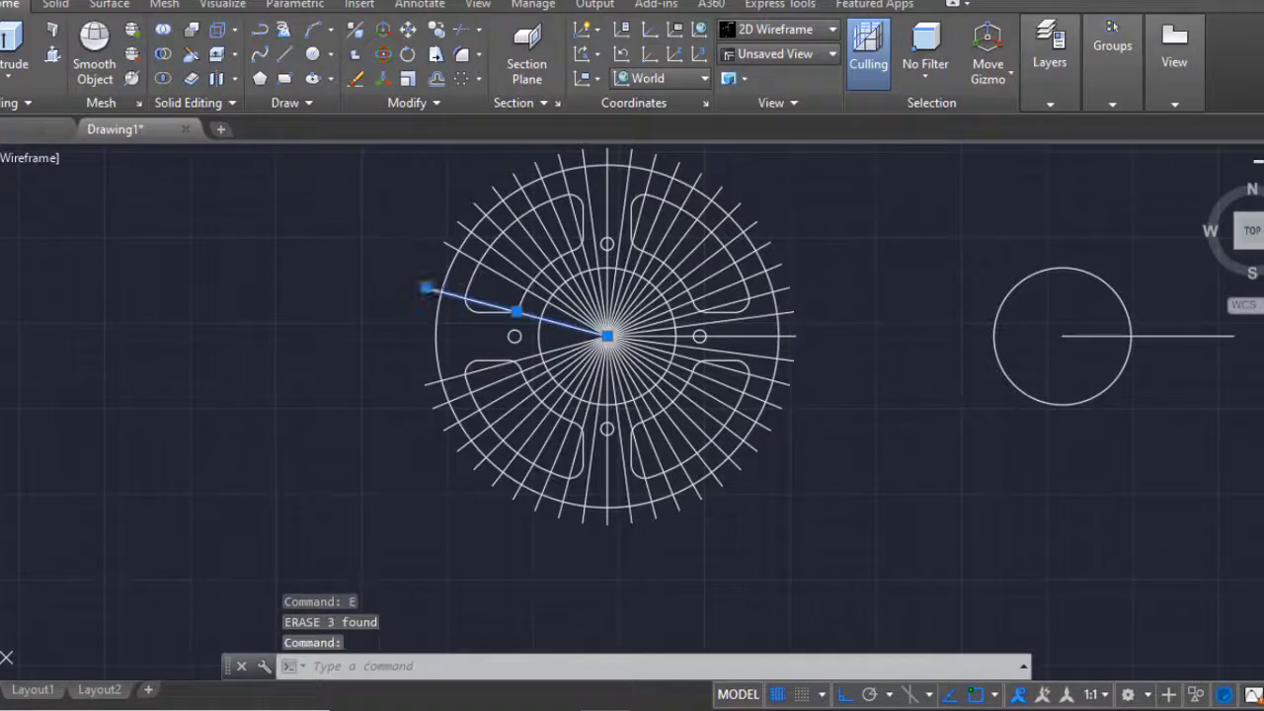
left_click(433, 380)
left_click(409, 452)
type("e")
key("Return")
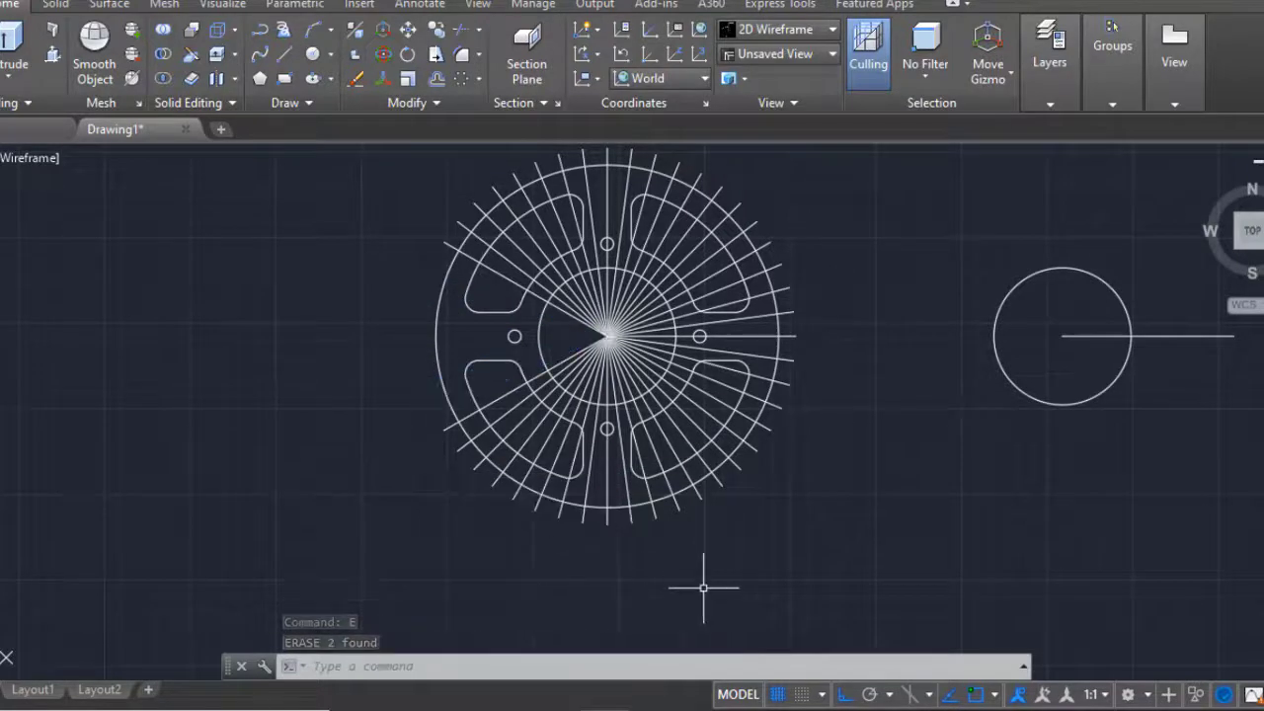
- Pan the view down and erase two more lower-left radial lines
middle_click_drag(703, 588, 711, 661)
left_click(506, 446)
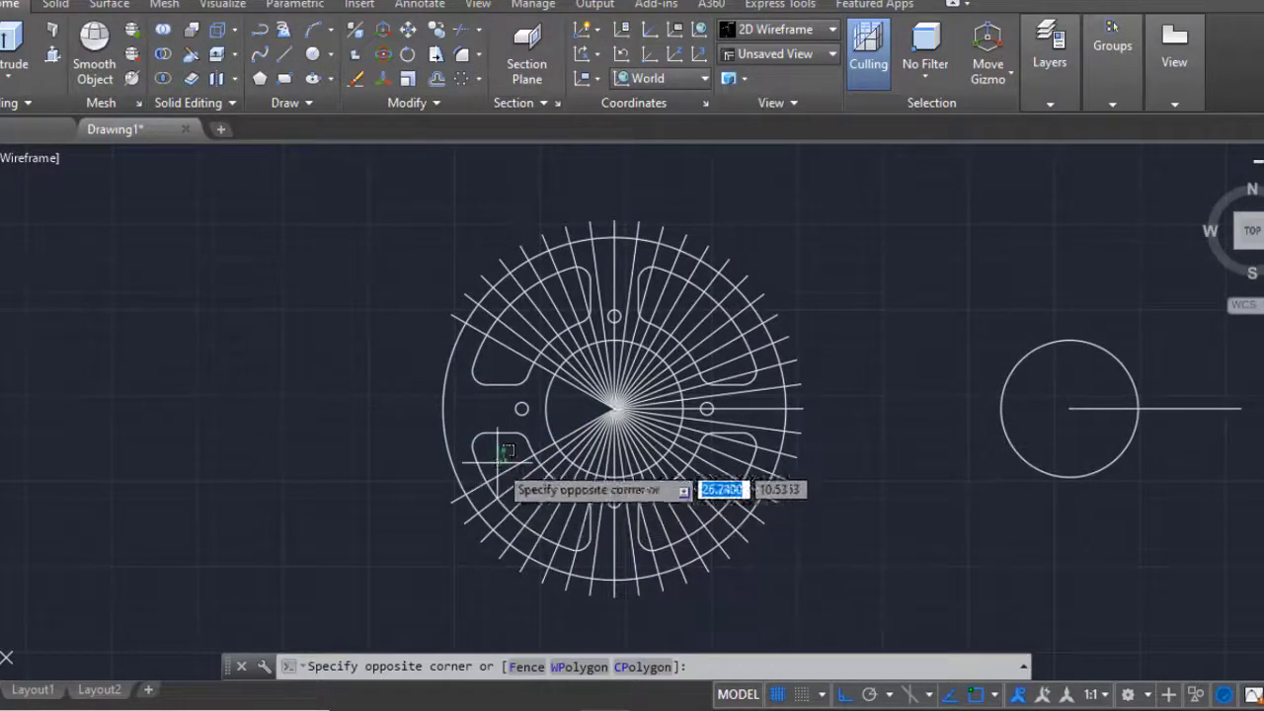
left_click(839, 481)
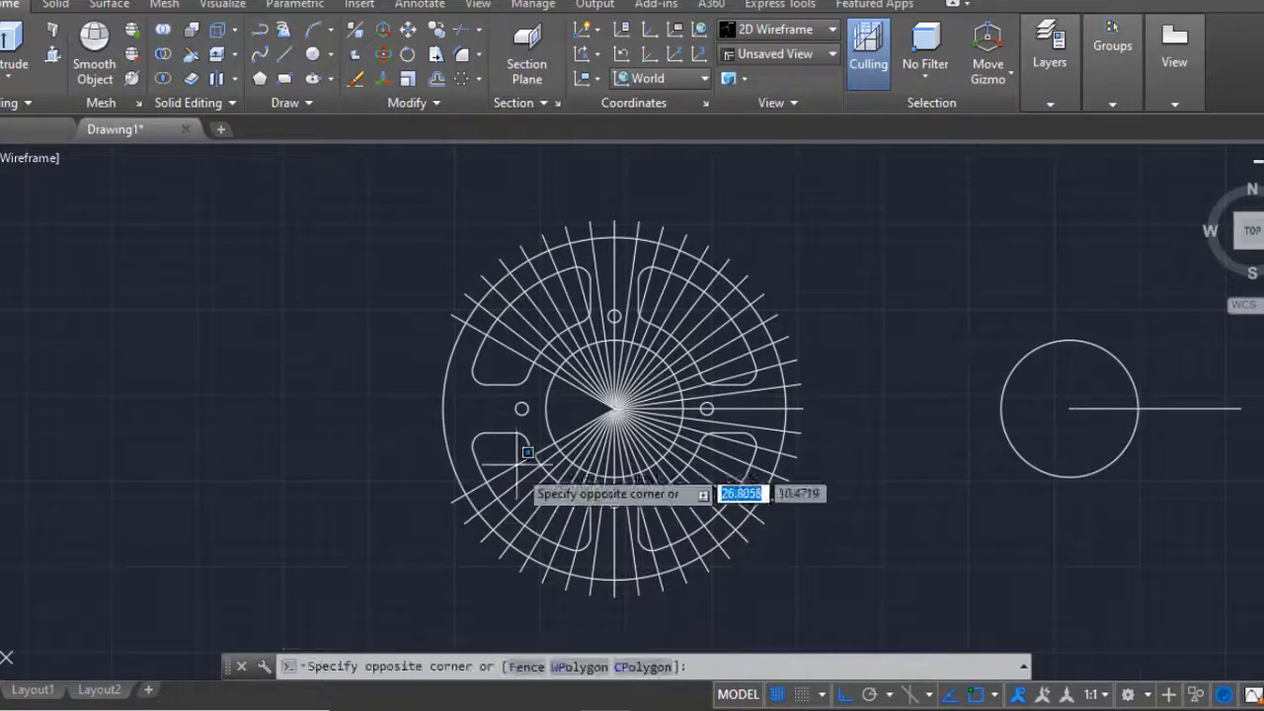
left_click(560, 501)
type("e")
key("Return")
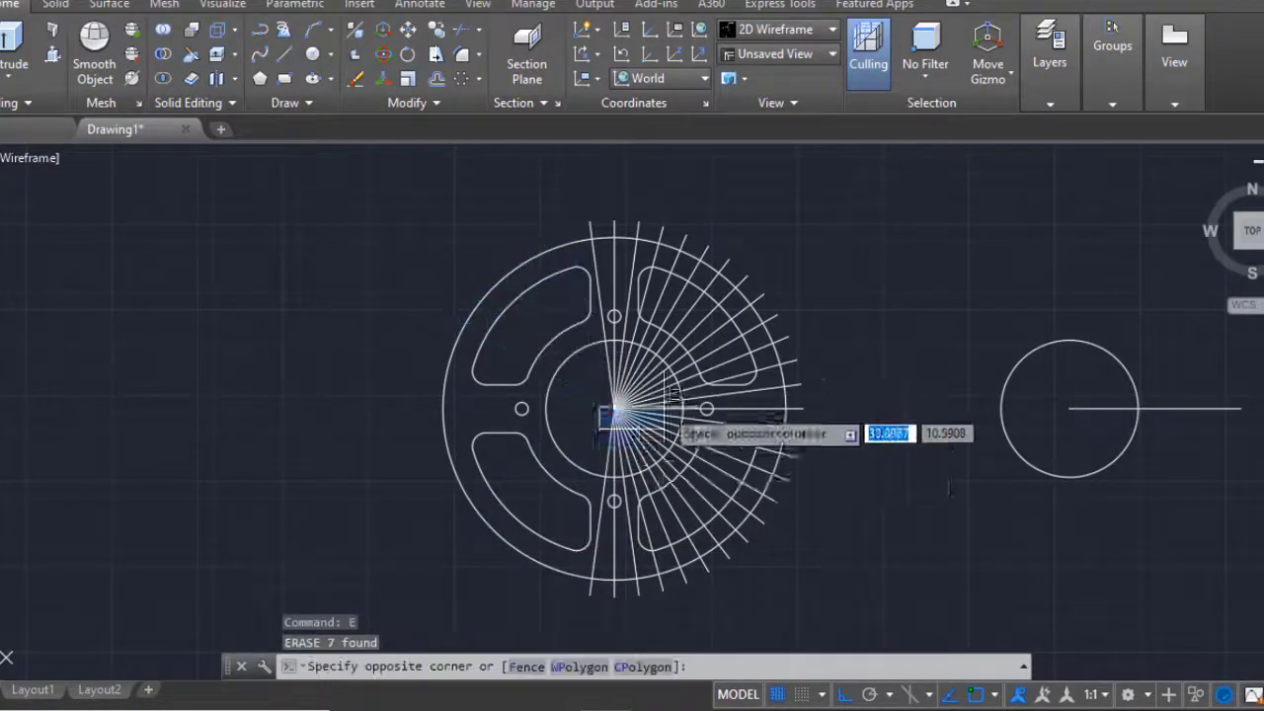
- Select the leftover radial lines near the centre and bottom and erase them
left_click(605, 435)
left_click(818, 397)
left_click(796, 491)
left_click(677, 404)
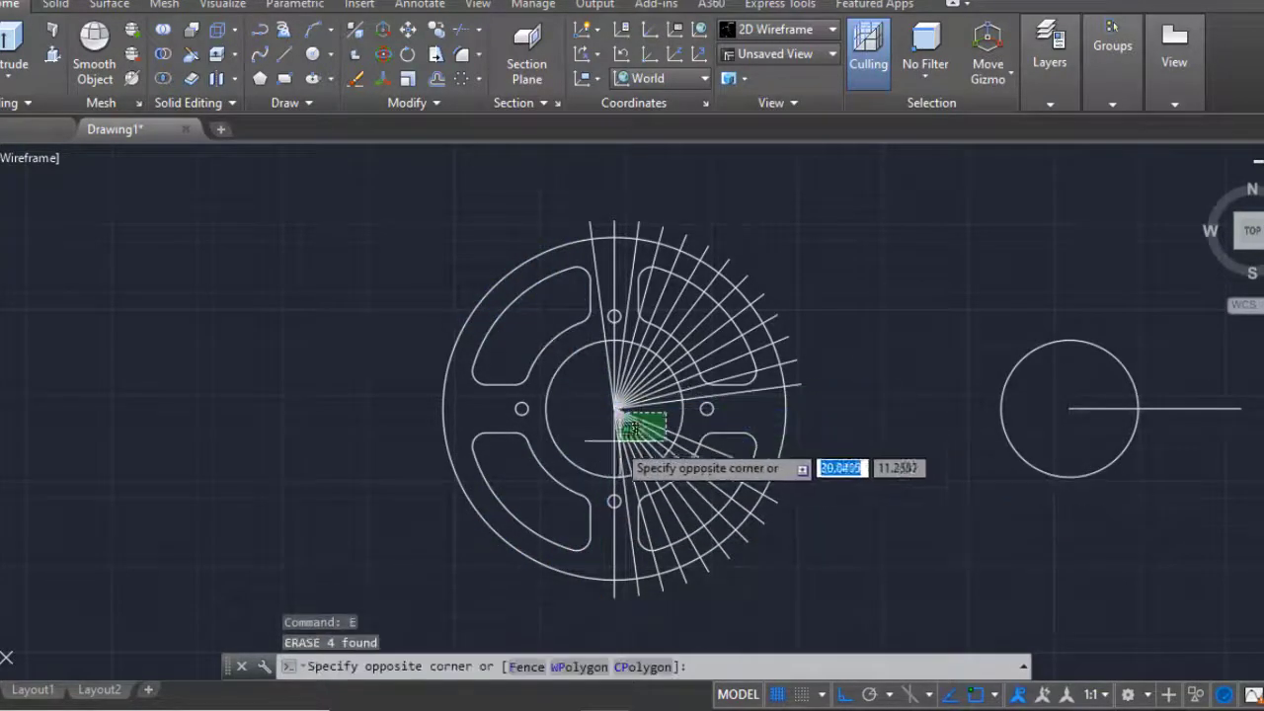
left_click(622, 440)
type("e")
key("Return")
- Try a polyline arc from the vertical line's top with a set direction, then abandon it
scroll(611, 199, "up", 5)
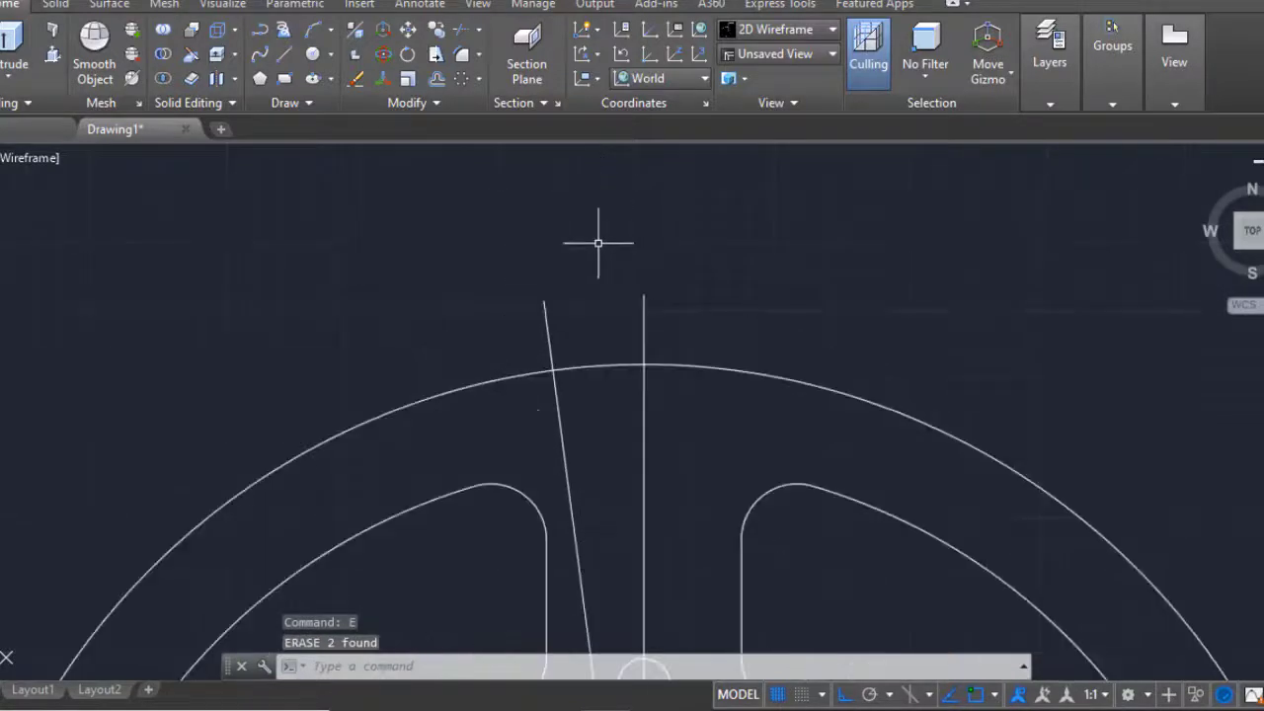
type("pl")
key("Return")
left_click(644, 296)
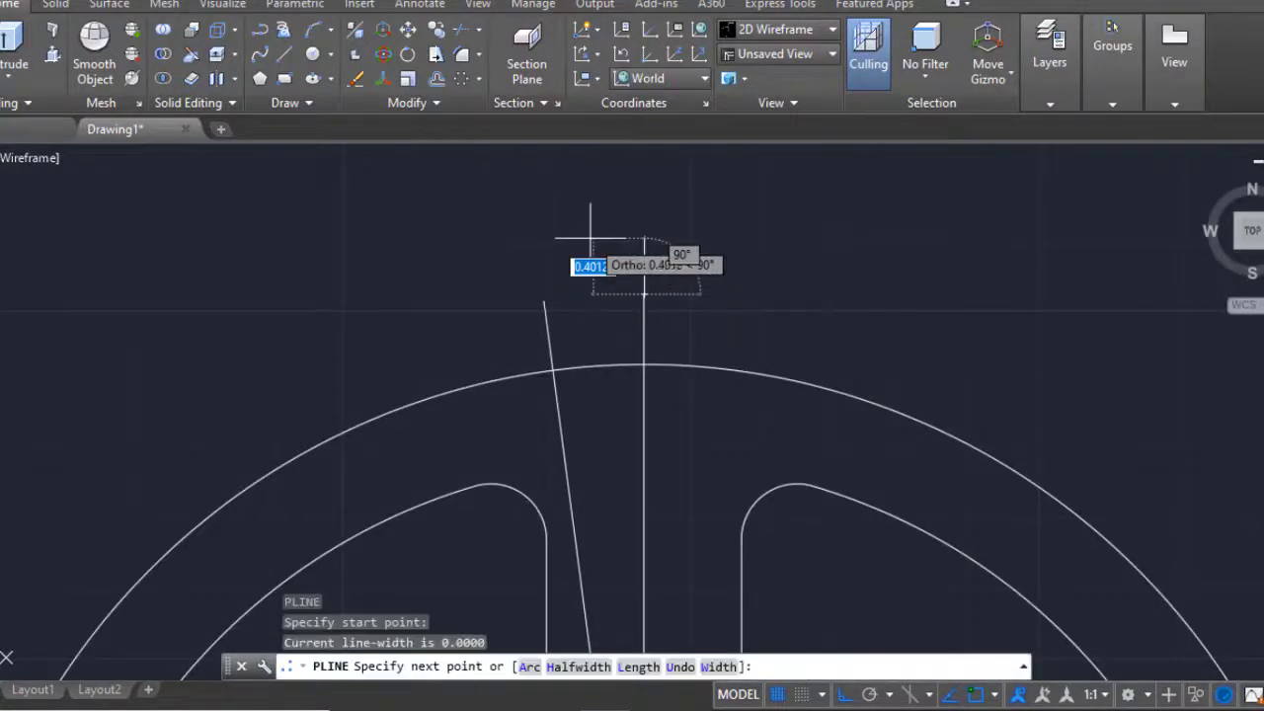
type("a")
key("Return")
type("d")
key("Return")
left_click(632, 277)
scroll(616, 312, "up", 3)
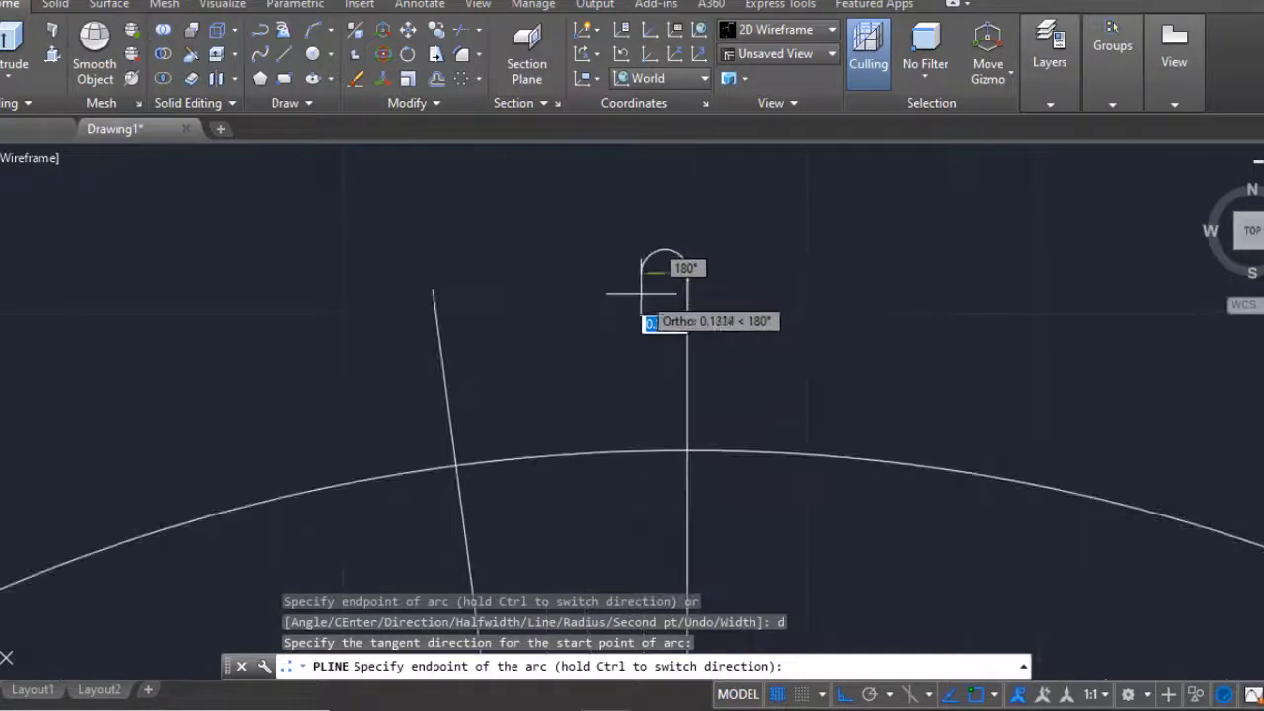
key("F8")
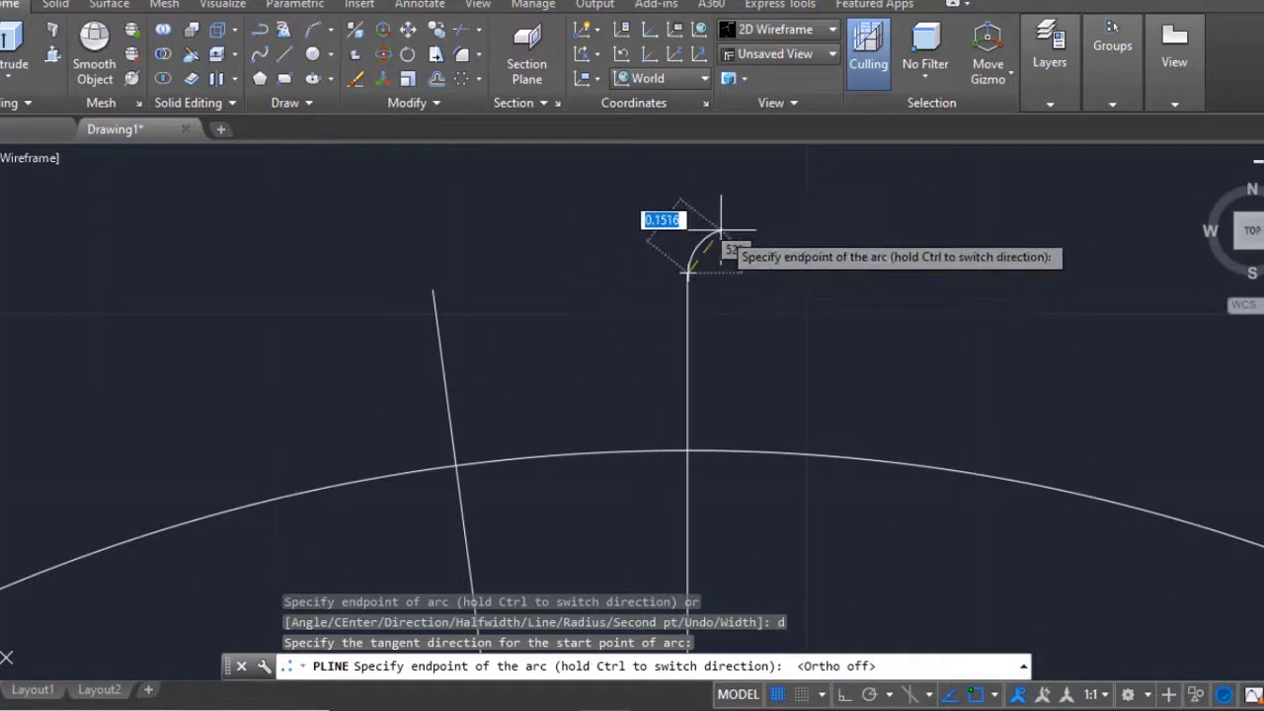
key("Escape")
- Draw a small circle at the vertical line's top, then cancel the copy and undo it
type("c")
key("Return")
left_click(688, 274)
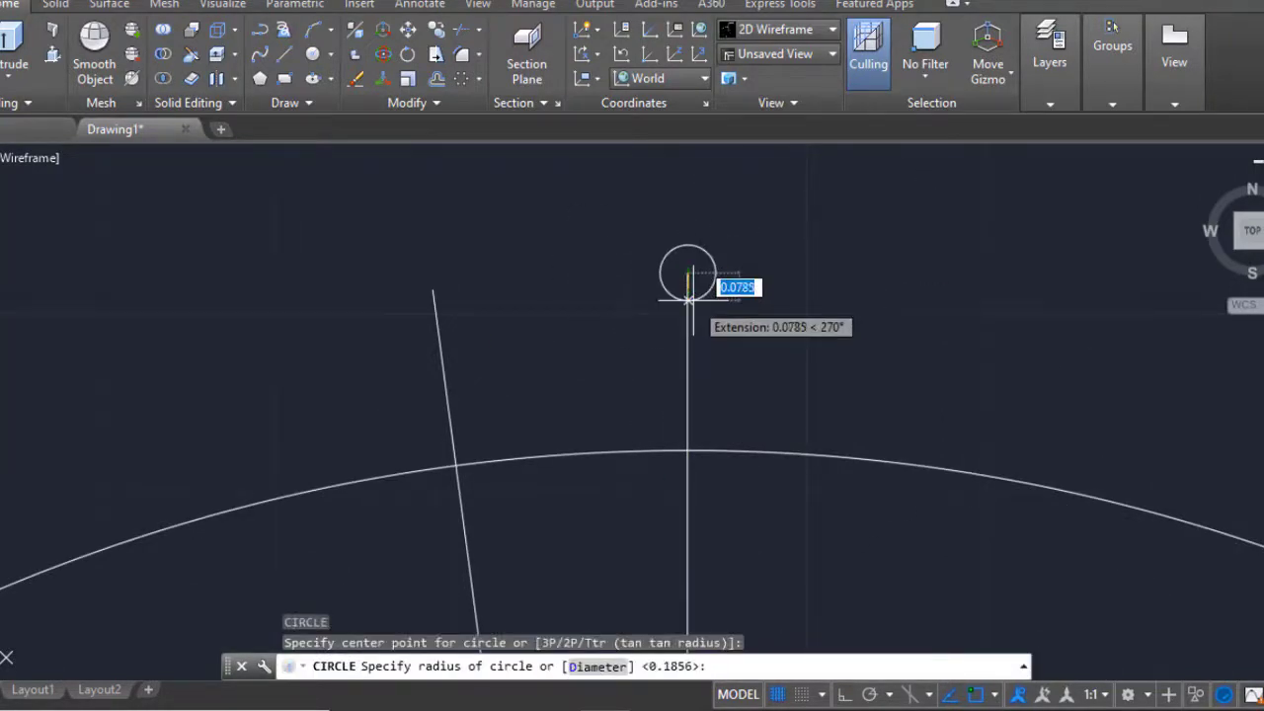
left_click(689, 299)
type("co")
key("Return")
left_click(701, 273)
key("Return")
key("Escape")
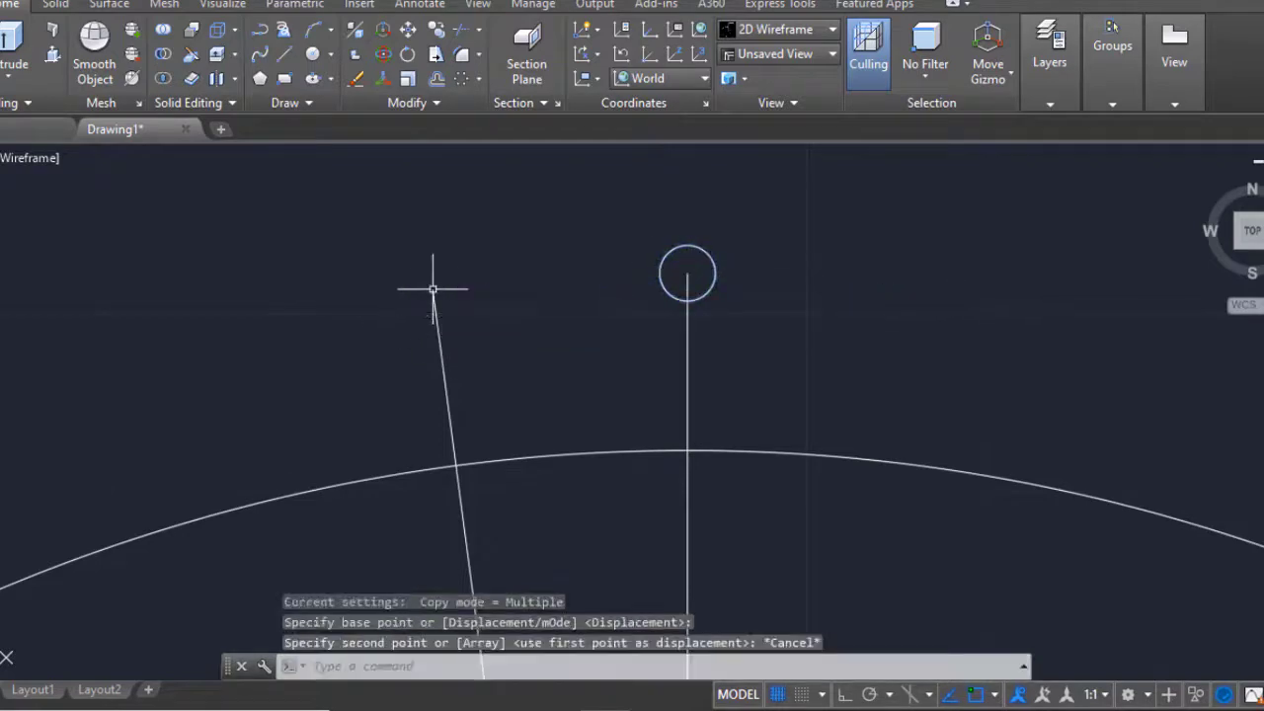
key("ctrl+z")
key("Escape")
- Draw a 0.1-radius circle centred on the vertical line's top end
type("c")
key("Return")
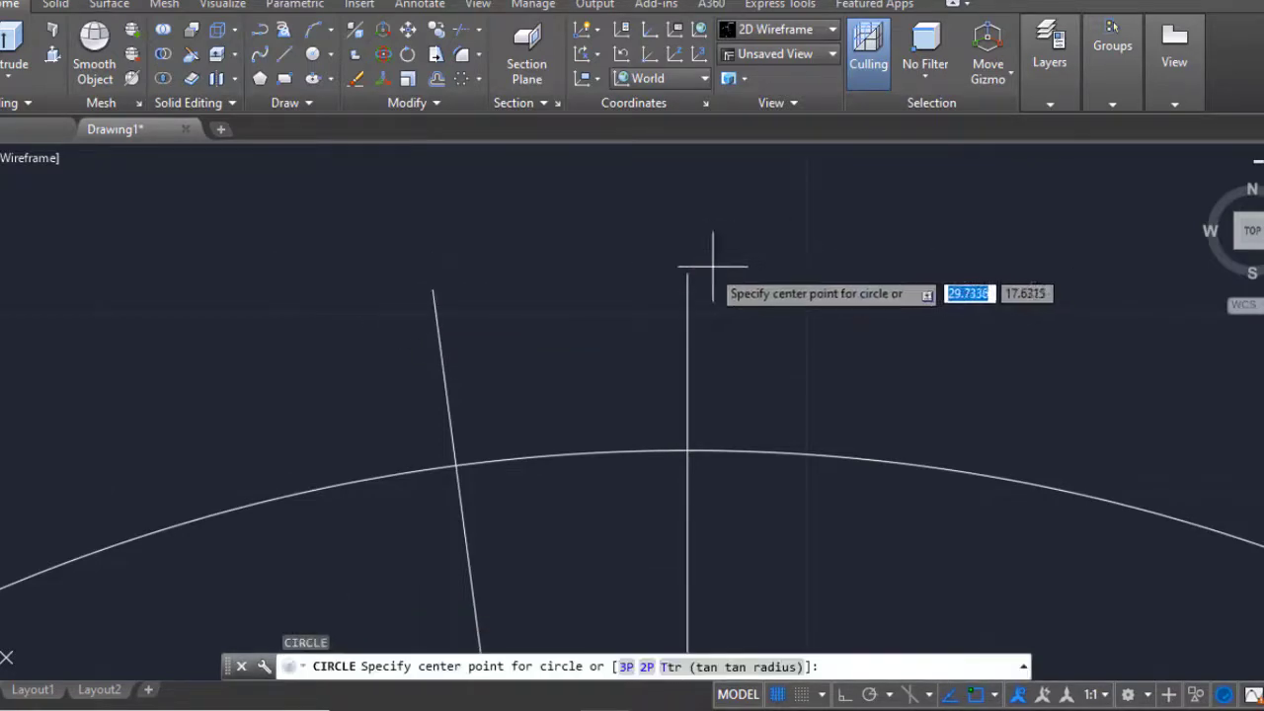
left_click(689, 273)
left_click(724, 287)
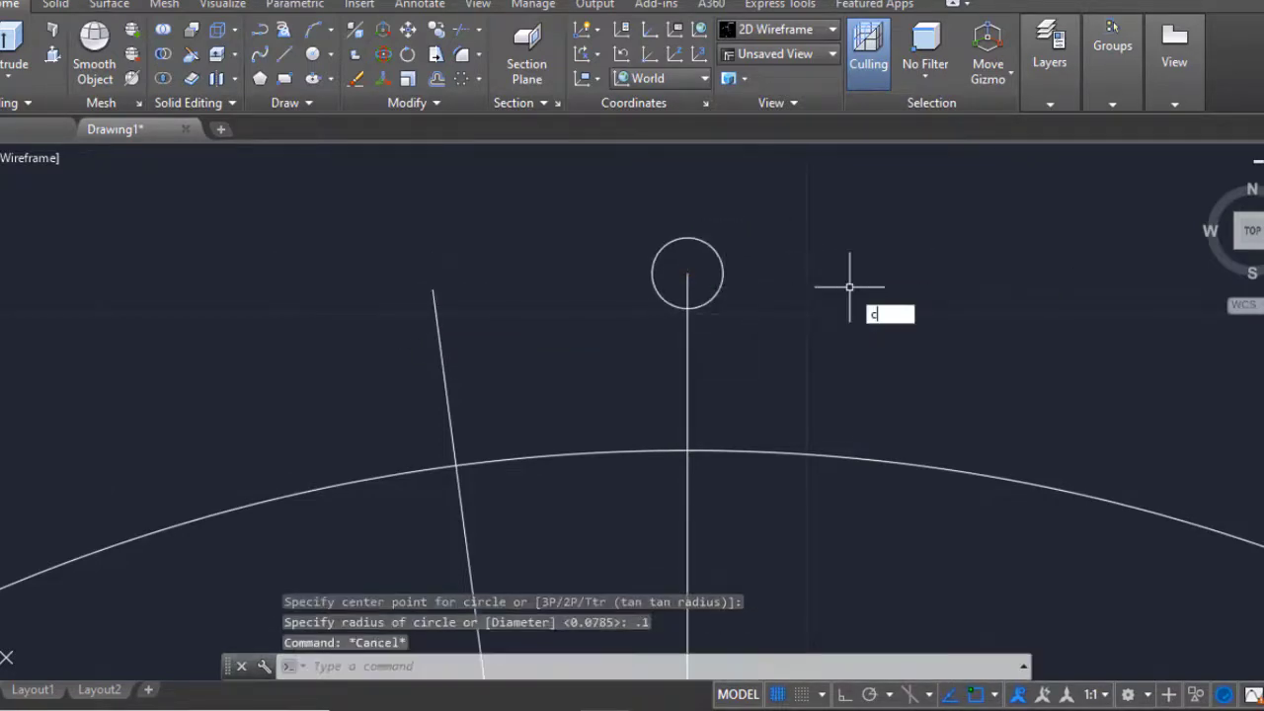
- Copy the 0.1 circle to the slanted line's top end
type("co")
left_click(724, 276)
left_click(689, 273)
left_click(434, 290)
key("Escape")
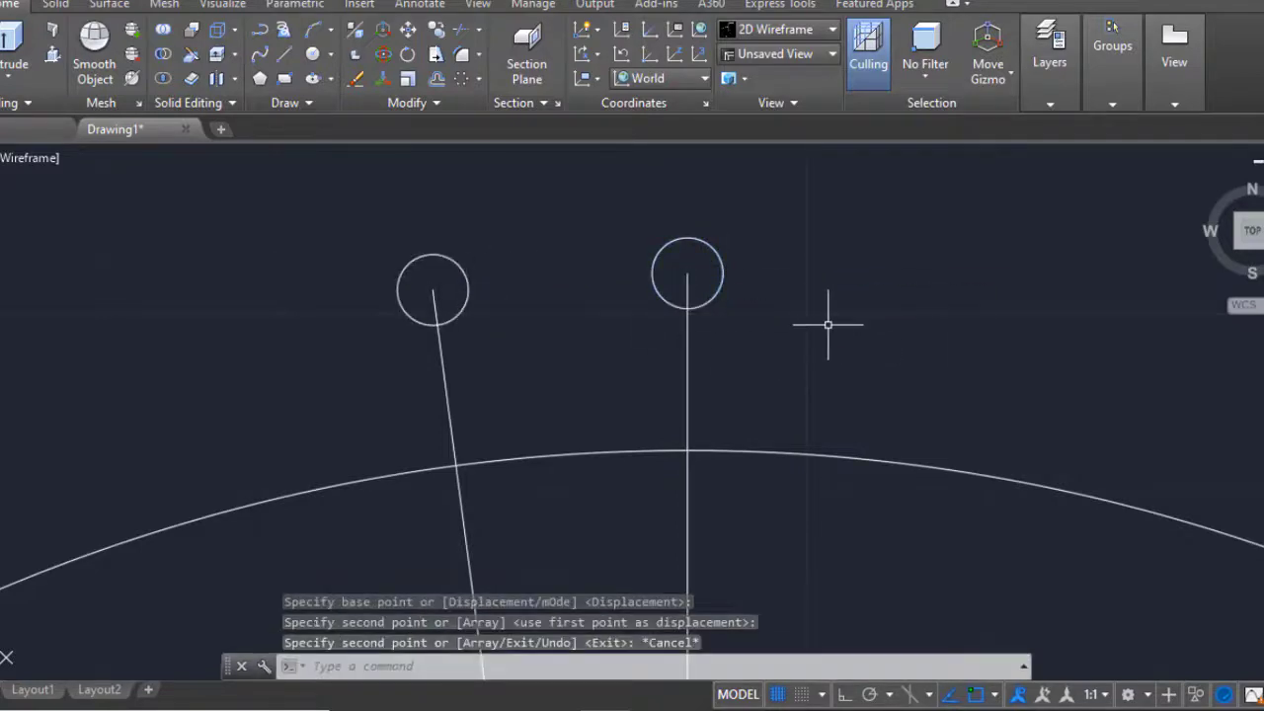
type("c")
key("Return")
key("Escape")
- Attempt a Start-End-Direction arc between the two circles, cancel it, and recentre the view
left_click(330, 32)
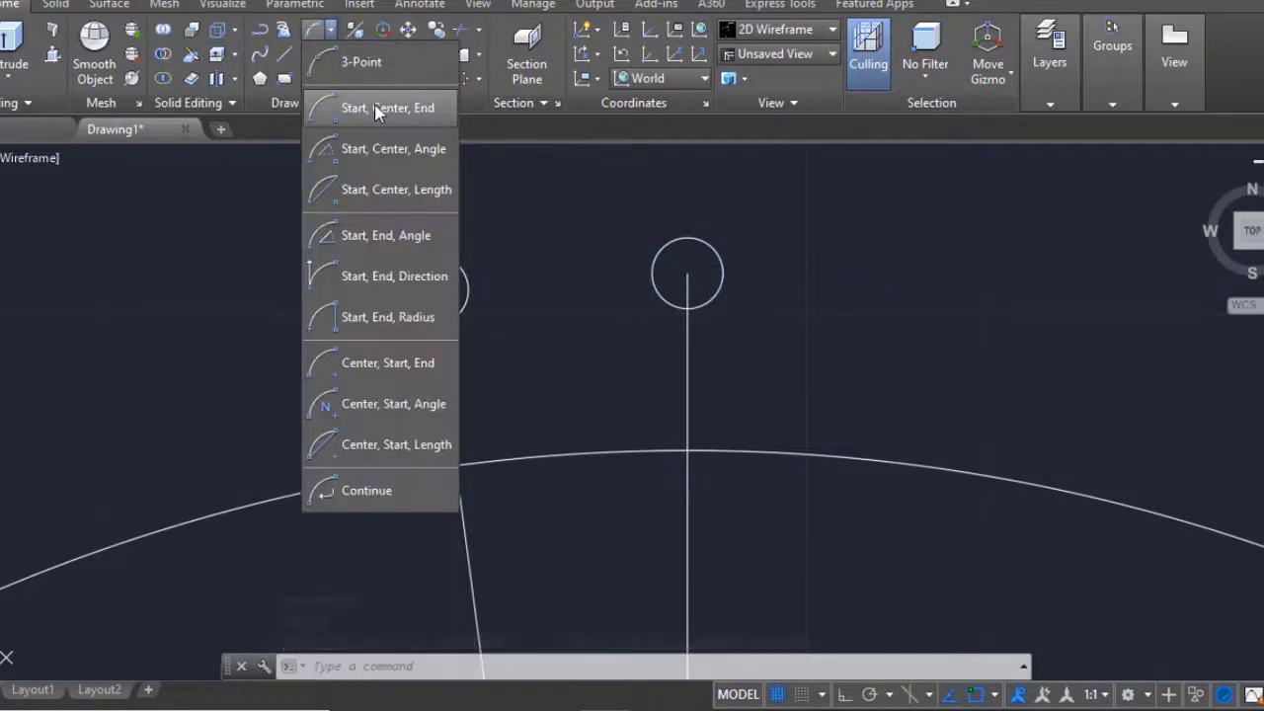
left_click(394, 261)
left_click(469, 290)
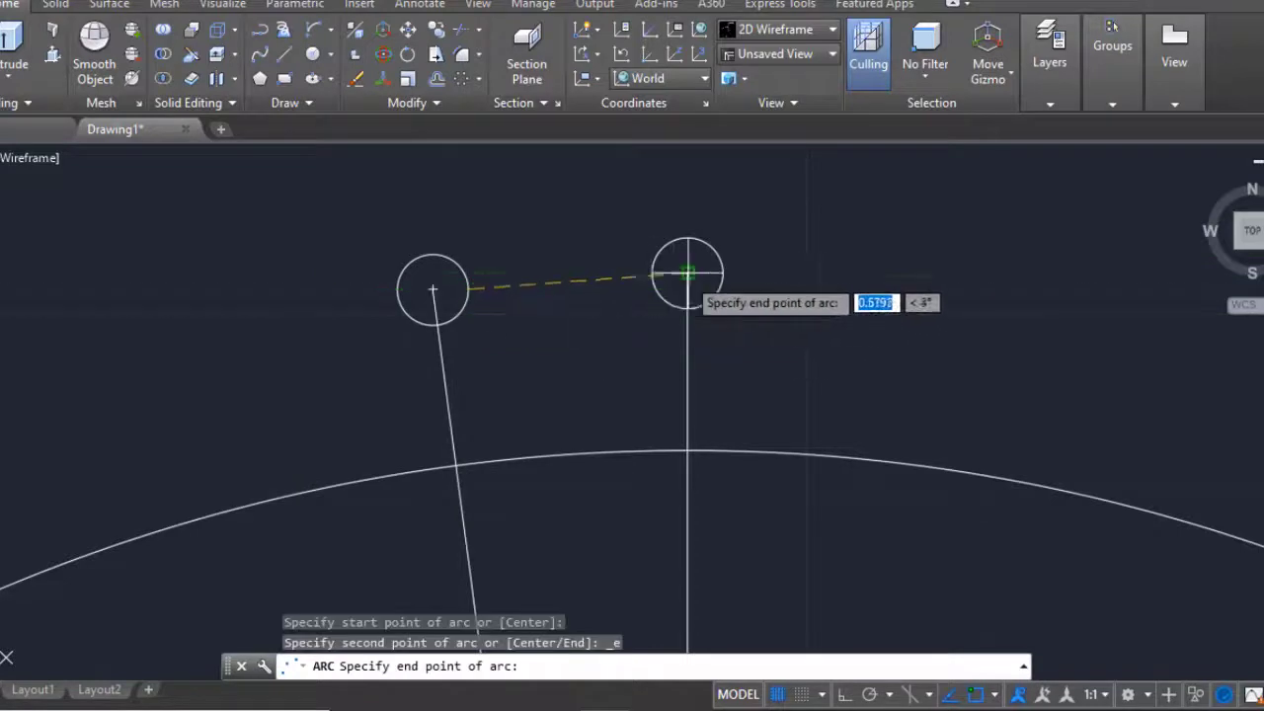
left_click(687, 274)
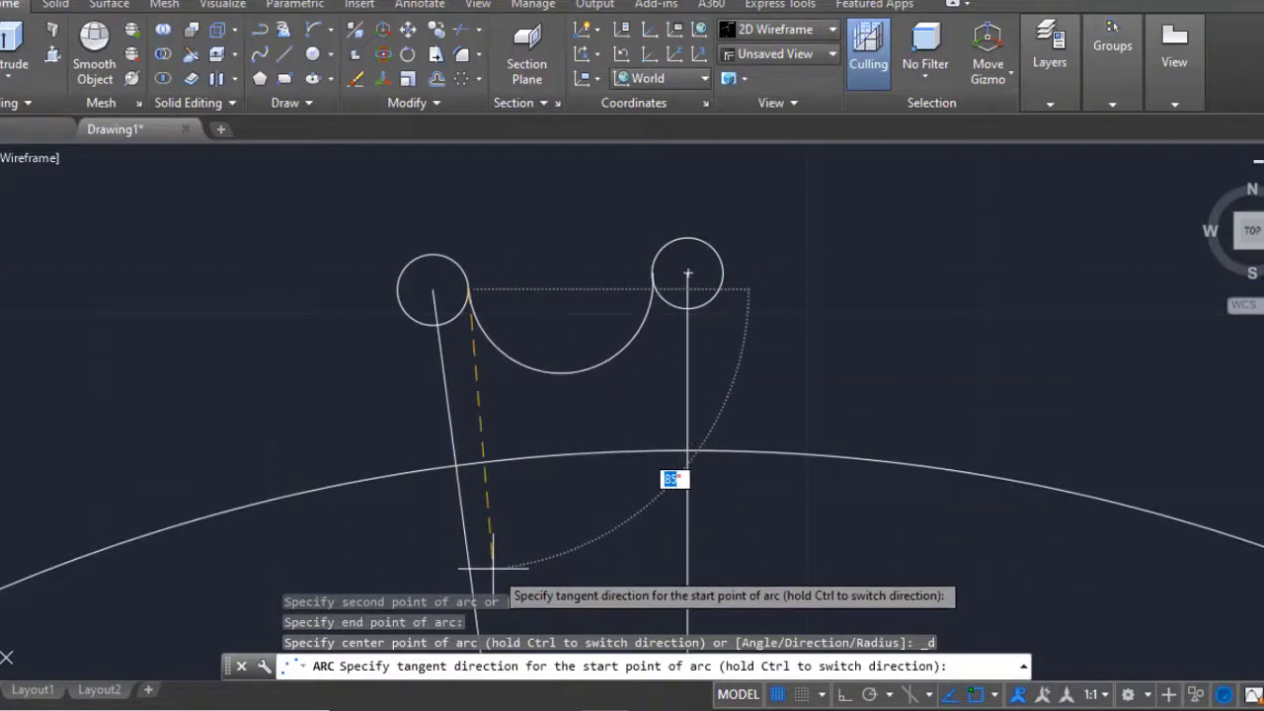
key("Escape")
middle_click_drag(660, 368, 723, 374)
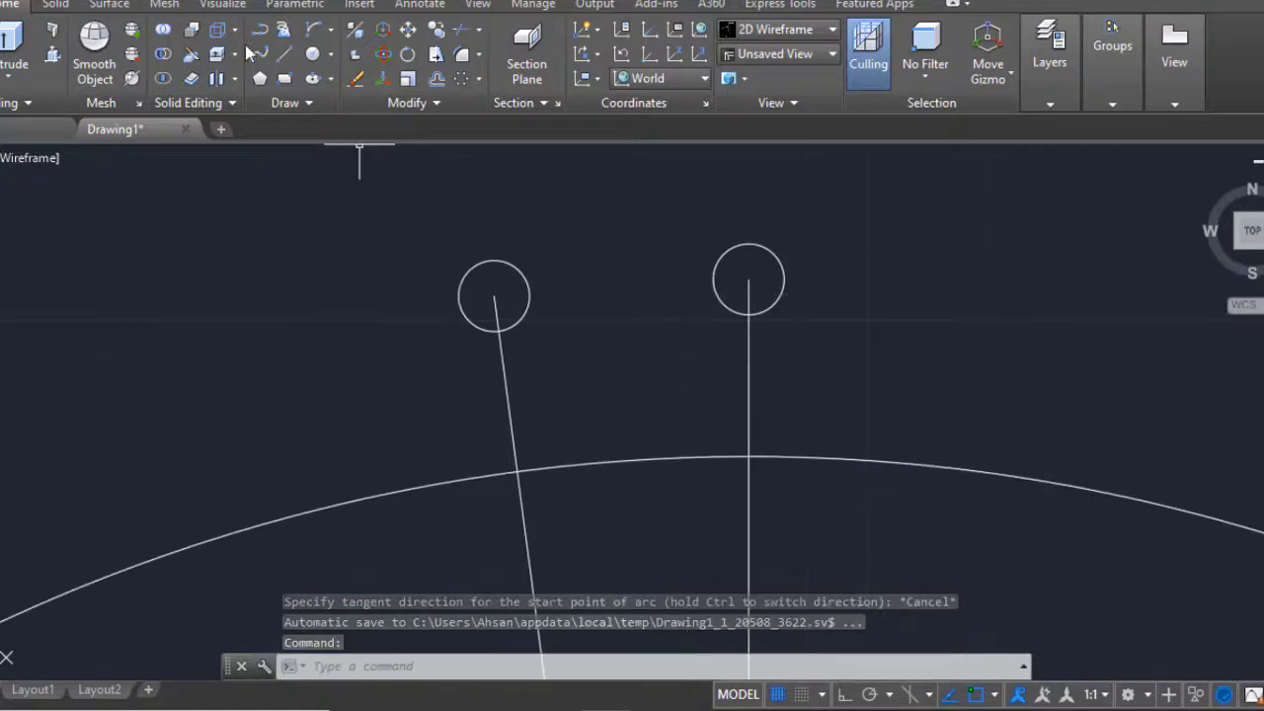
- Draw a straight line from the left circle's centre to the right circle's centre
type("l")
key("Return")
left_click(494, 297)
left_click(748, 281)
key("Escape")
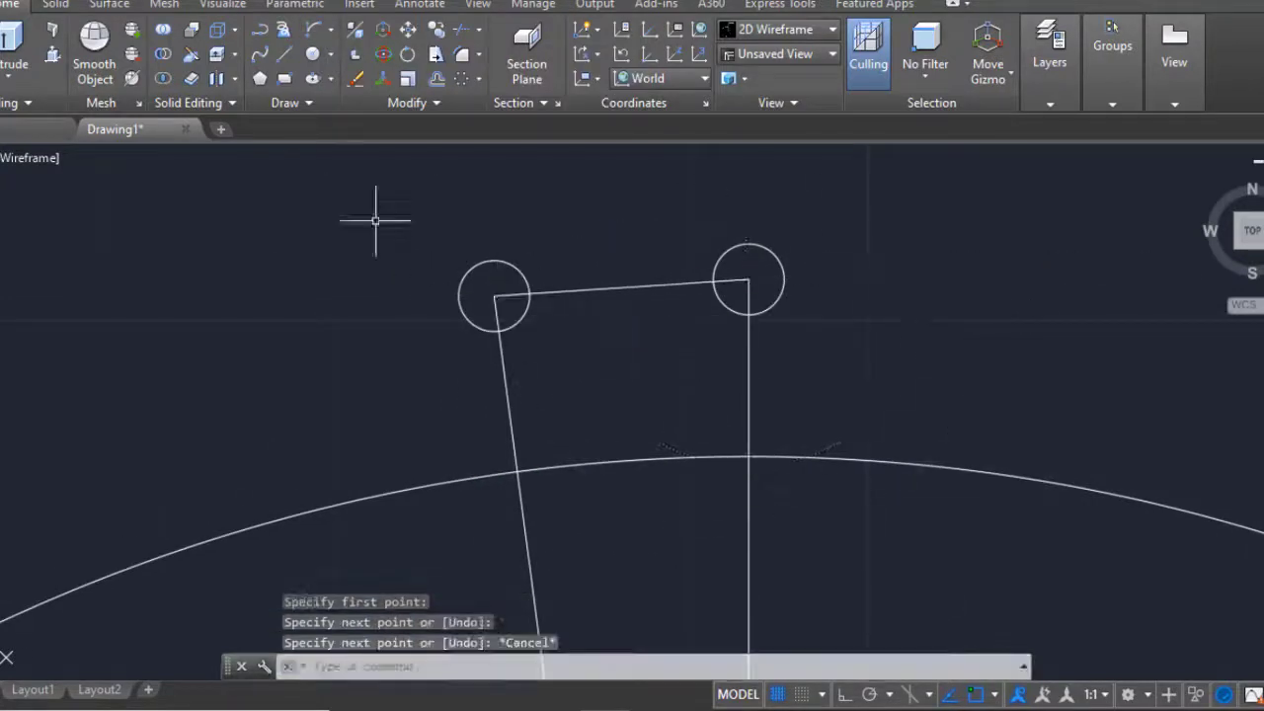
- Start a Start-End-Direction arc from the line's left end to its right end
left_click(284, 30)
left_click(493, 296)
left_click(748, 281)
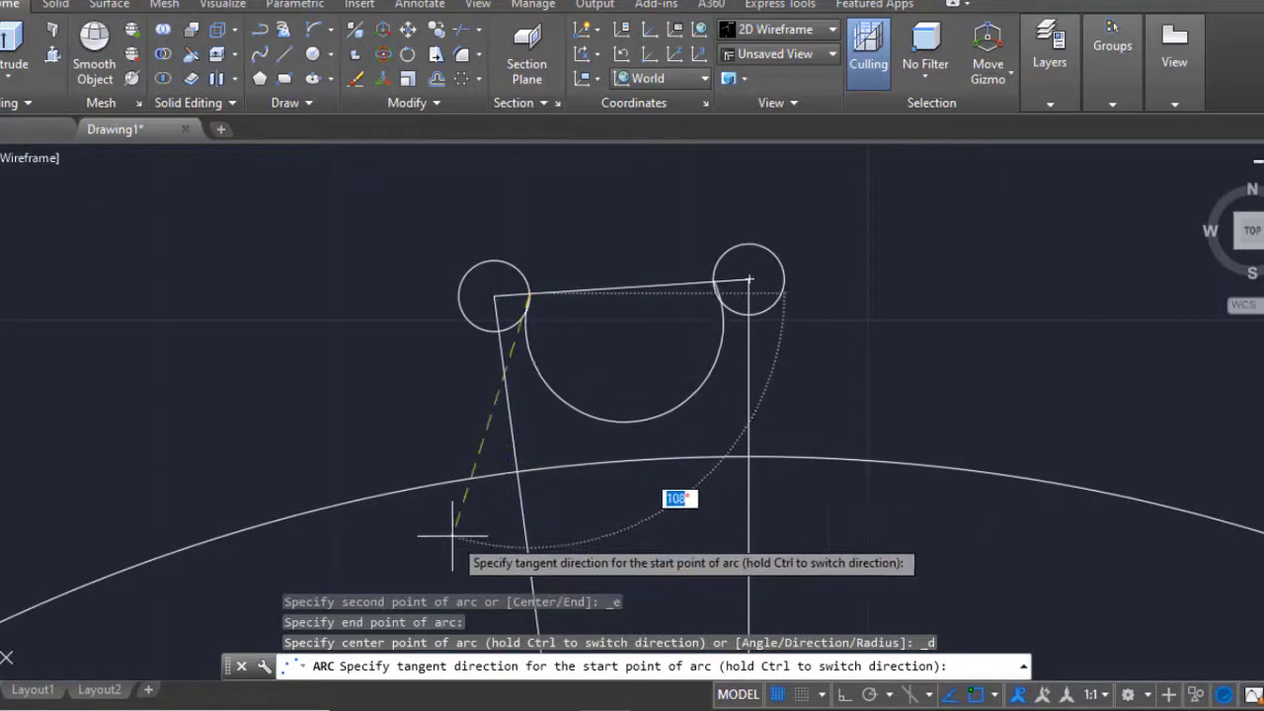
- Finish the semicircular arc and trim away the line joining the two circles
left_click(493, 548)
type("tr")
key("Return")
left_click(701, 281)
scroll(706, 284, "up", 6)
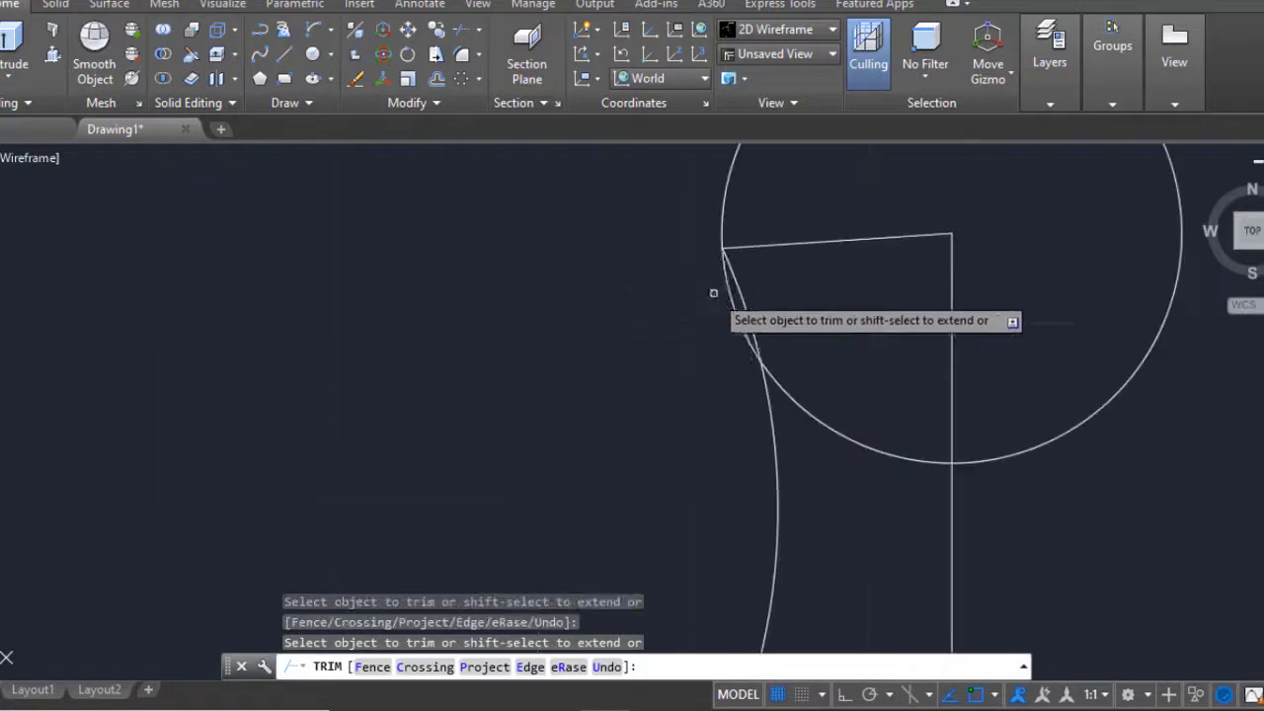
scroll(648, 353, "down", 4)
middle_click_drag(423, 362, 466, 382)
scroll(927, 399, "down", 2)
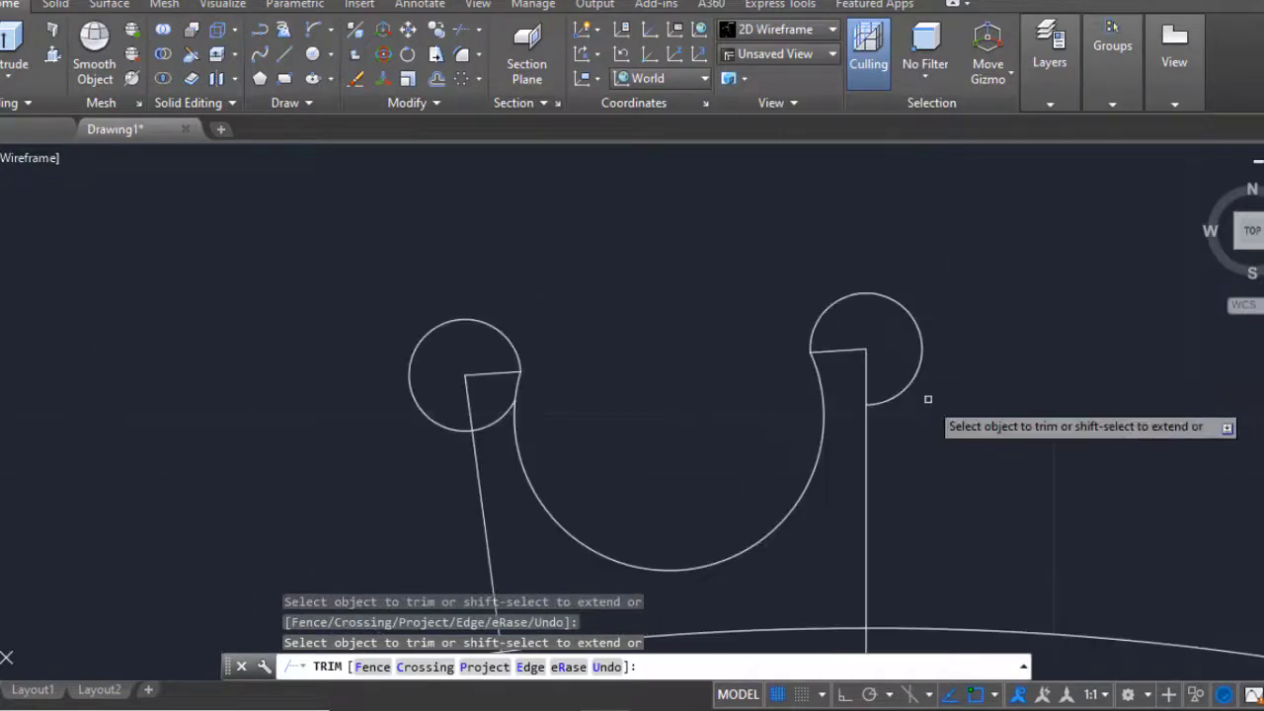
key("Escape")
- Trim off the outer parts of the right and left circles
type("ex")
key("Return")
key("Return")
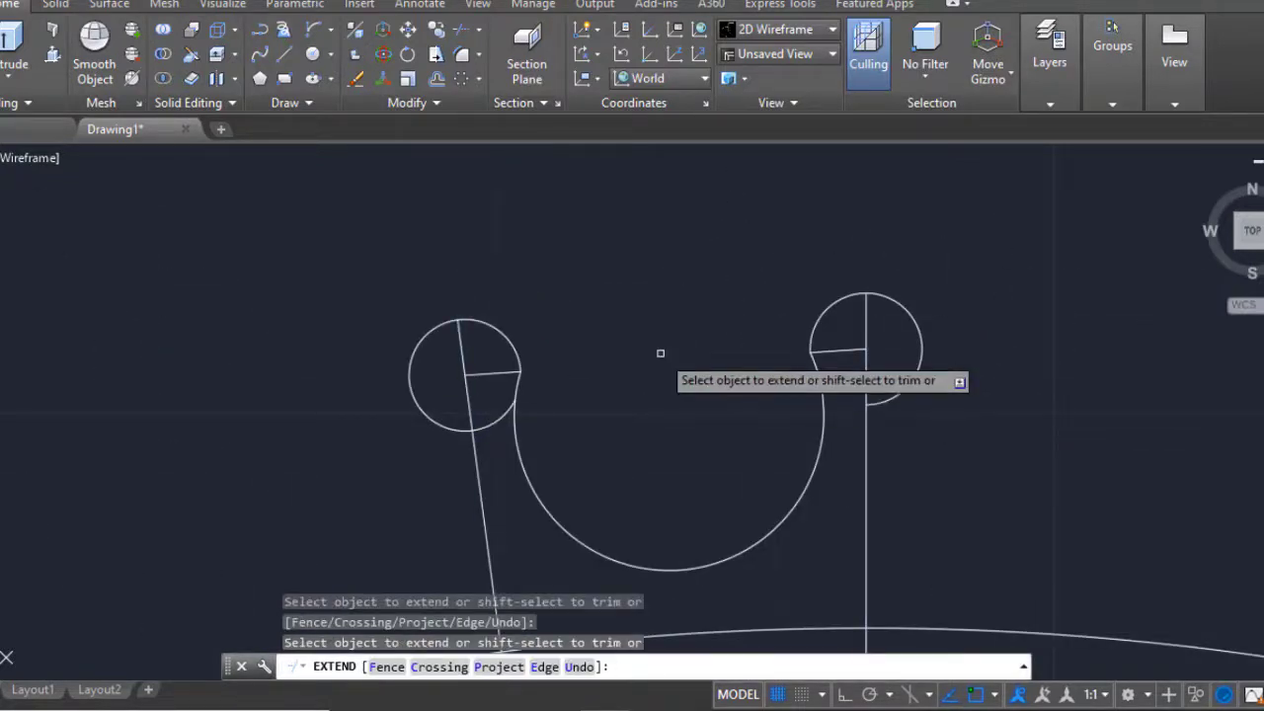
key("Escape")
type("tr")
key("Return")
key("Return")
left_click(897, 383)
left_click(419, 403)
key("Escape")
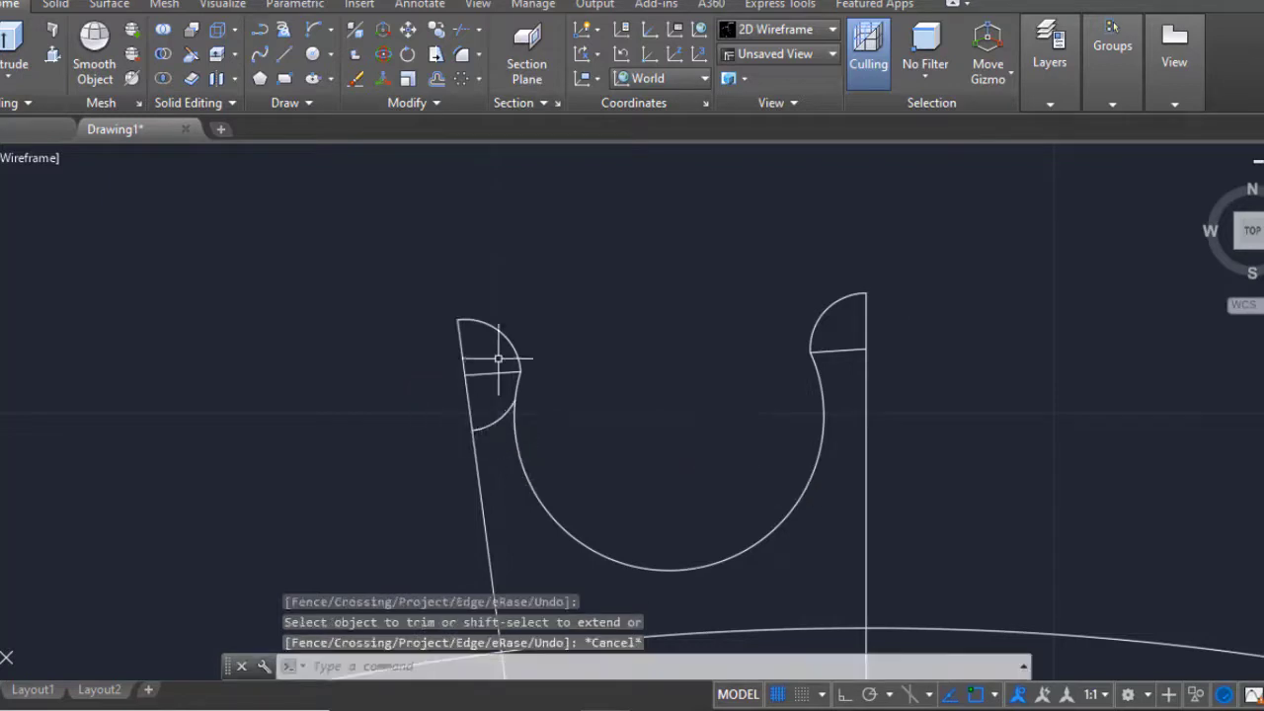
- Window-select and erase the leftover chord in the left circle
left_click(450, 355)
left_click(485, 451)
type("e")
key("Return")
scroll(925, 440, "down", 2)
scroll(925, 439, "down", 2)
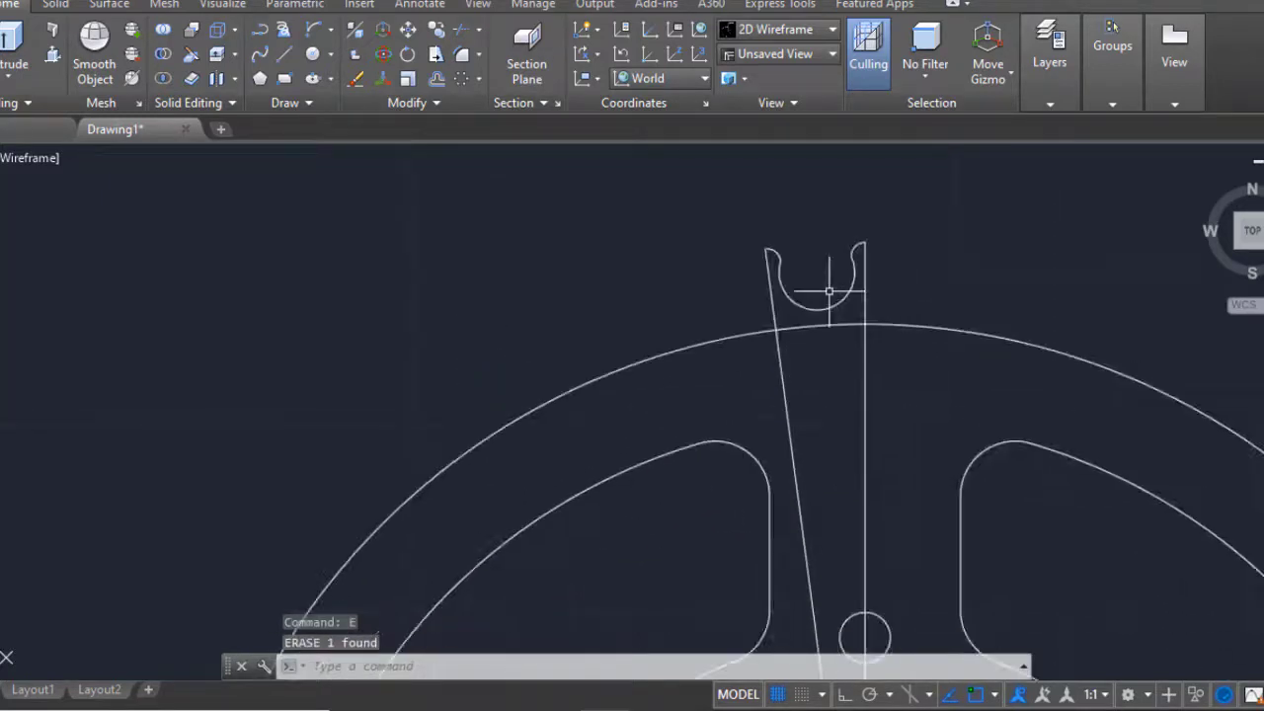
- Polar-array the notch arc 48 times around the wheel centre
left_click(465, 81)
left_click(834, 305)
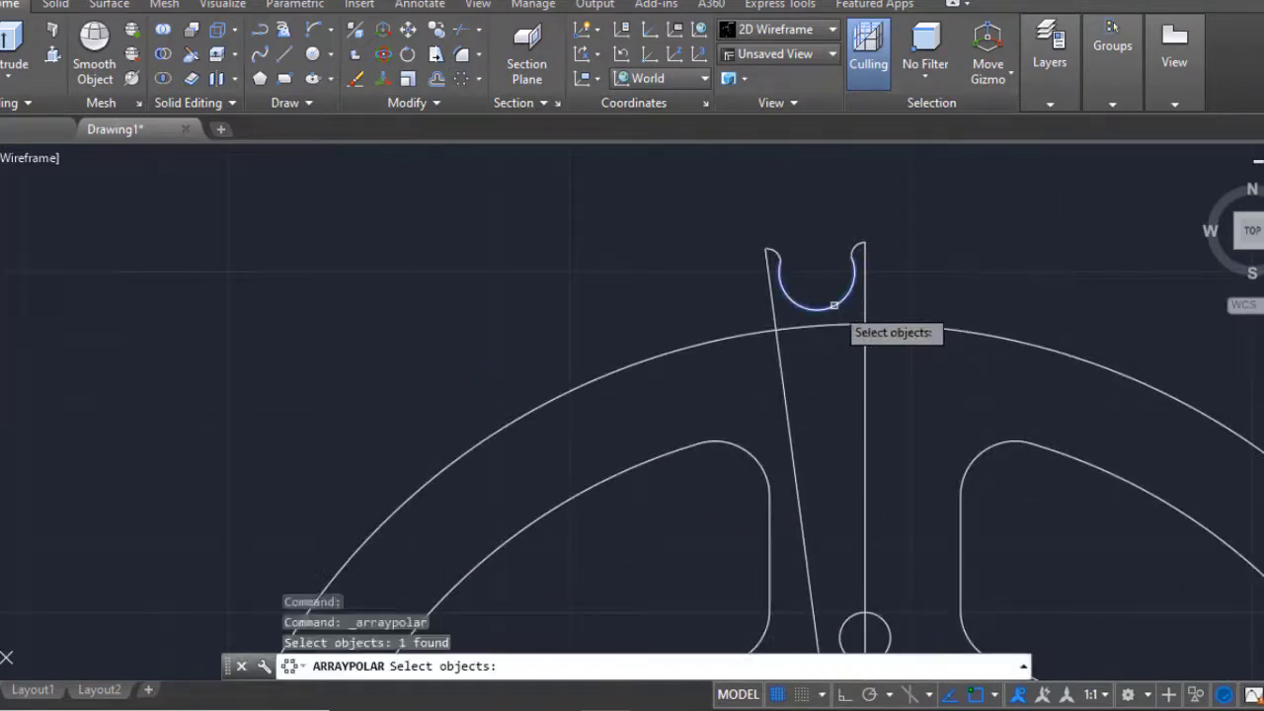
key("Return")
scroll(818, 365, "down", 4)
left_click(838, 607)
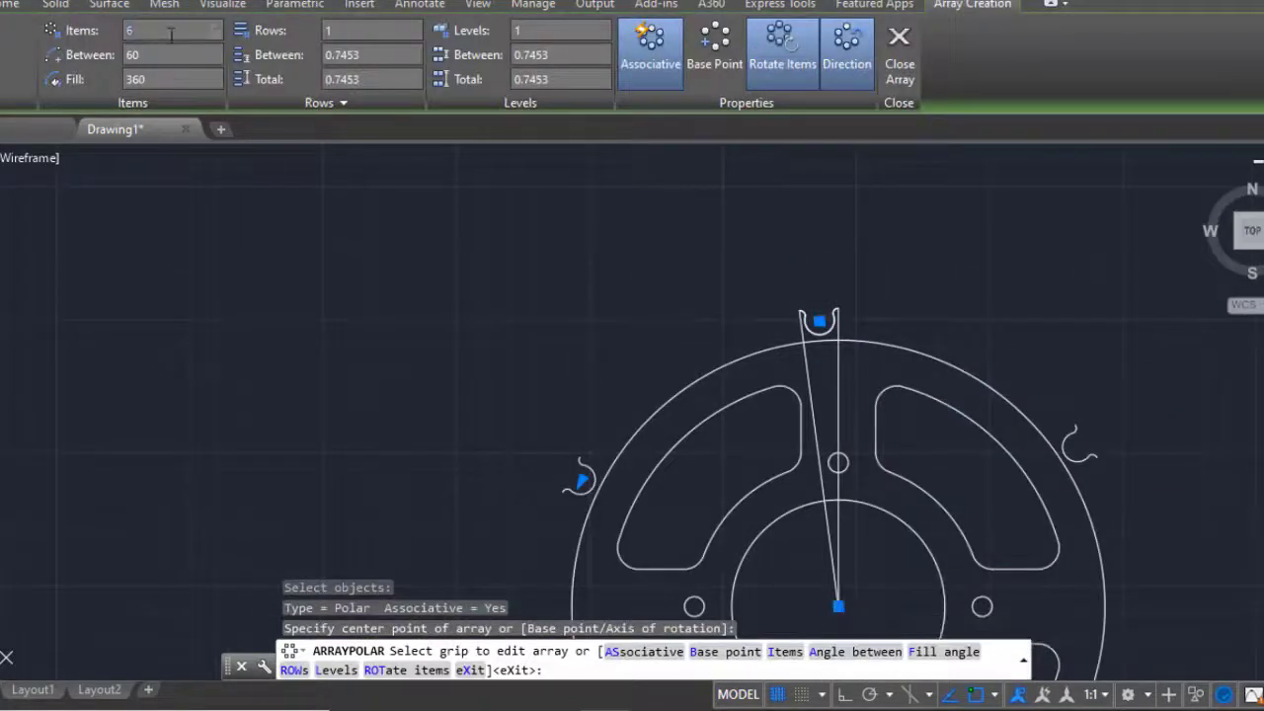
type("48")
key("Return")
scroll(751, 296, "down", 2)
scroll(771, 234, "up", 5)
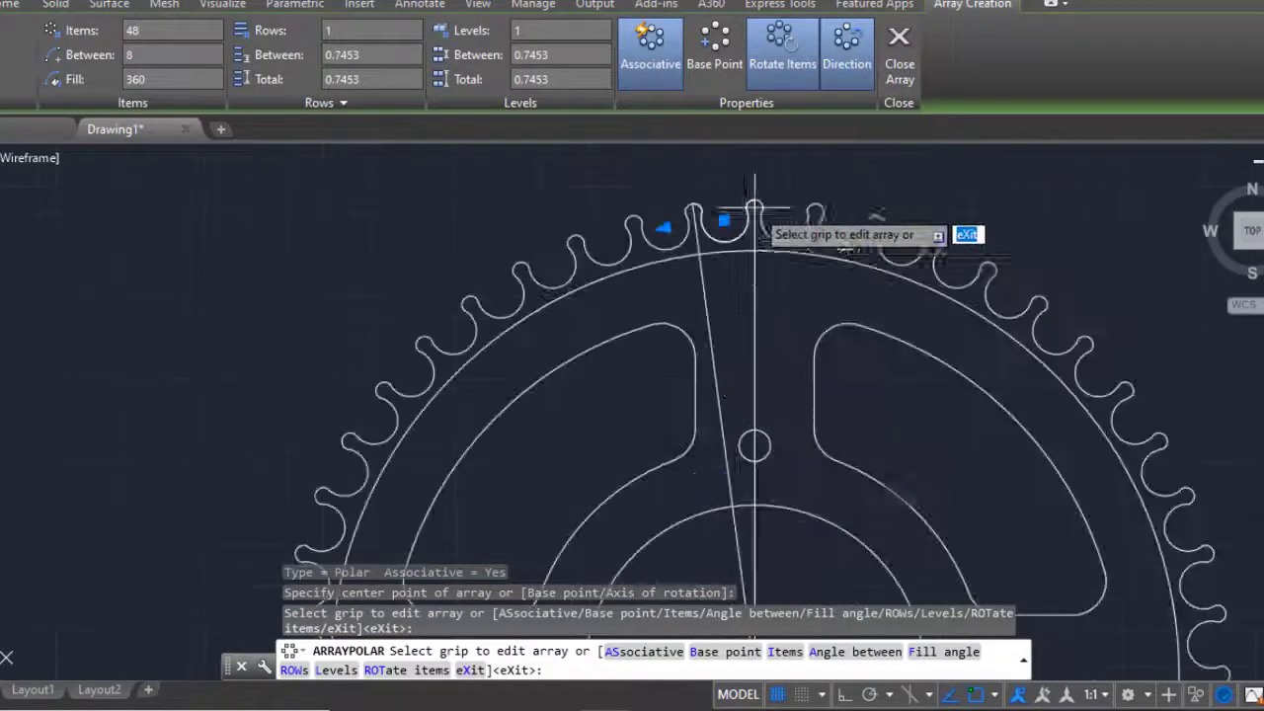
key("Return")
scroll(881, 274, "down", 2)
scroll(971, 342, "down", 1)
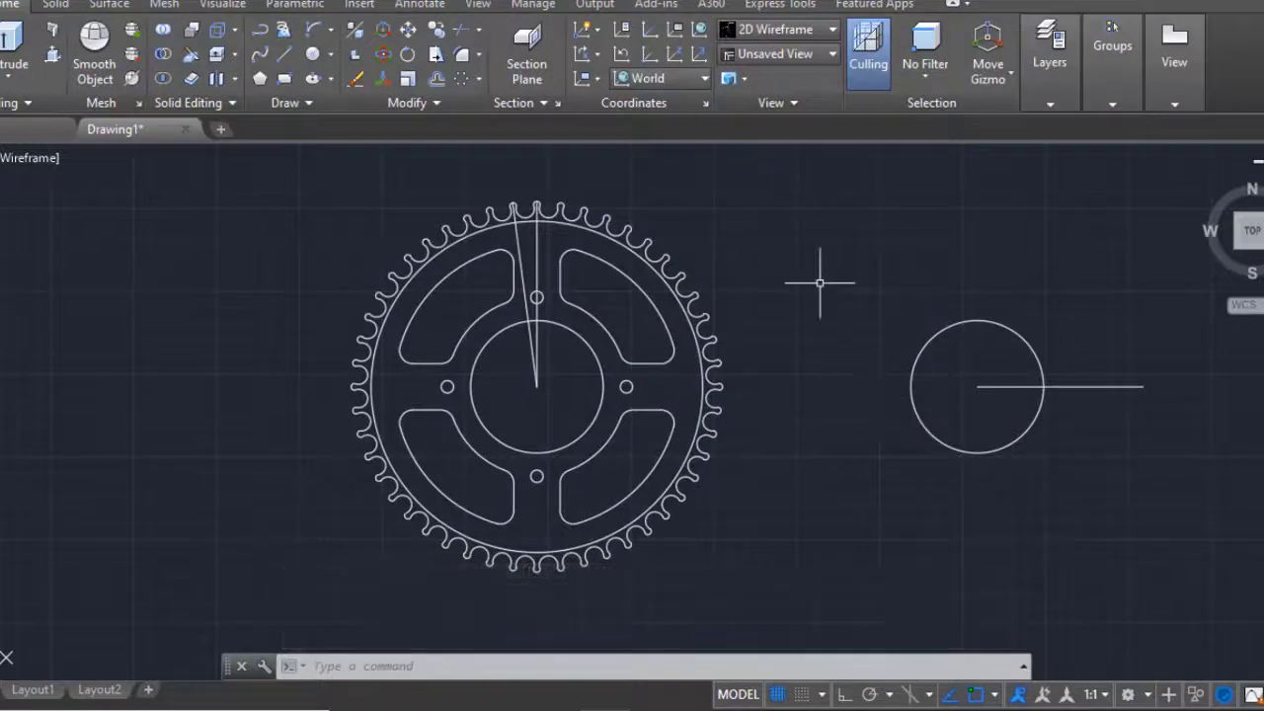
- Undo the first tooth array, then abandon a trim and a second array attempt
key("ctrl+z")
key("ctrl+z")
type("tr")
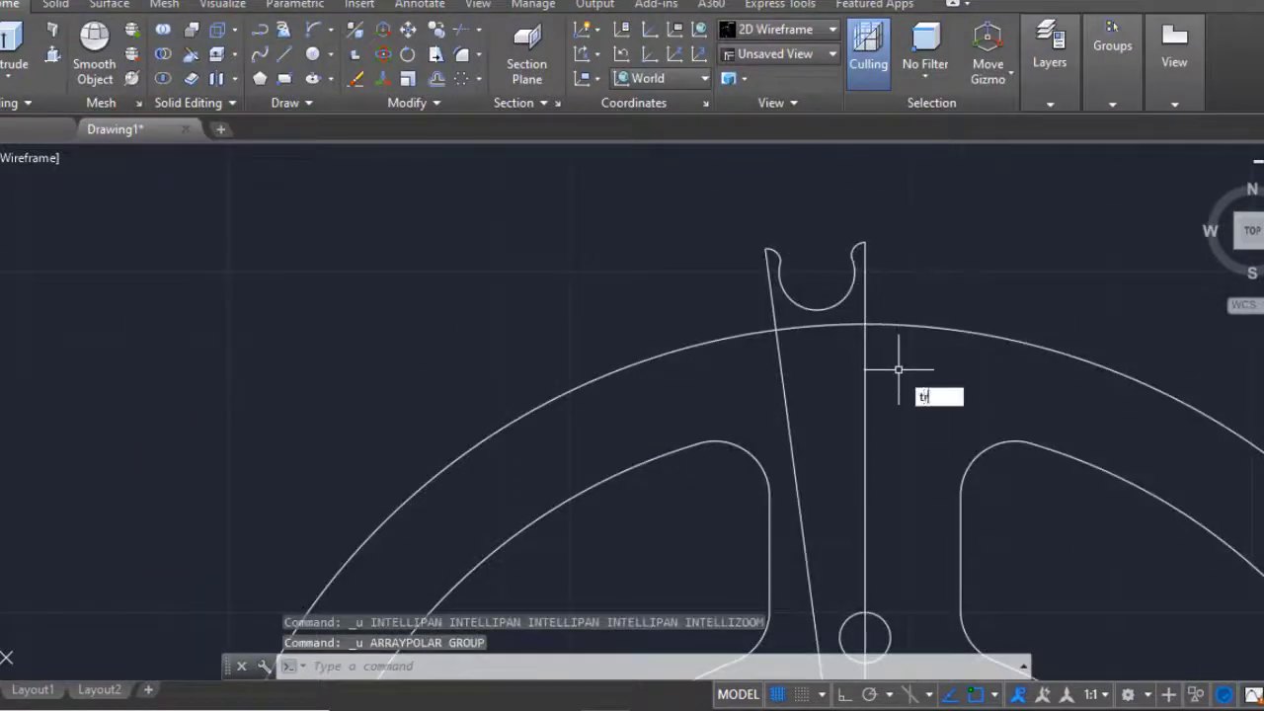
key("Return")
key("Escape")
scroll(804, 310, "down", 3)
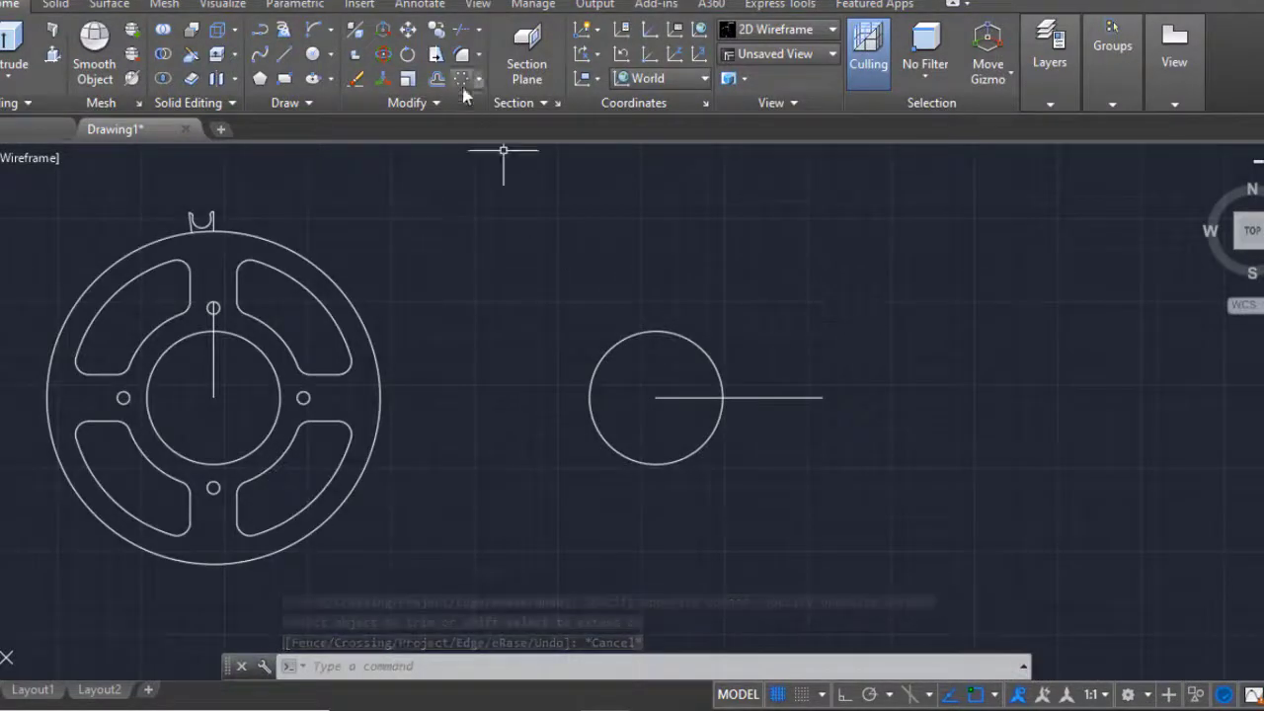
left_click(461, 81)
key("Escape")
scroll(197, 212, "up", 3)
scroll(514, 310, "up", 2)
scroll(603, 273, "up", 1)
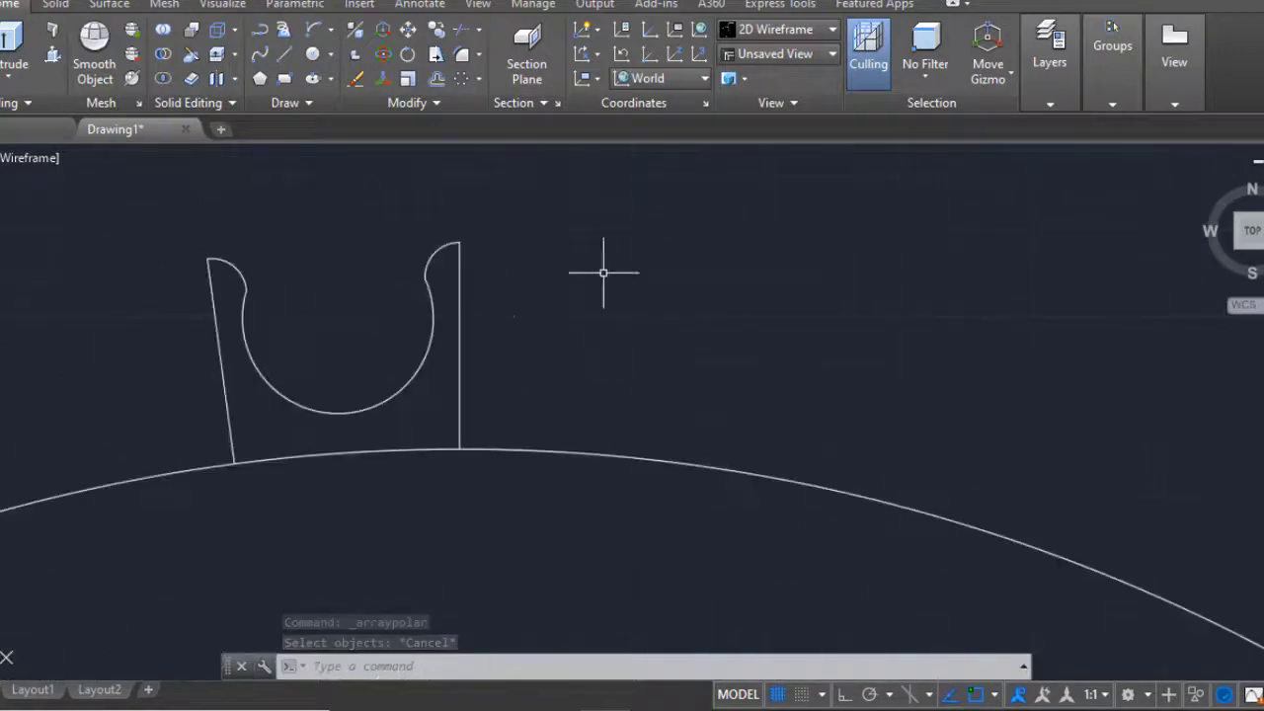
- Copy the notch arc to a spot on the right
type("o")
key("Return")
left_click(419, 368)
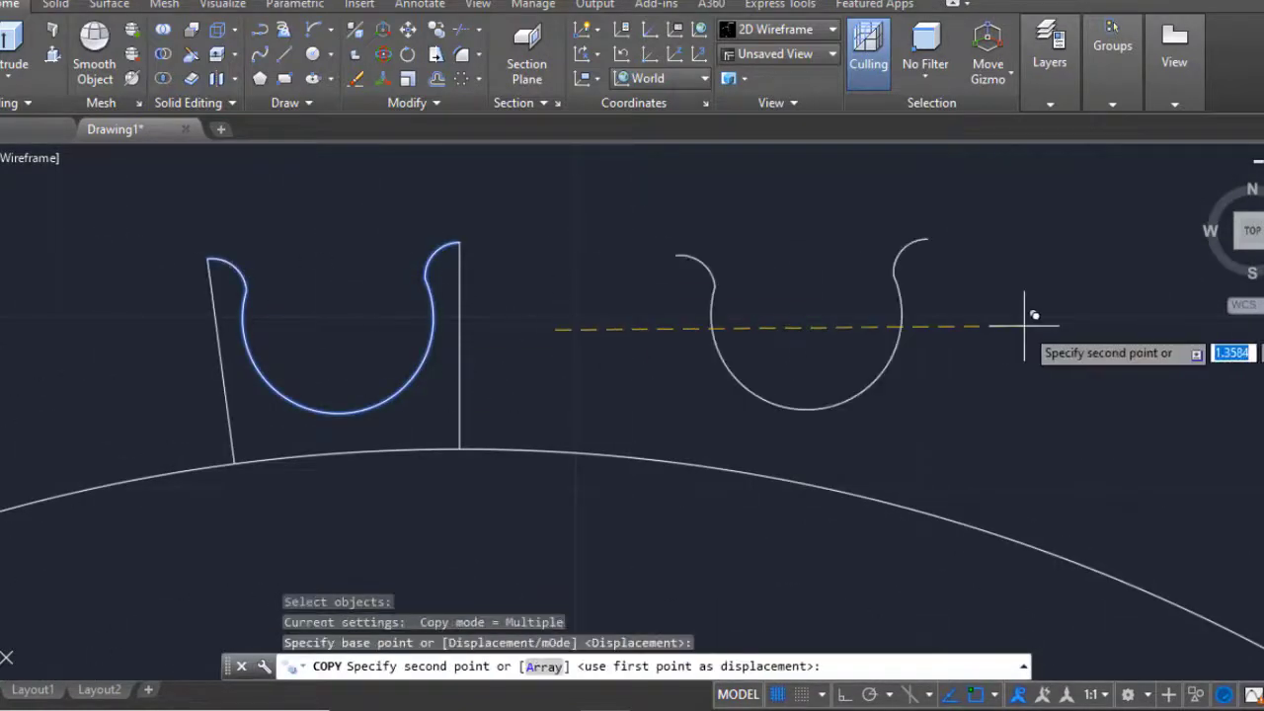
left_click(1024, 325)
key("Escape")
scroll(879, 381, "down", 2)
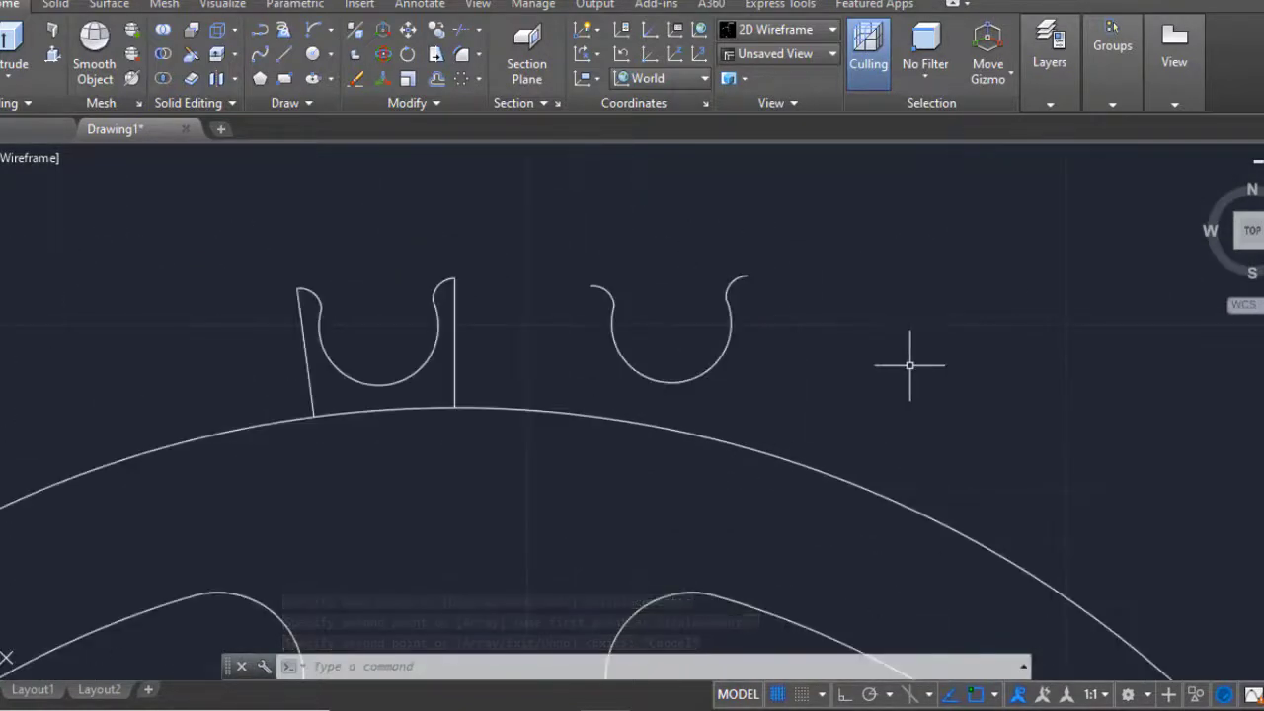
scroll(909, 363, "up", 1)
scroll(914, 355, "down", 3)
scroll(889, 326, "down", 2)
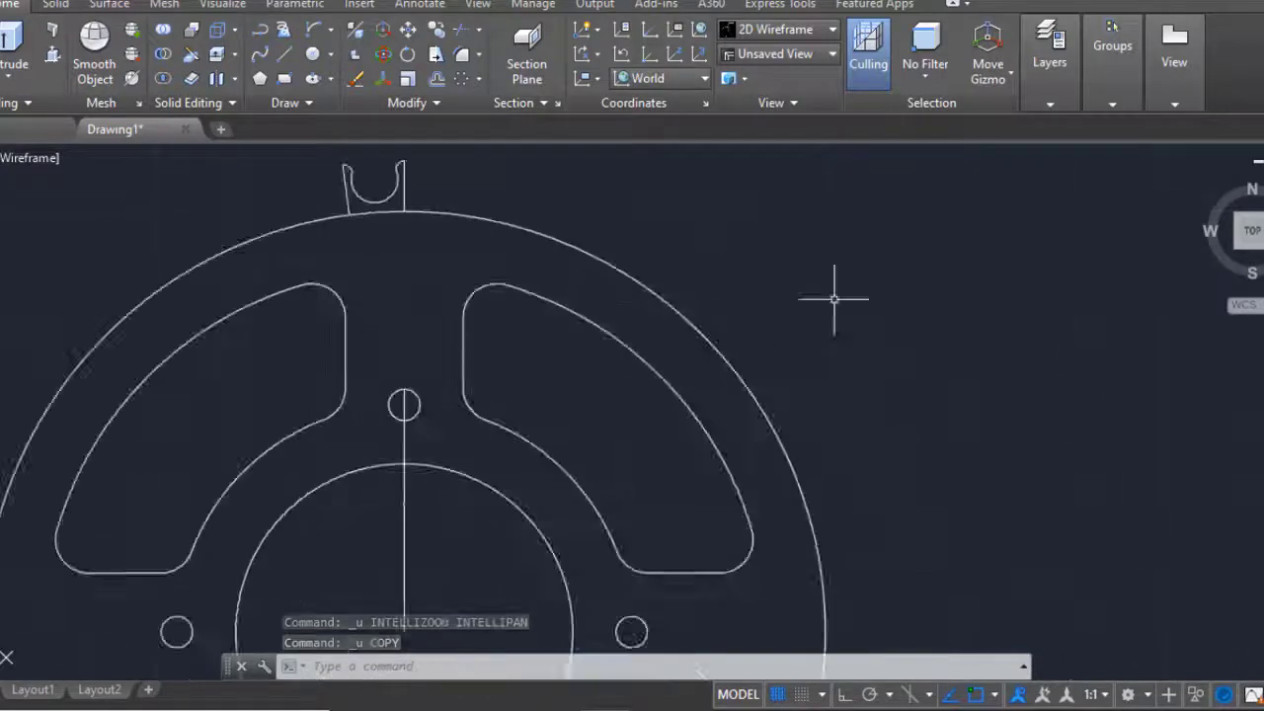
- Undo the last erase, then delete the stray curve pieces and leftover lines below the tooth
key("ctrl+z")
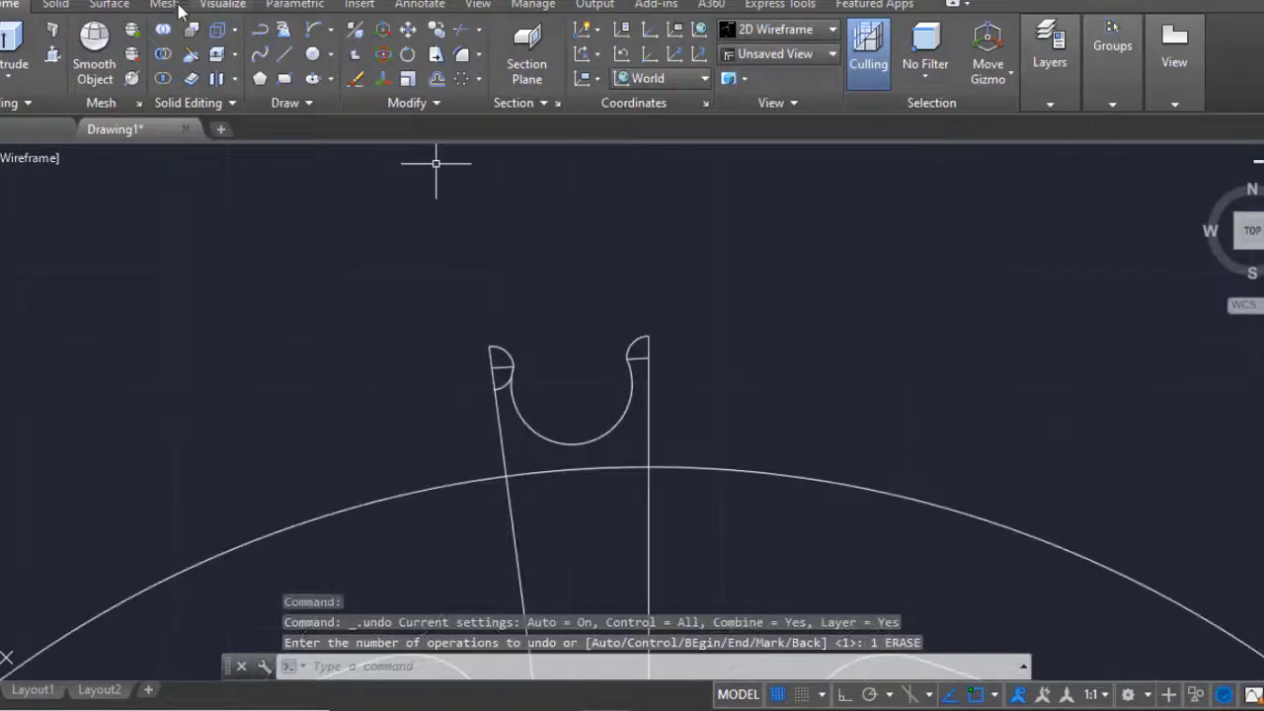
scroll(506, 378, "up", 3)
left_click_drag(435, 316, 460, 437)
key("e")
key("Return")
scroll(461, 438, "down", 4)
left_click_drag(1101, 516, 852, 564)
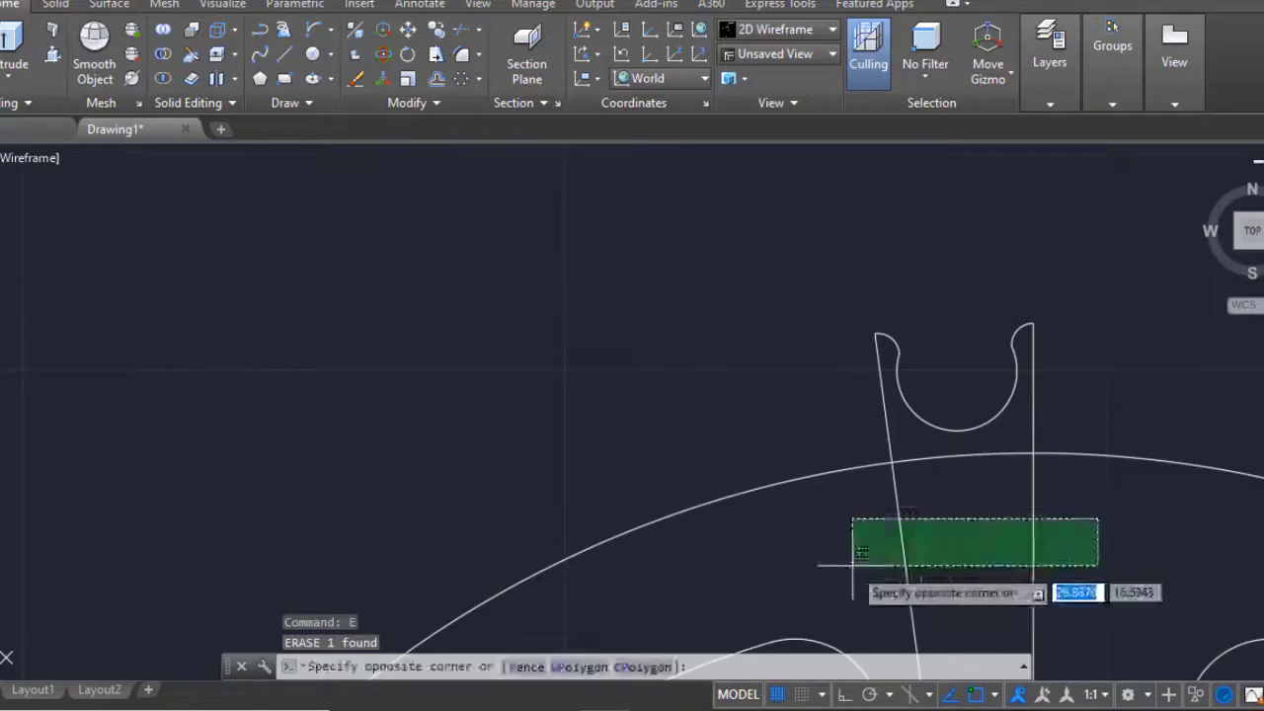
key("e")
key("Return")
scroll(846, 556, "down", 3)
scroll(931, 254, "down", 2)
- Window-select the cleaned tooth and array it 48 times about the wheel centre
left_click(408, 79)
left_click(908, 219)
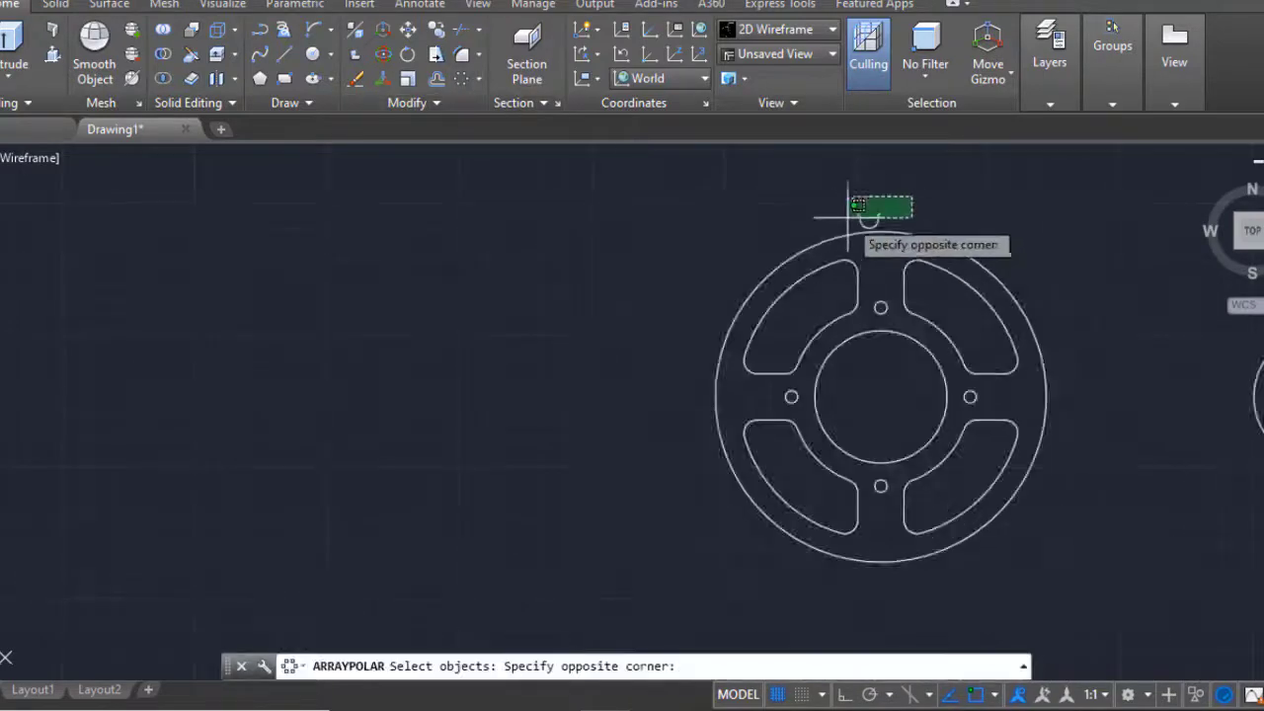
left_click(847, 203)
key("Return")
left_click(881, 397)
key("Return")
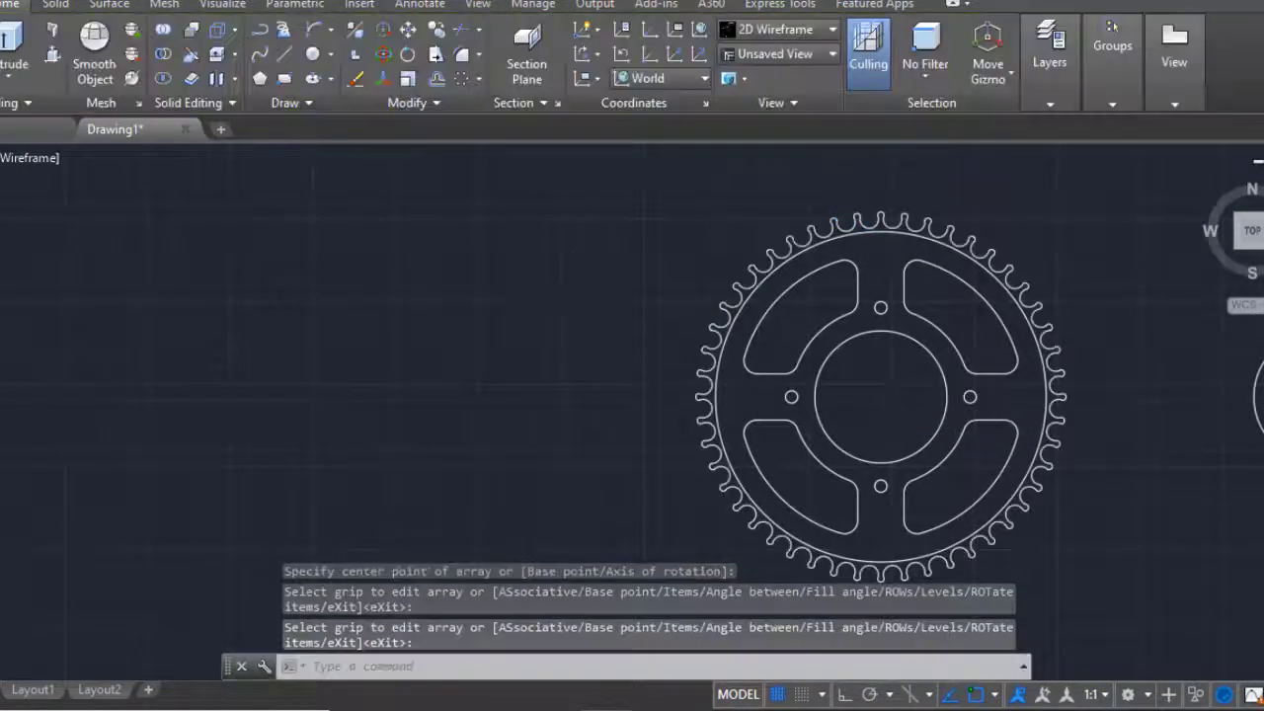
middle_click_drag(1185, 296, 959, 273)
- Polar-array the line around the small circle's centre, trying 12 then 16 items
key("Return")
left_click(839, 373)
key("Return")
left_click(673, 373)
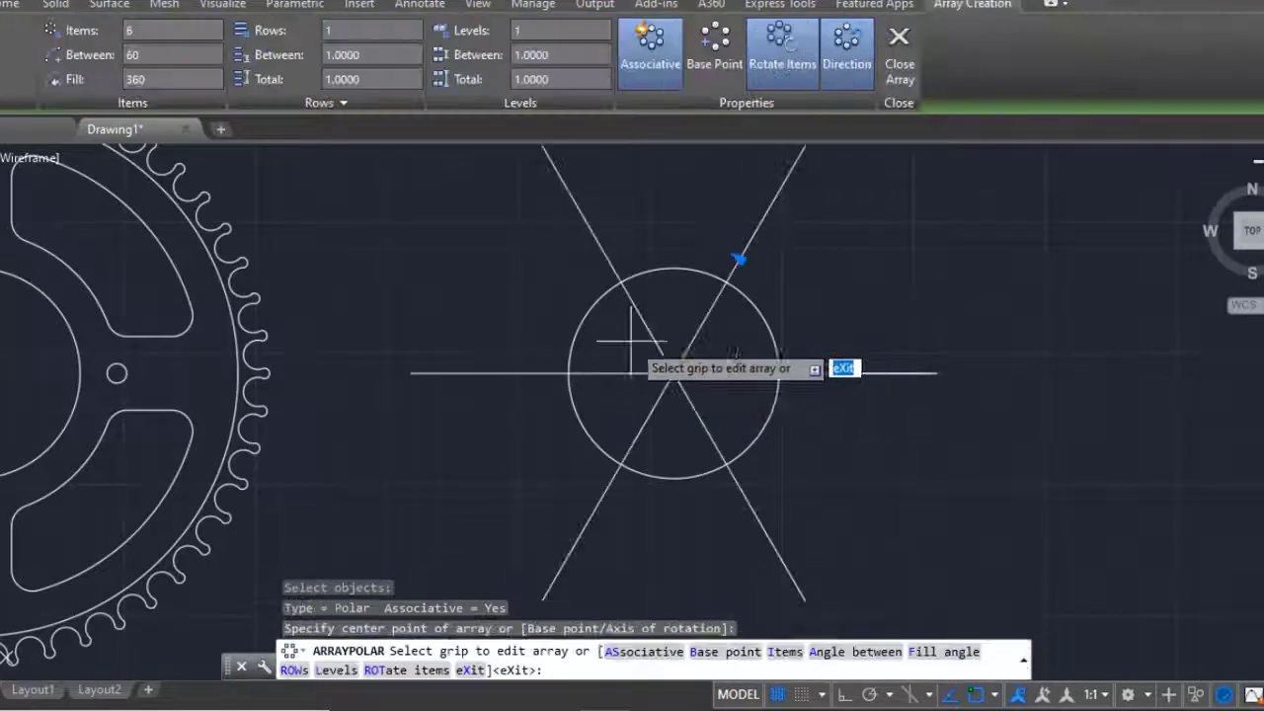
type("12")
key("Return")
scroll(883, 424, "down", 2)
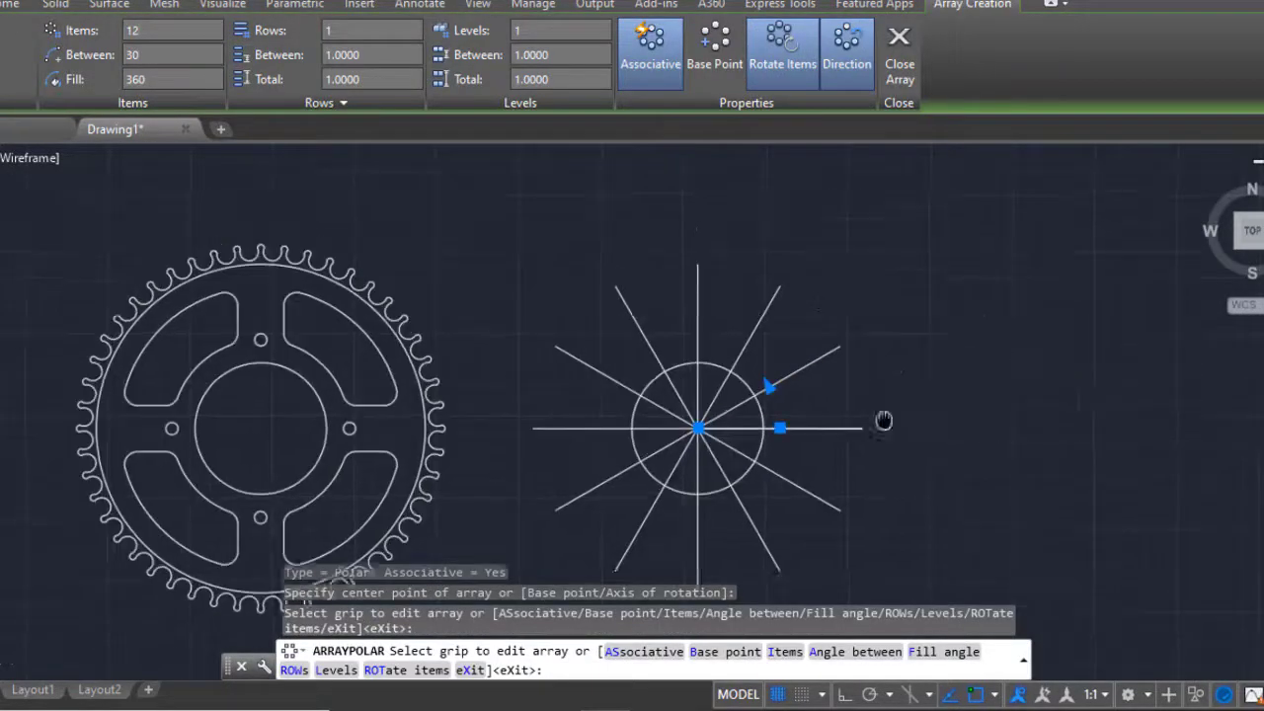
type("16")
key("Return")
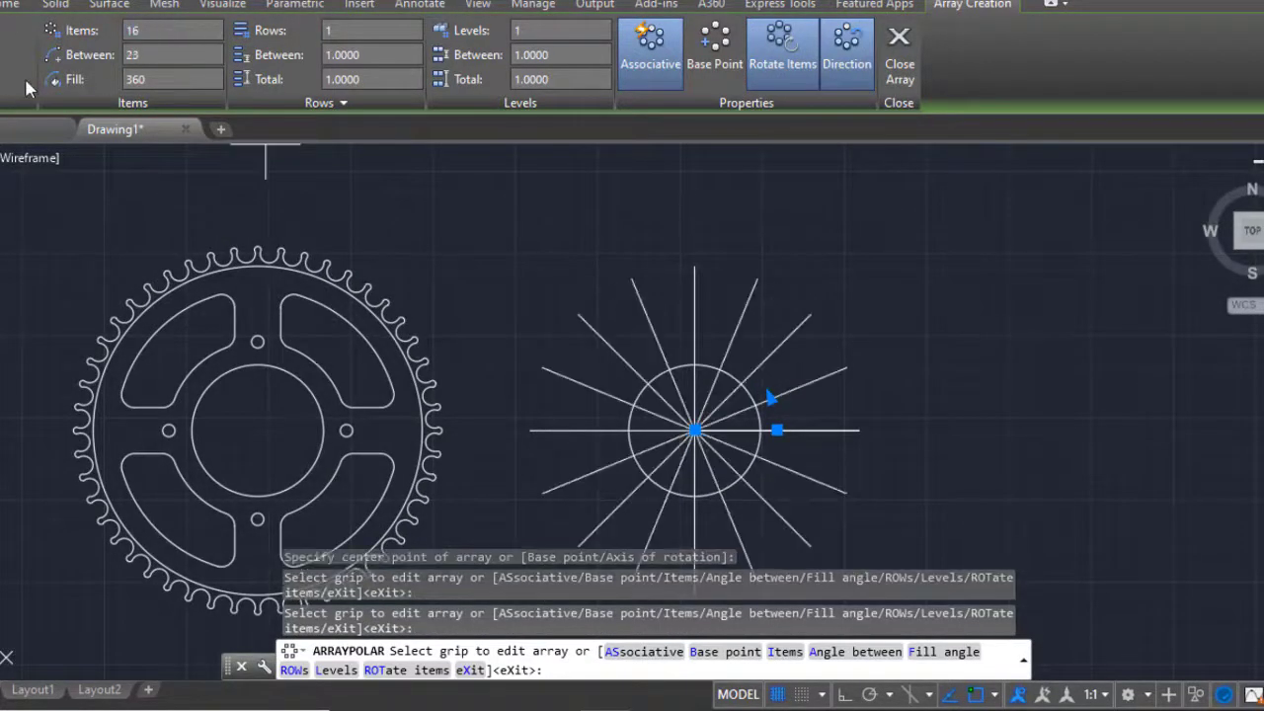
key("Return")
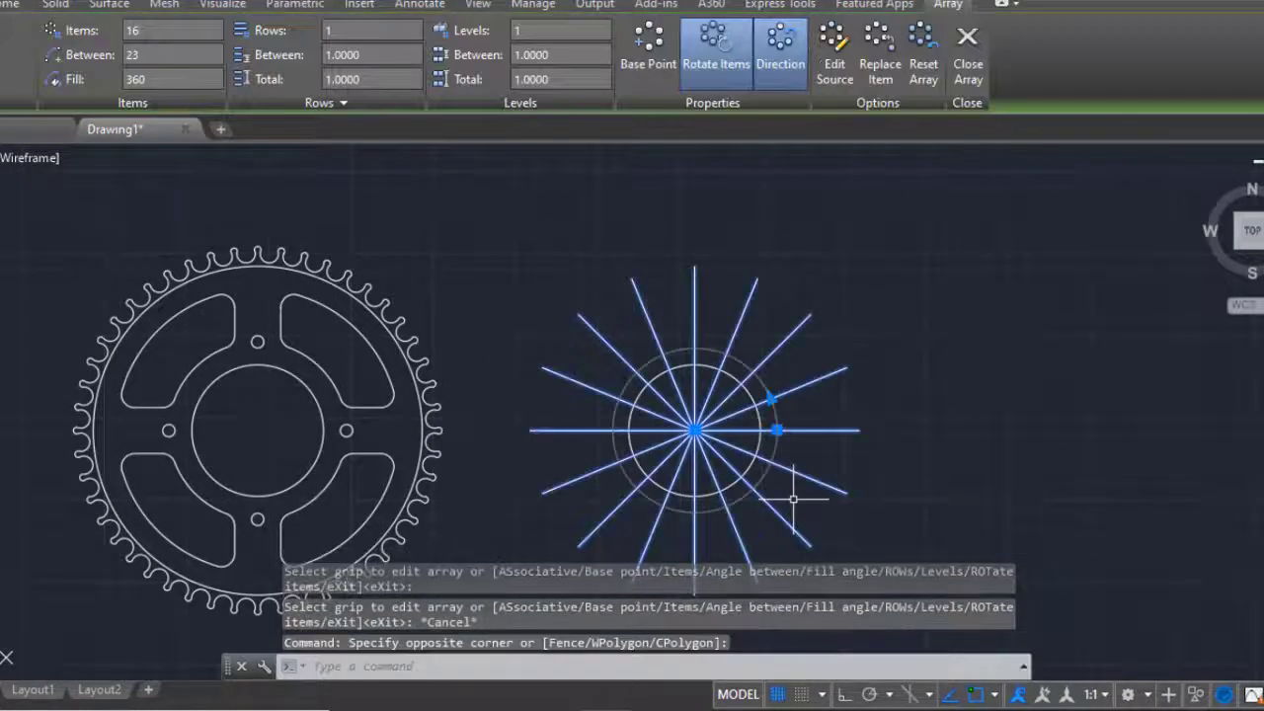
- Explode the radial array and erase its lines, then undo both
key("Escape")
type("ex")
key("Escape")
type("explode")
key("Return")
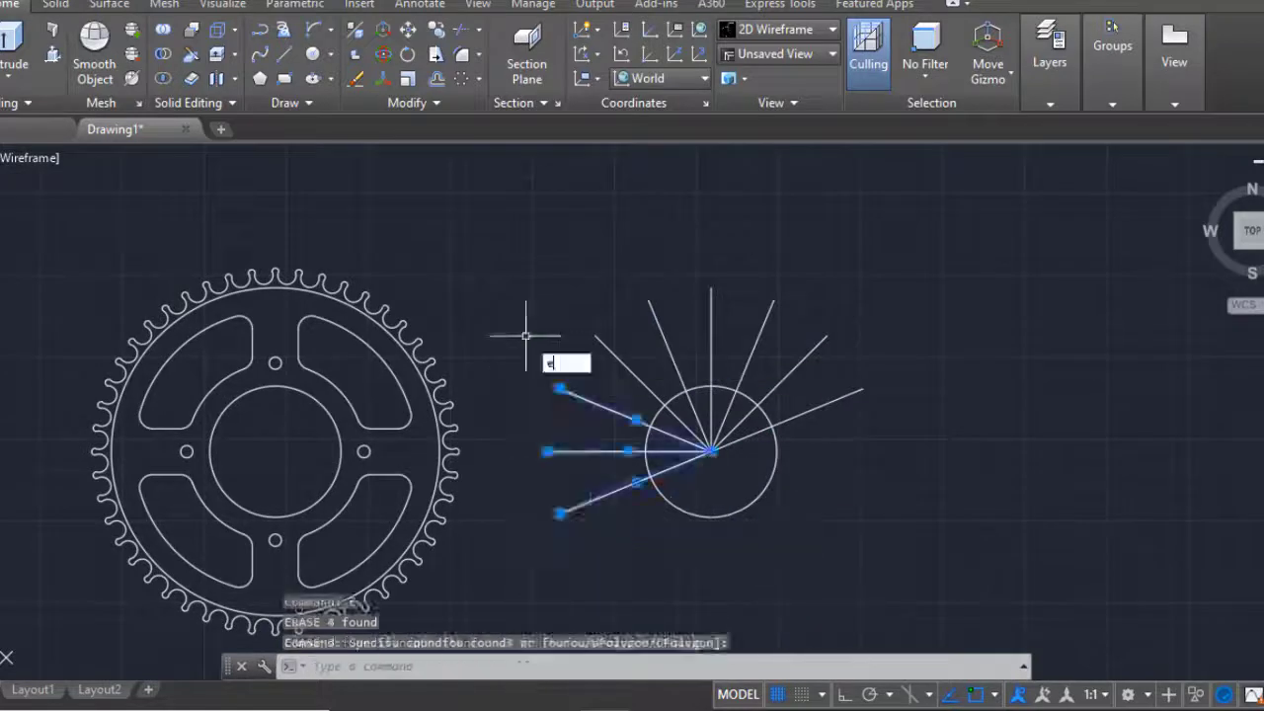
key("Return")
scroll(746, 359, "up", 4)
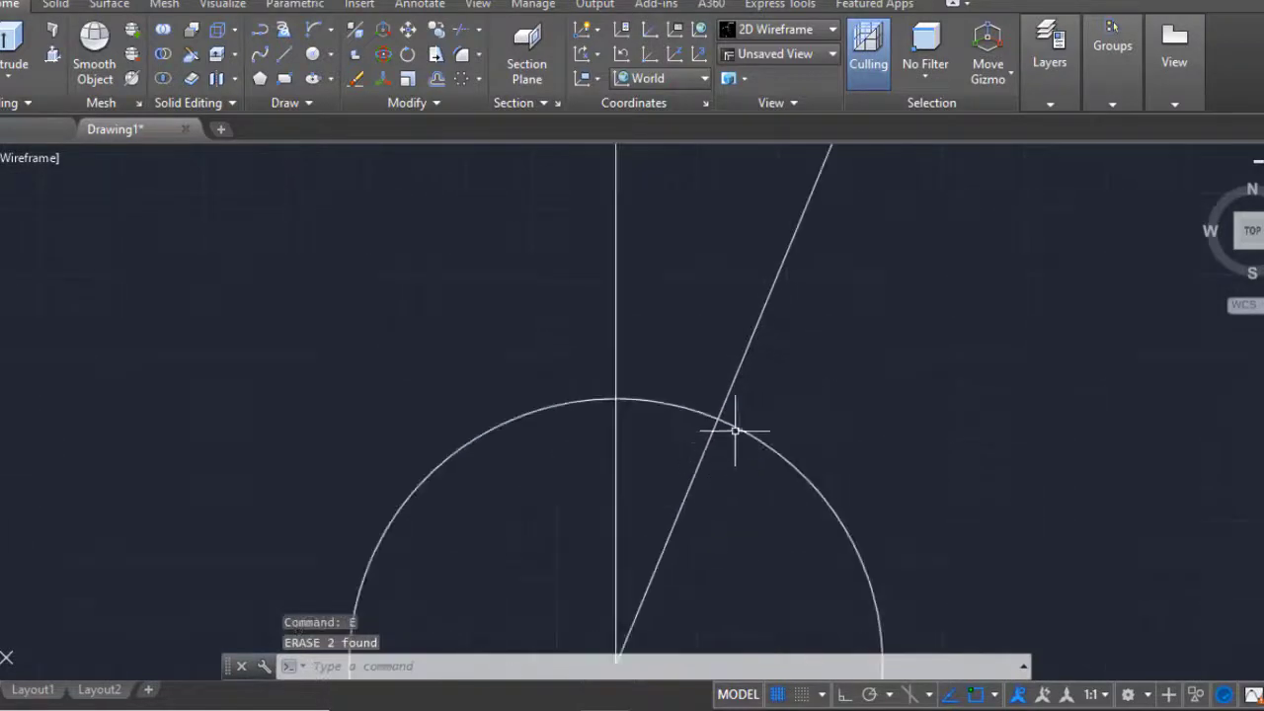
scroll(766, 406, "down", 4)
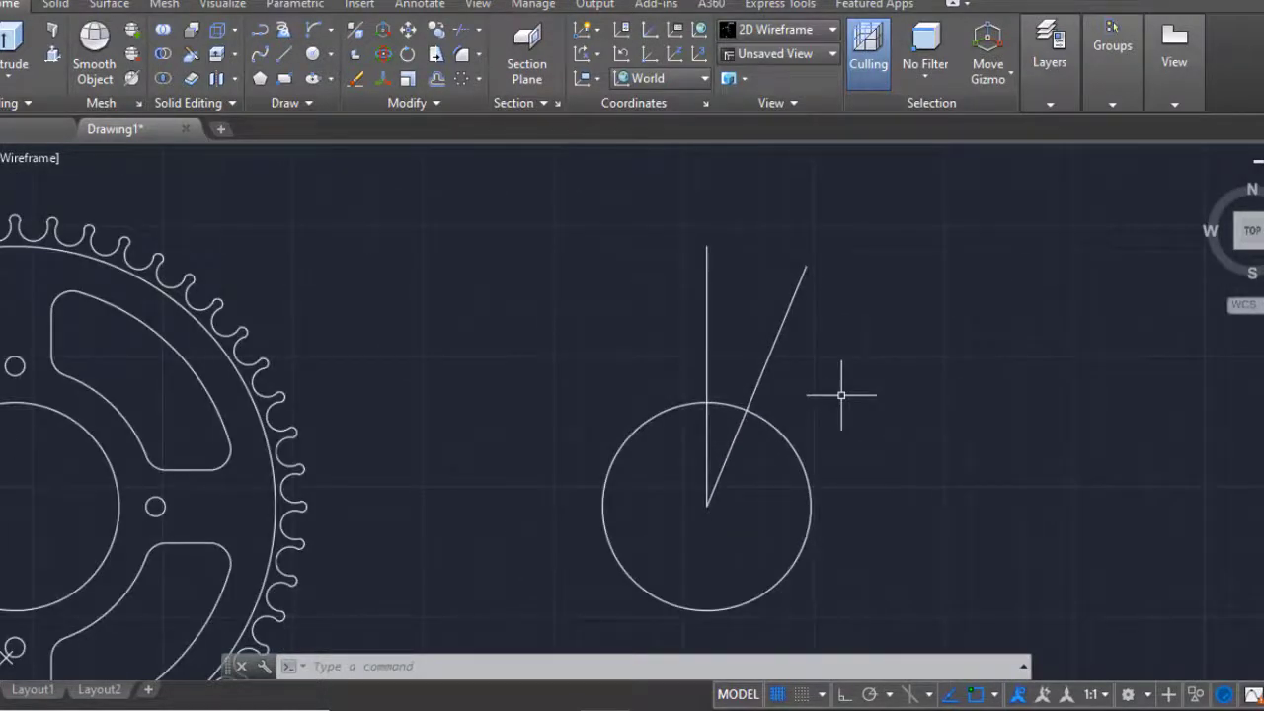
key("ctrl+z")
key("ctrl+z")
key("ctrl+z")
key("ctrl+z")
- Delete the radial line array, drop a stray line, and begin a DIST measurement
left_click(743, 228)
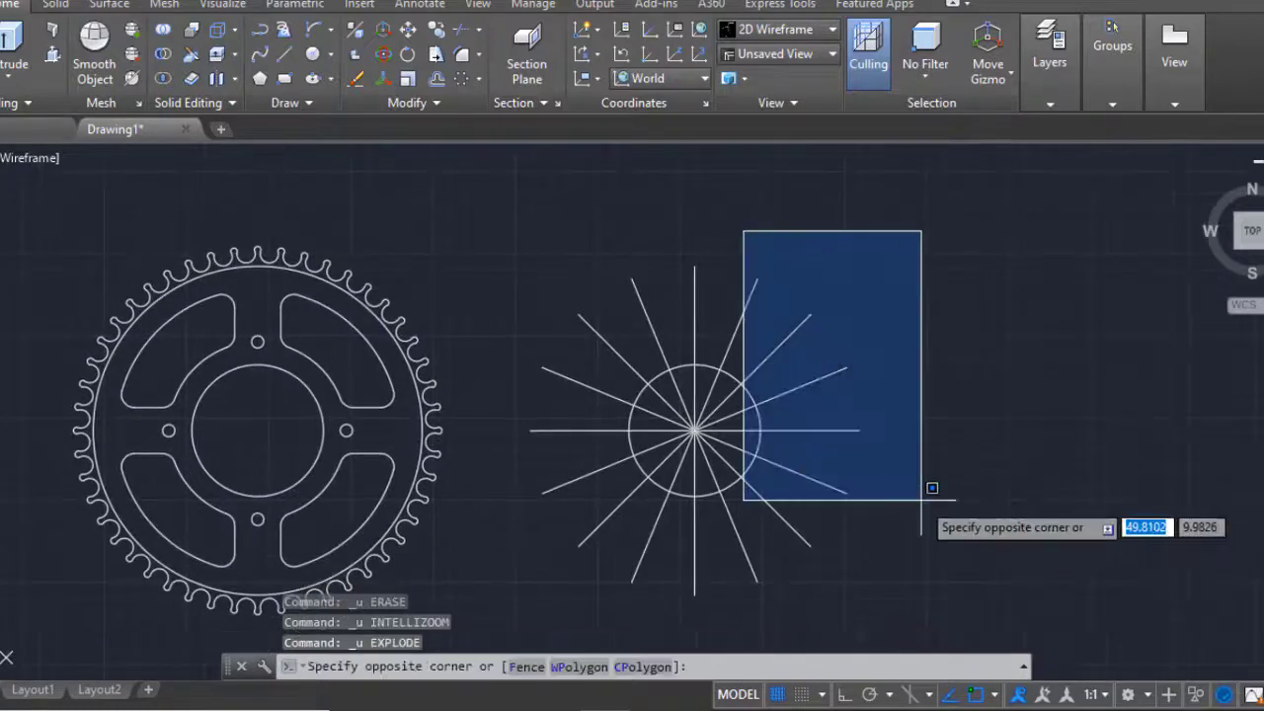
left_click(931, 485)
key("Delete")
type("l")
key("Return")
left_click(695, 430)
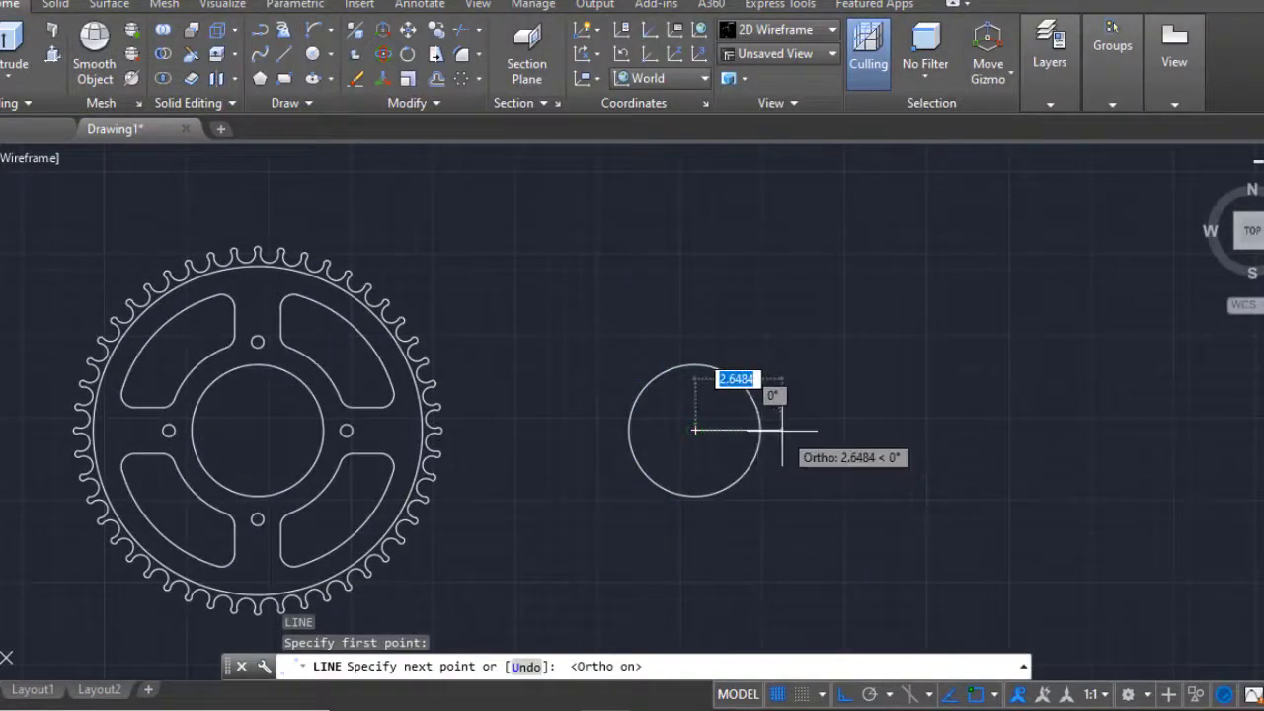
key("Escape")
scroll(442, 430, "up", 5)
type("dist")
key("Return")
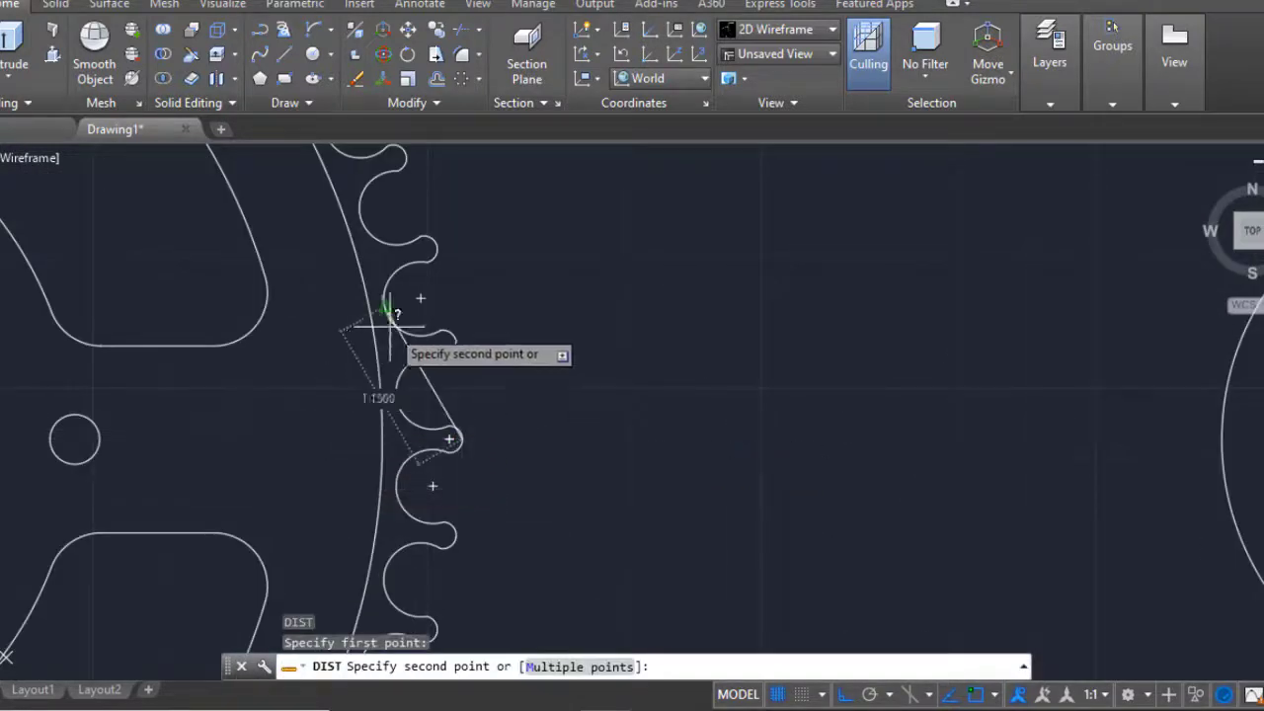
- Polar-array the line about the small circle's centre with 18 items
key("Escape")
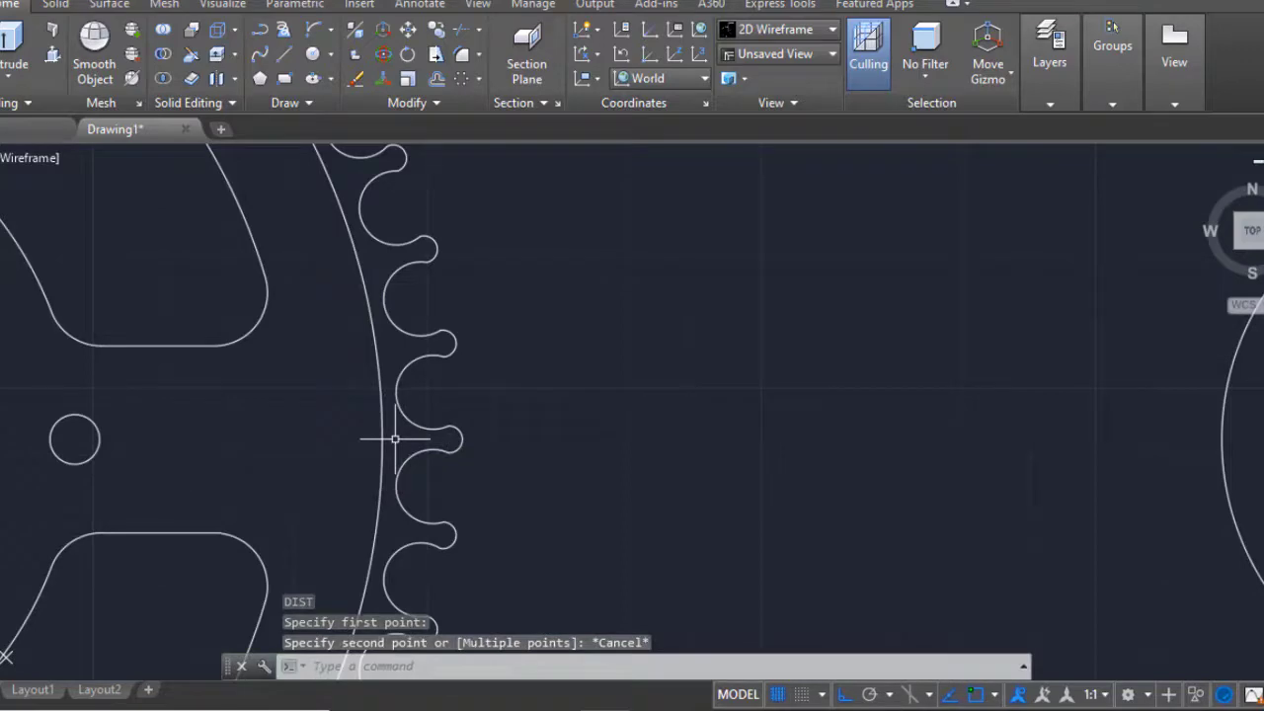
scroll(395, 438, "down", 5)
scroll(931, 516, "up", 4)
type("arraypolar")
key("Return")
left_click(776, 437)
left_click(695, 437)
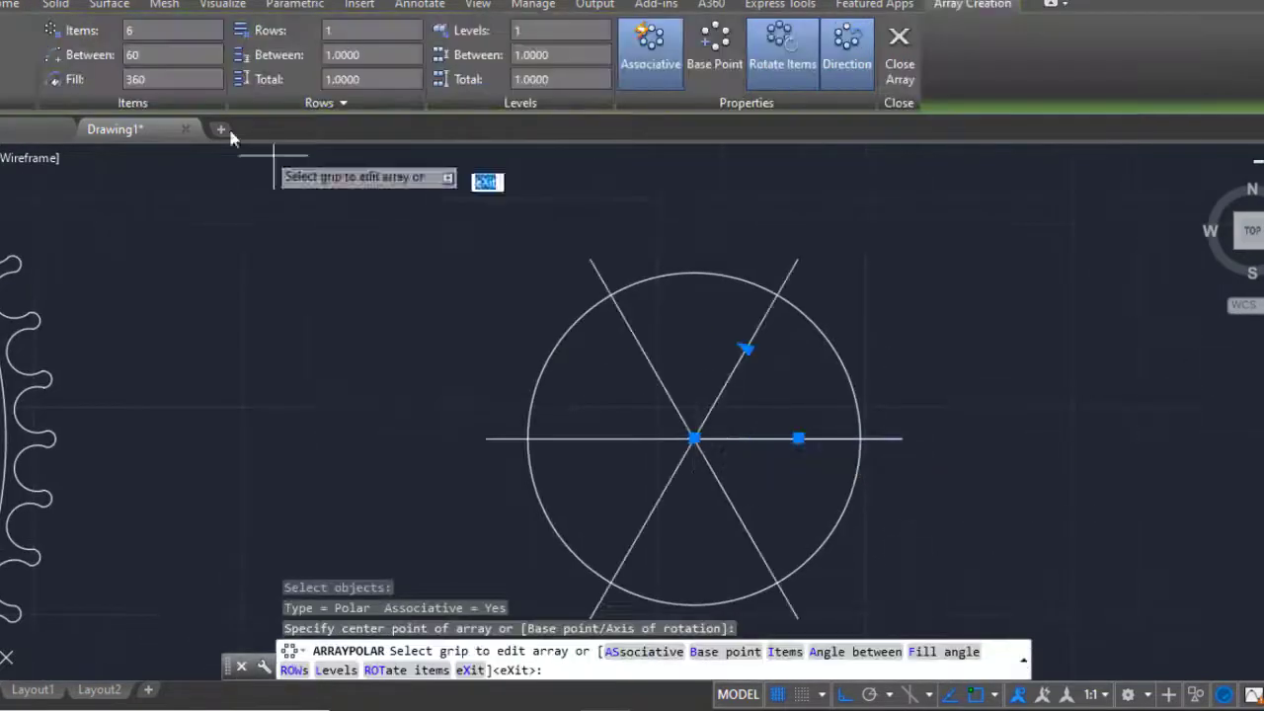
type("16")
key("Return")
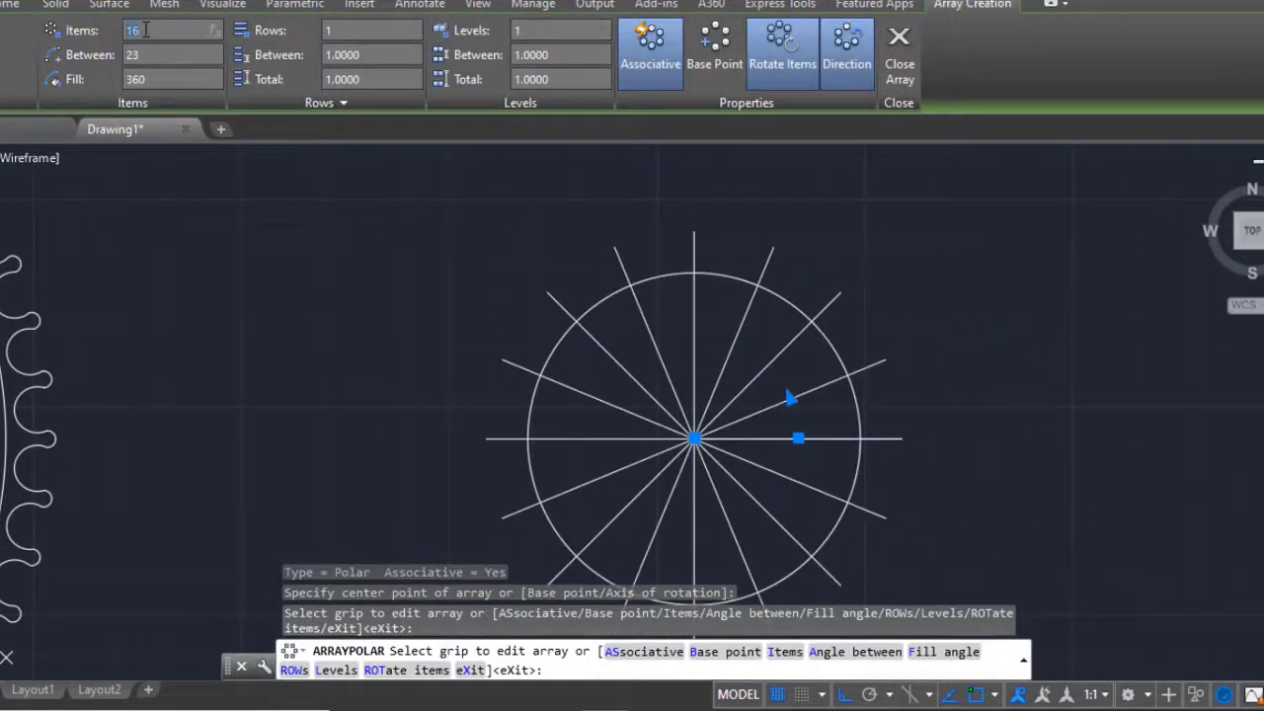
type("18")
key("Return")
scroll(682, 233, "up", 5)
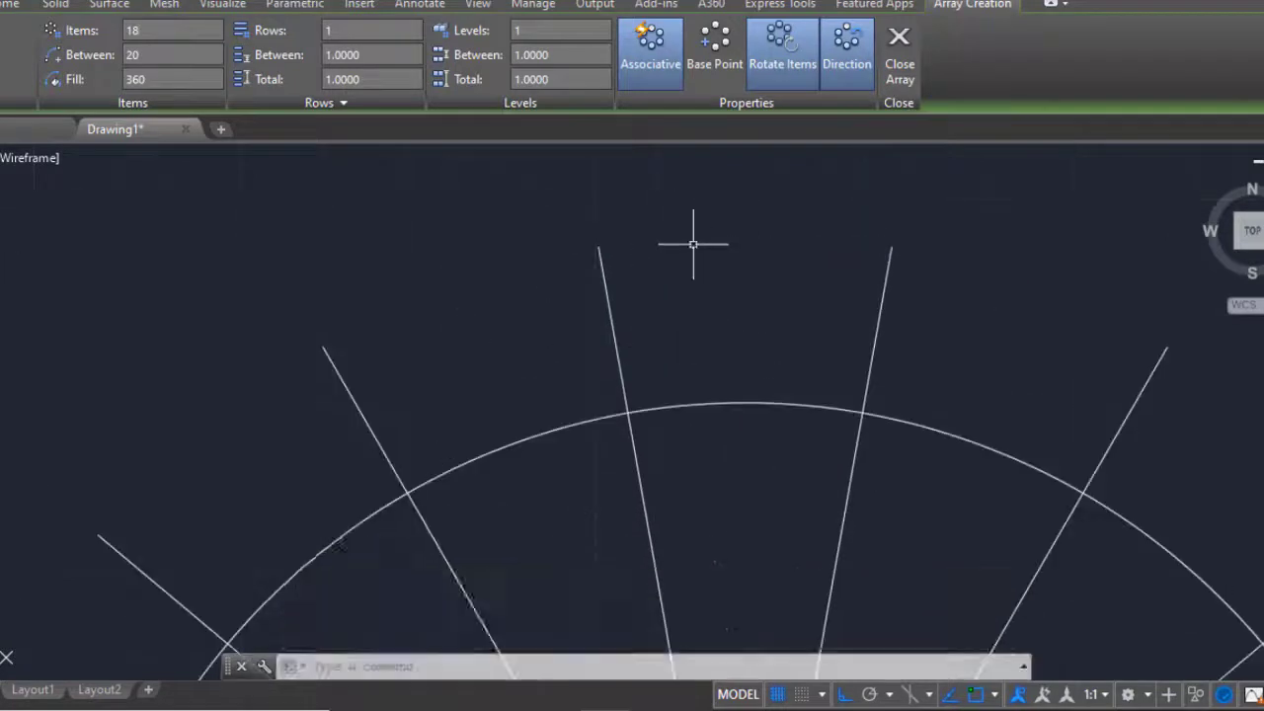
- Explode the 18-line radial array into separate lines
type("explode")
key("Return")
left_click(880, 329)
- Draw a small circle on a radial line's top end and copy it to the neighbouring line's end
key("Return")
type("circle or [3P 2P Ttr (tan tan radius)]:")
key("Return")
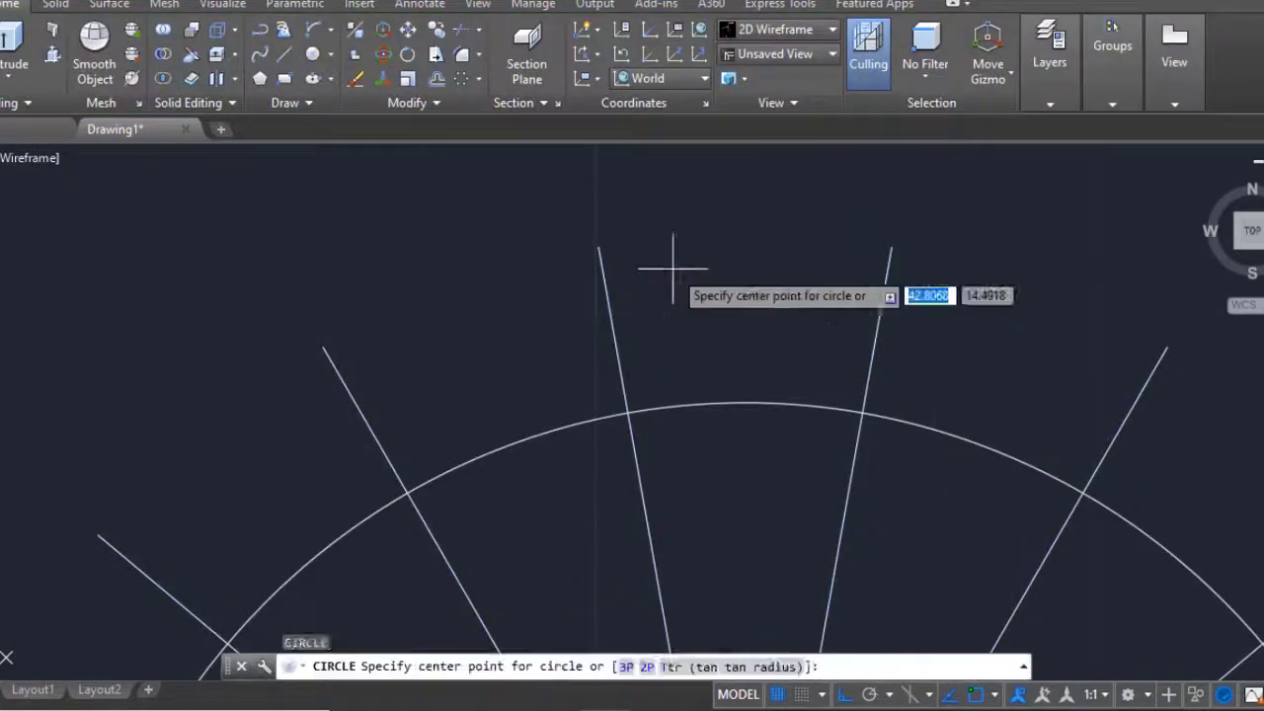
left_click(599, 248)
key("Return")
type("co")
key("Return")
left_click(632, 251)
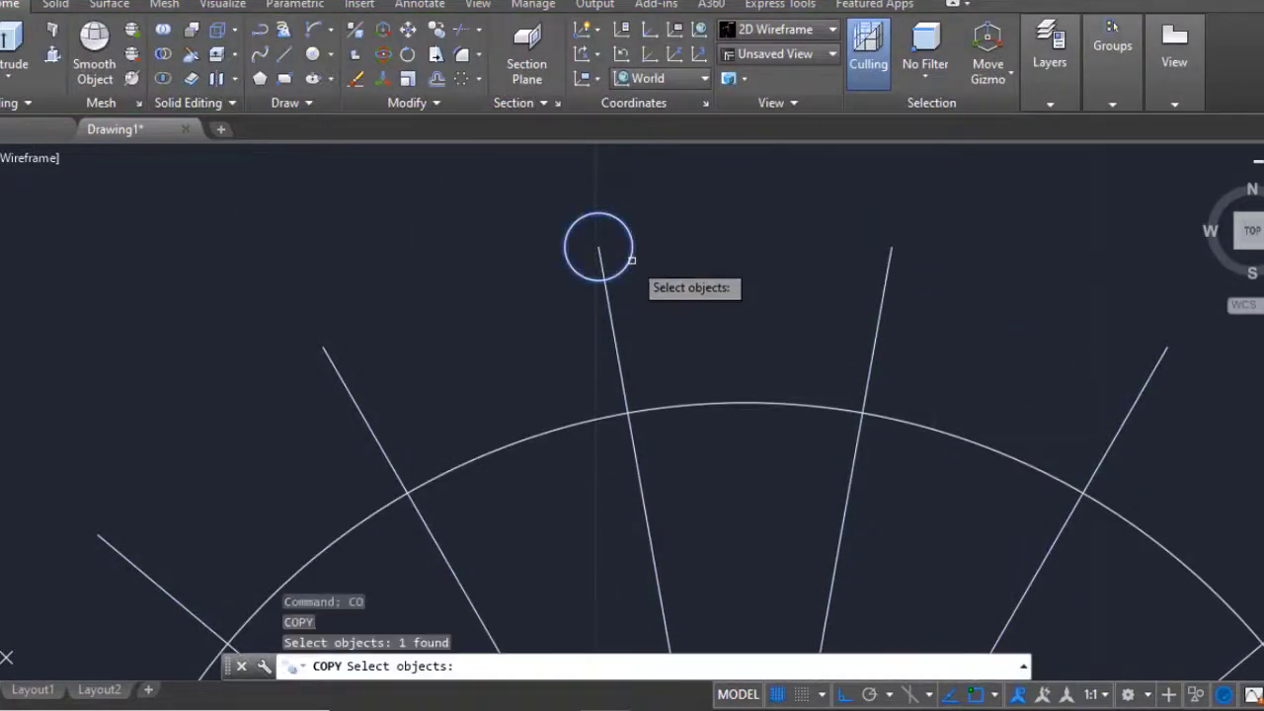
- Draw an arc between the two circle centres, bowing downward between them
key("Return")
left_click(599, 248)
left_click(891, 246)
key("Escape")
type("l")
key("Return")
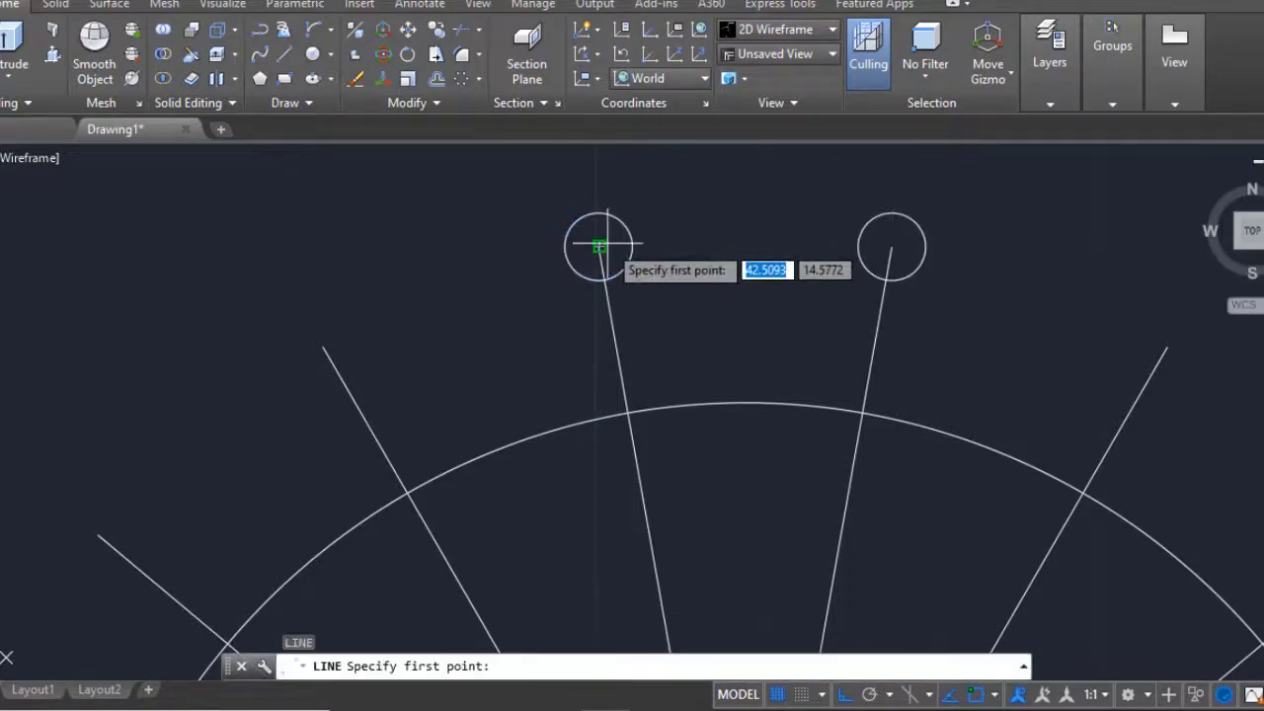
key("Escape")
left_click(312, 30)
left_click(598, 248)
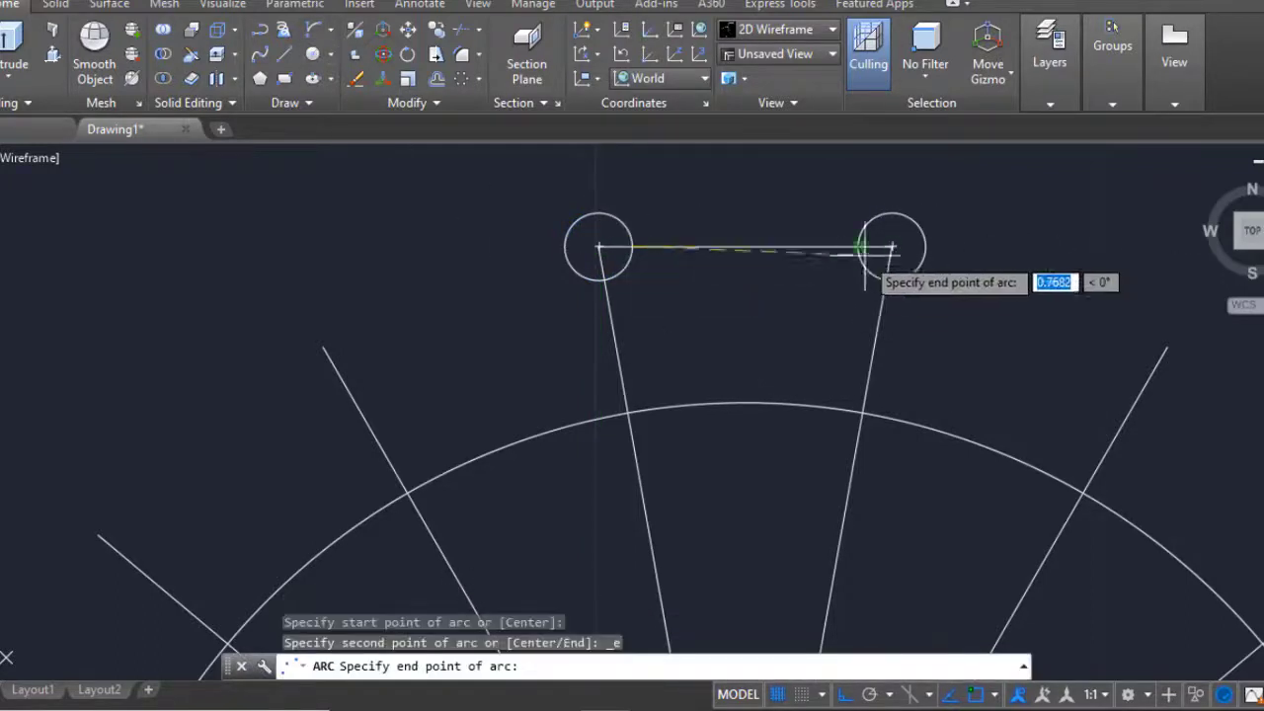
left_click(891, 247)
scroll(889, 251, "down", 4)
key("F8")
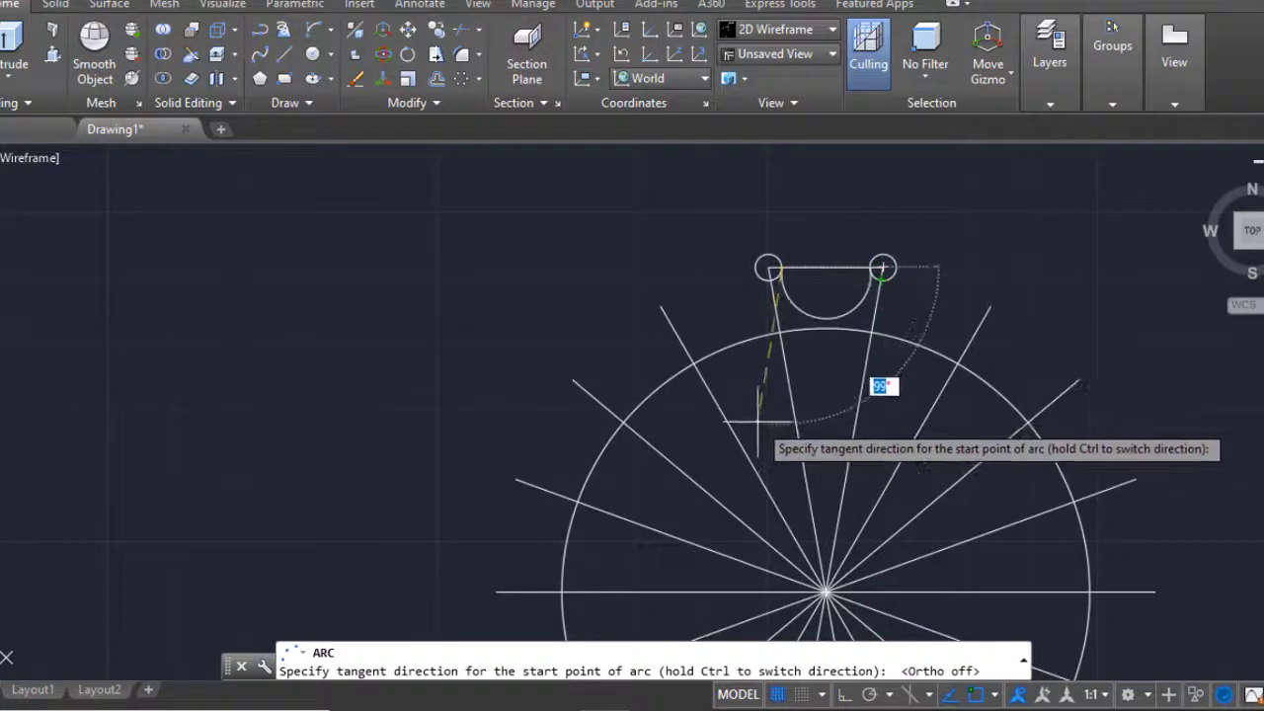
left_click(753, 415)
scroll(830, 264, "up", 5)
- Extend the slanted lines into the circles and trim the outer circle parts into a rounded tooth
type("tr")
key("Return")
key("Return")
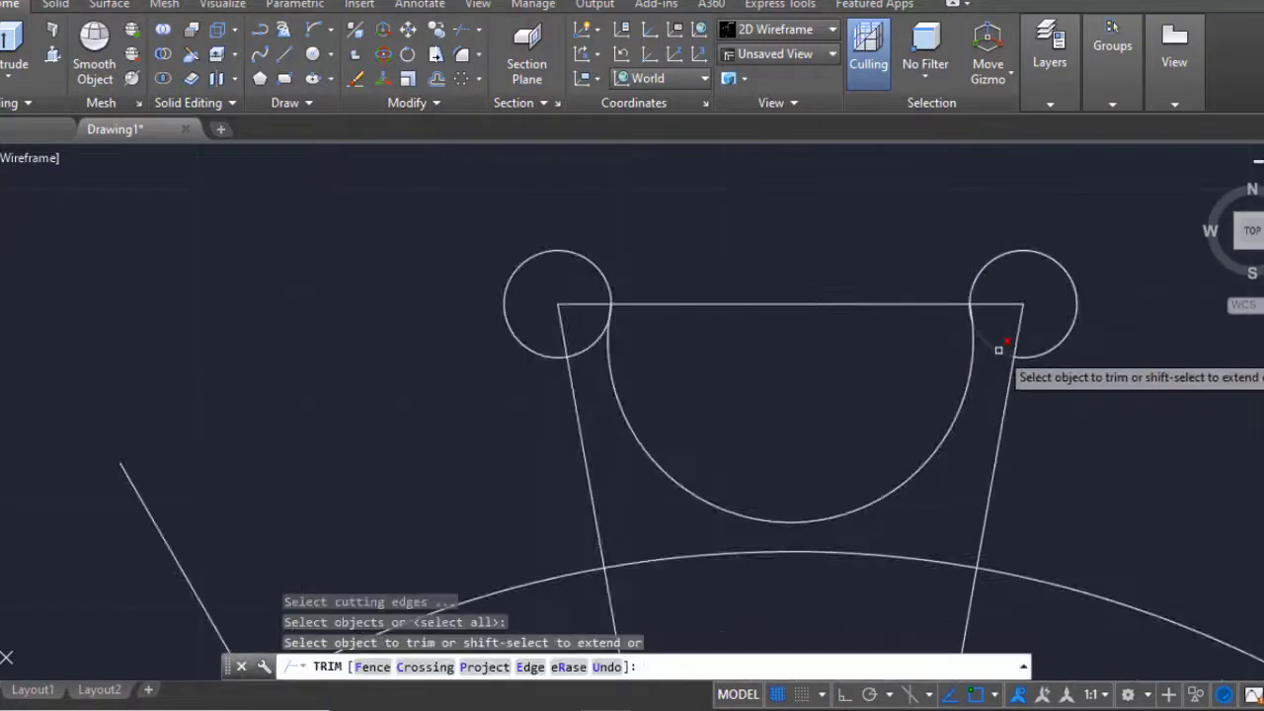
scroll(965, 271, "up", 5)
scroll(345, 410, "down", 4)
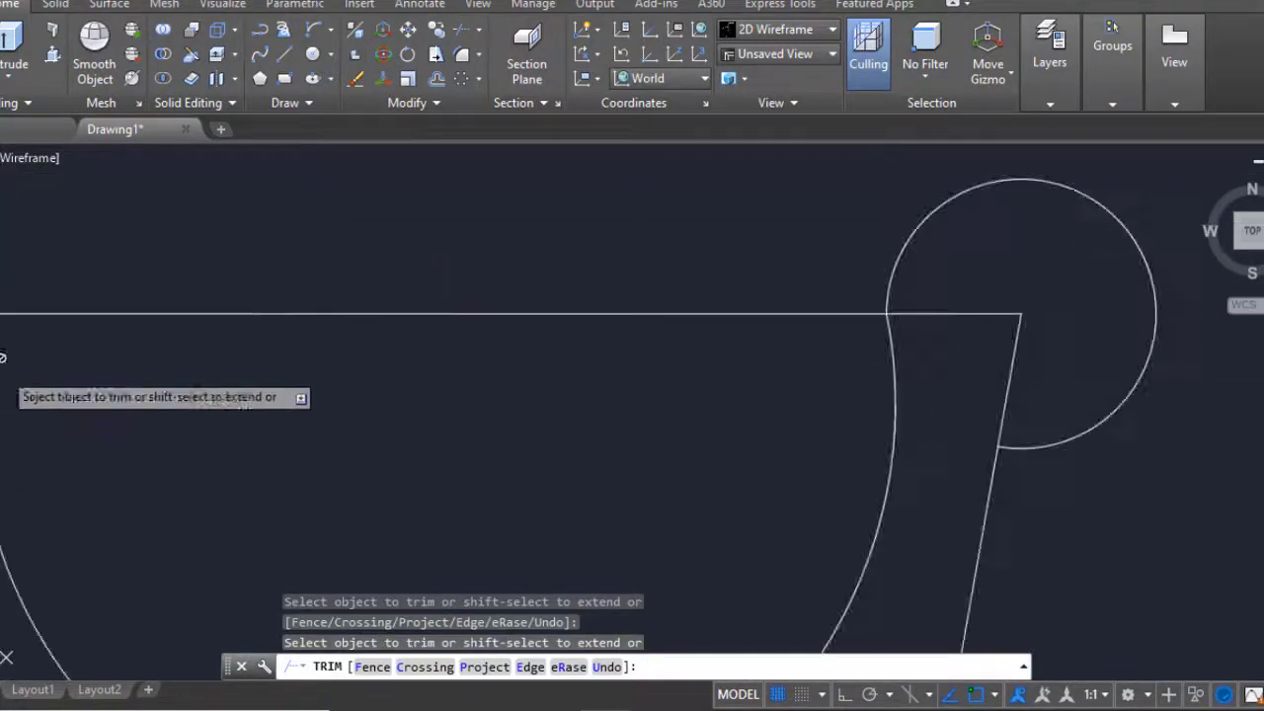
scroll(333, 336, "down", 4)
key("Escape")
type("ex")
key("Return")
key("Return")
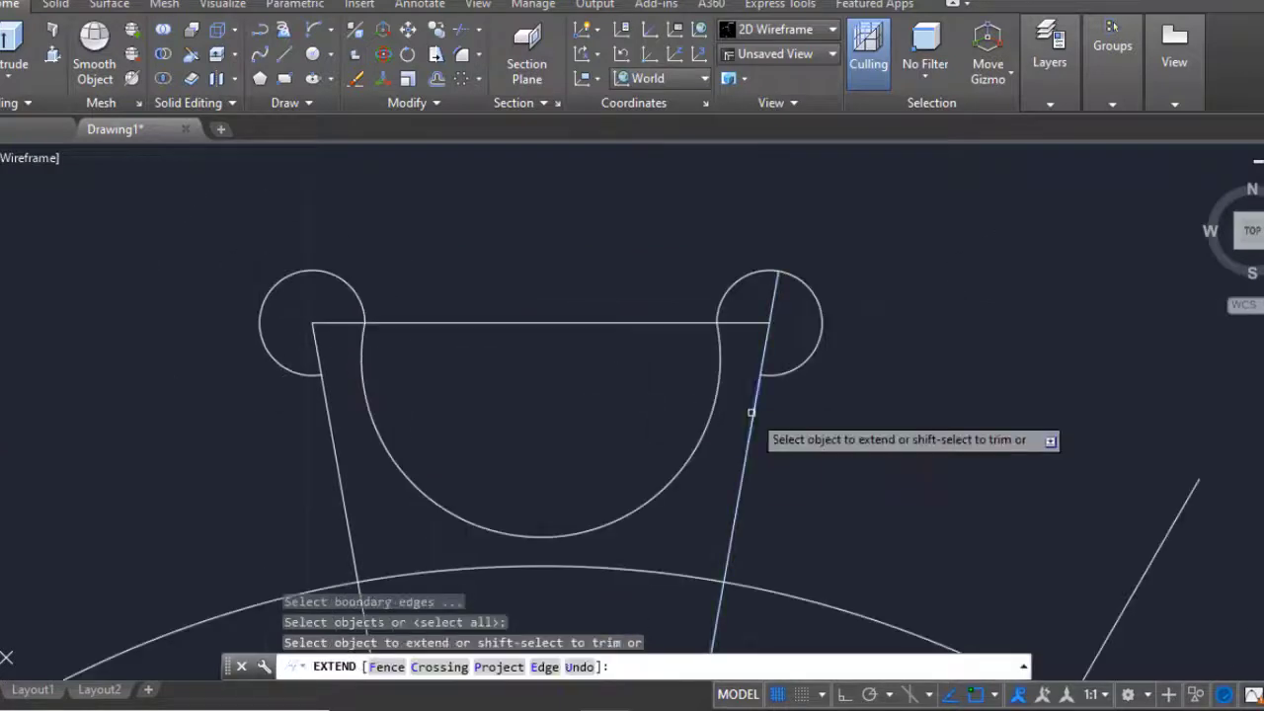
mouse_move(297, 382)
left_mouse_down()
mouse_move(333, 405)
mouse_move(276, 296)
left_mouse_up()
key("Escape")
key("Return")
key("Return")
left_click_drag(903, 438, 812, 297)
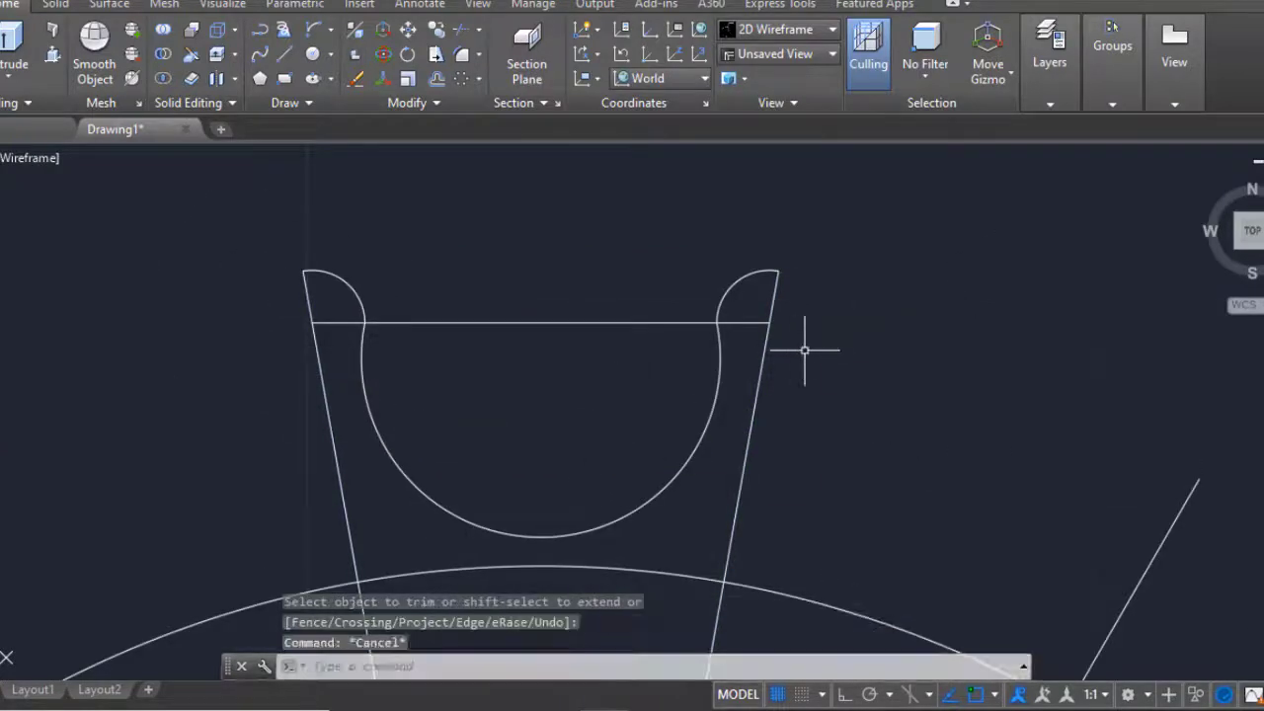
- Erase the top horizontal line and the radial guide lines
left_click(601, 325)
key("e")
key("Return")
scroll(602, 325, "down", 2)
scroll(748, 451, "down", 3)
left_click_drag(861, 523, 643, 395)
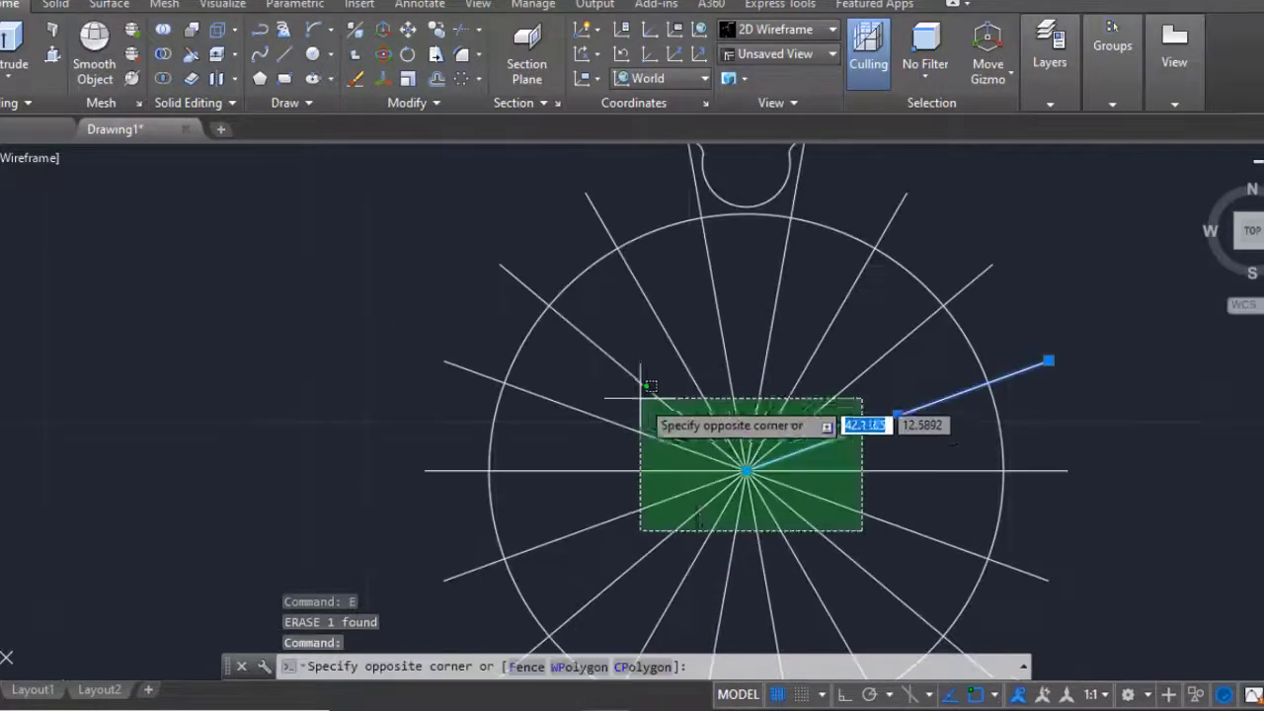
key("Delete")
scroll(643, 382, "down", 3)
- Polar-array the tooth outline with 18 items around the small circle's centre
type("arraypolar")
key("Return")
left_click_drag(550, 196, 709, 328)
key("Return")
left_click(680, 416)
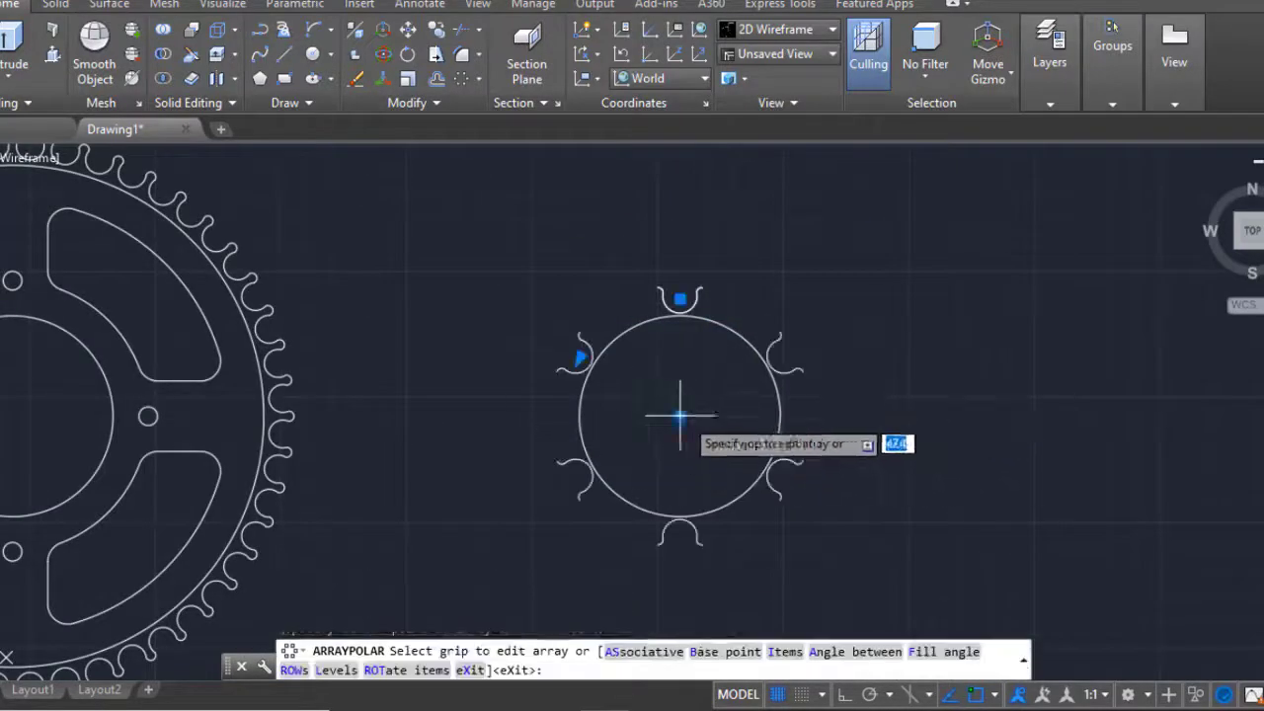
type("18")
key("Return")
key("Return")
scroll(962, 401, "down", 3)
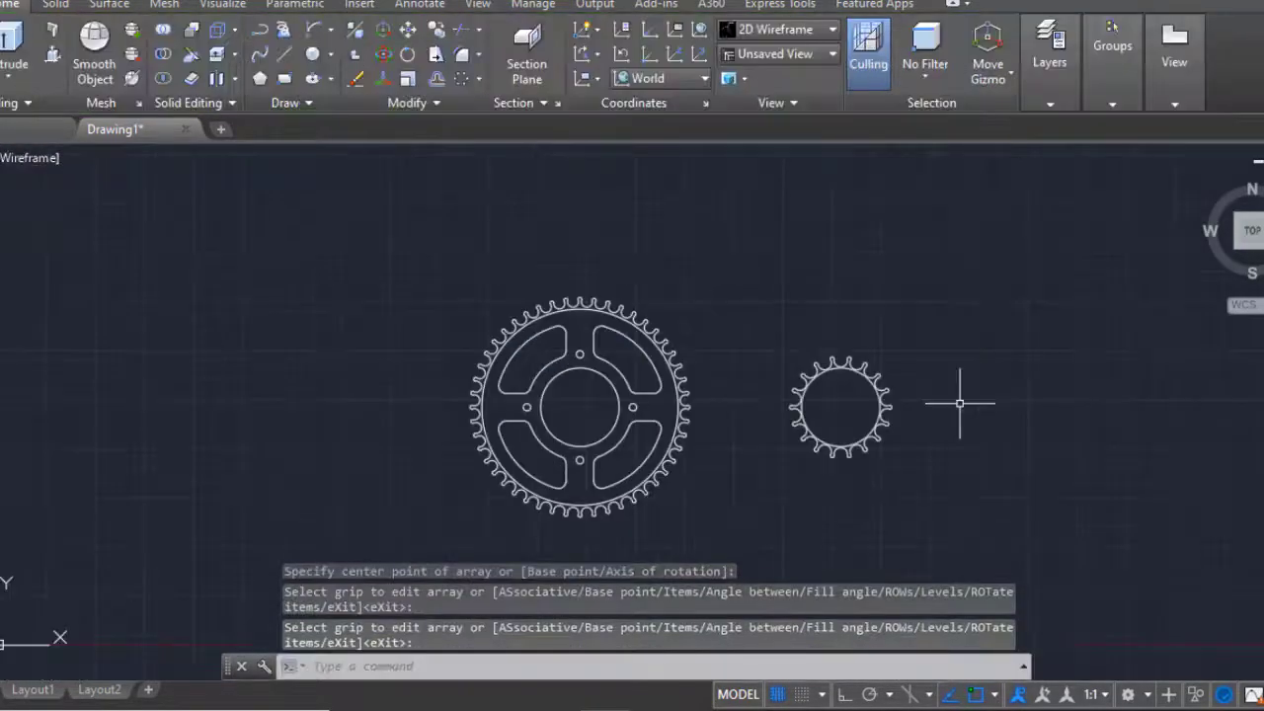
scroll(810, 387, "up", 5)
- Draw a guide line out to the small sprocket circle's right edge
scroll(746, 349, "up", 1)
type("l")
key("Return")
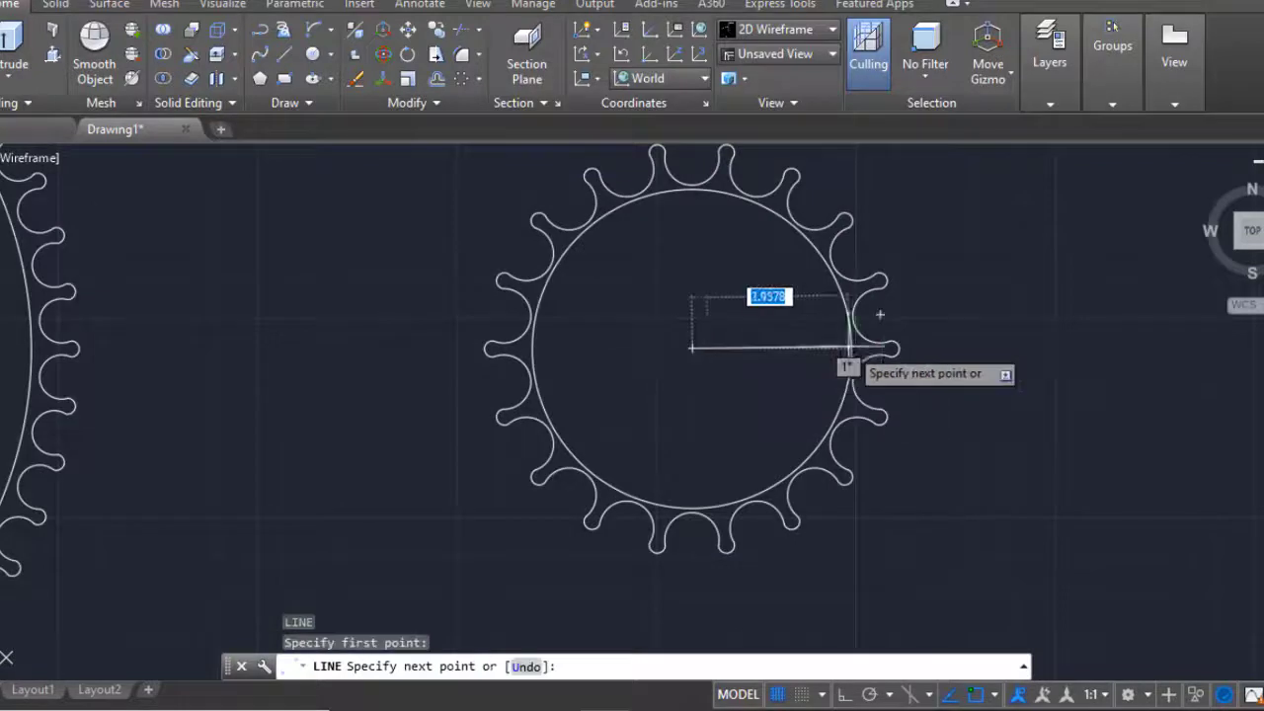
left_click(818, 348)
key("Return")
key("Return")
key("Escape")
left_click(463, 79)
left_click(738, 347)
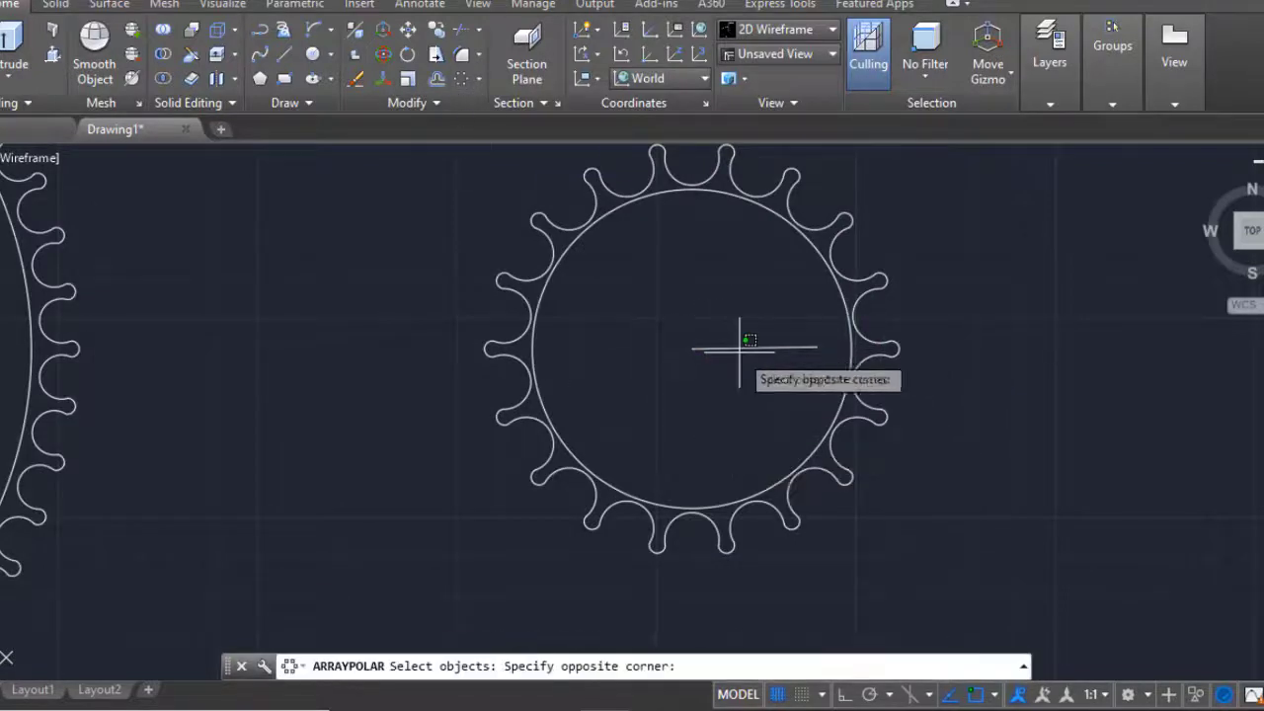
left_click(711, 356)
key("Return")
left_click(692, 348)
key("Escape")
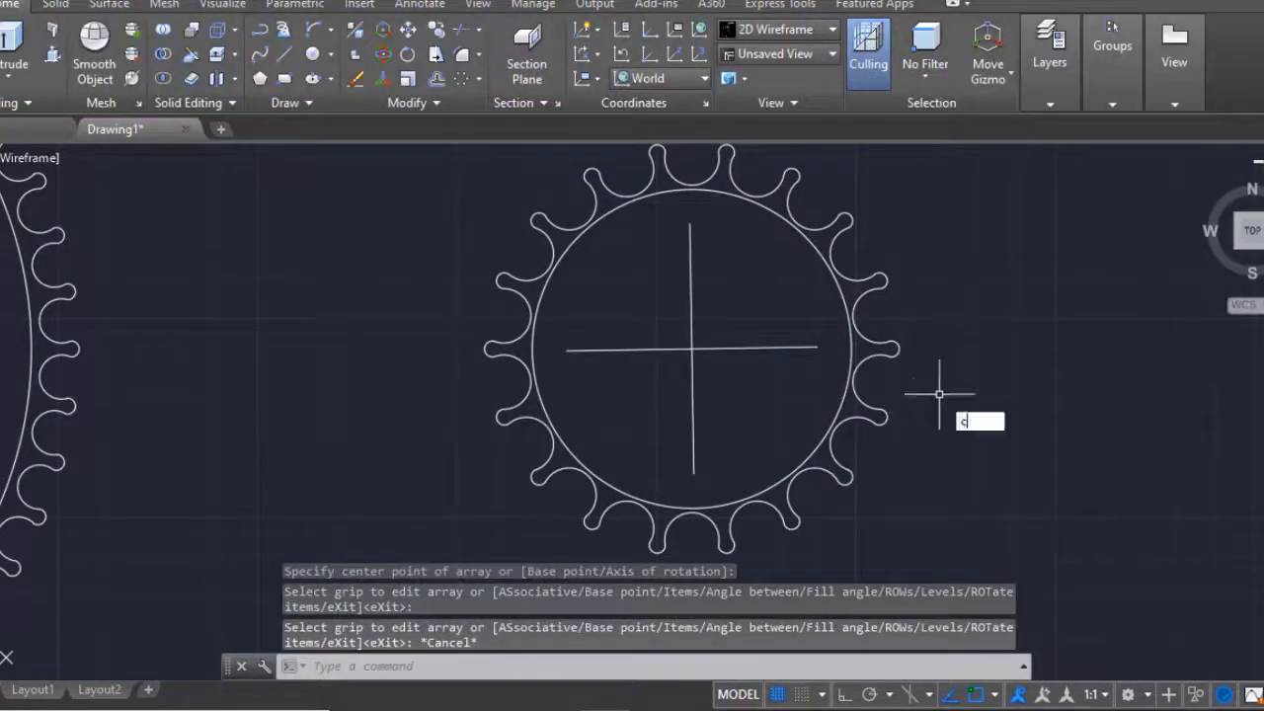
- Draw a small bolt-hole circle and copy it to four positions around the centre
key("Return")
left_click(755, 348)
left_click(760, 362)
type("co")
left_click(755, 336)
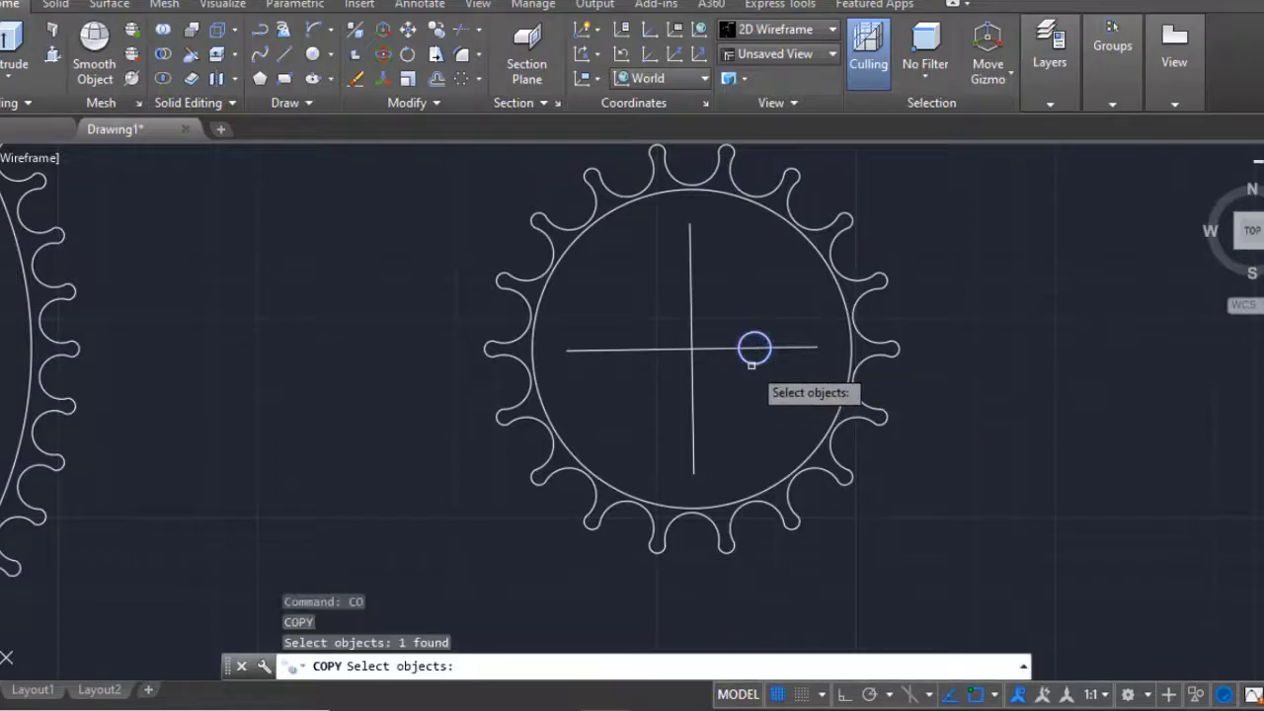
left_click(755, 347)
left_click(692, 287)
left_click(629, 350)
left_click(695, 411)
key("Escape")
- Erase the small sprocket's centre cross lines
left_click_drag(810, 326, 780, 370)
key("e")
key("Return")
scroll(711, 434, "down", 3)
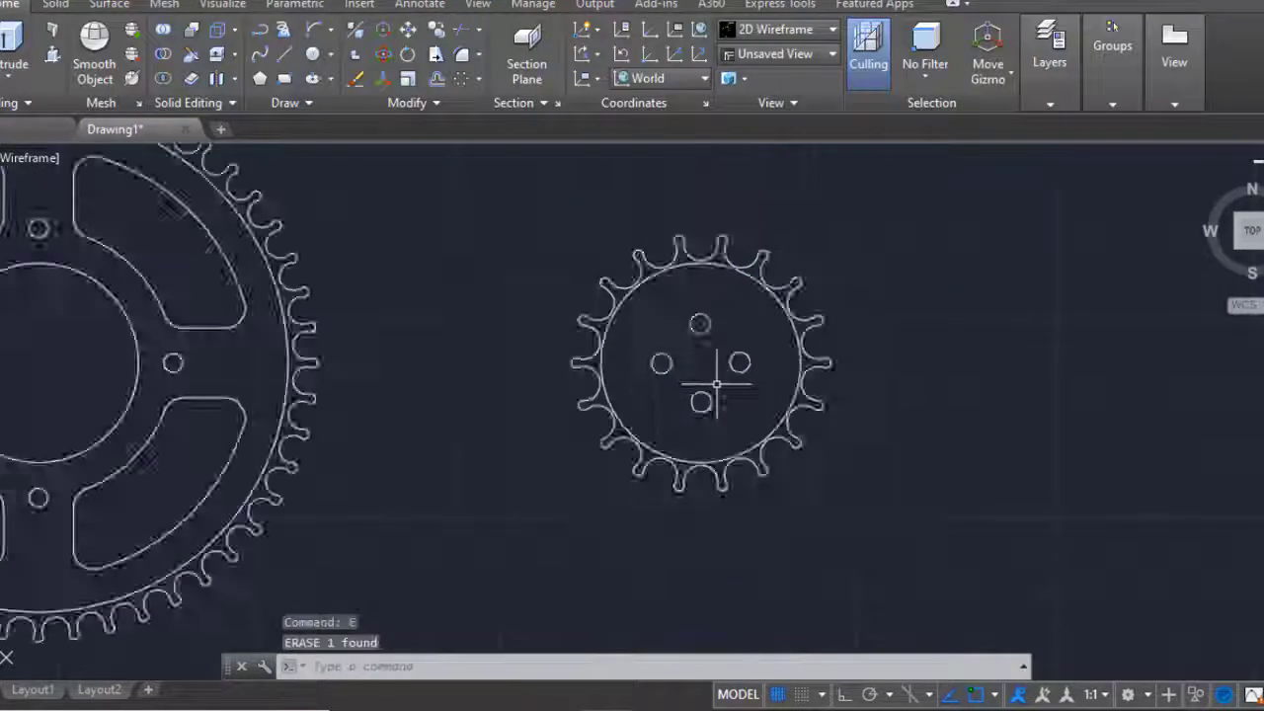
scroll(998, 418, "up", 3)
- Offset the sprocket's inner circle inward and erase the original circle
type("o")
key("Return")
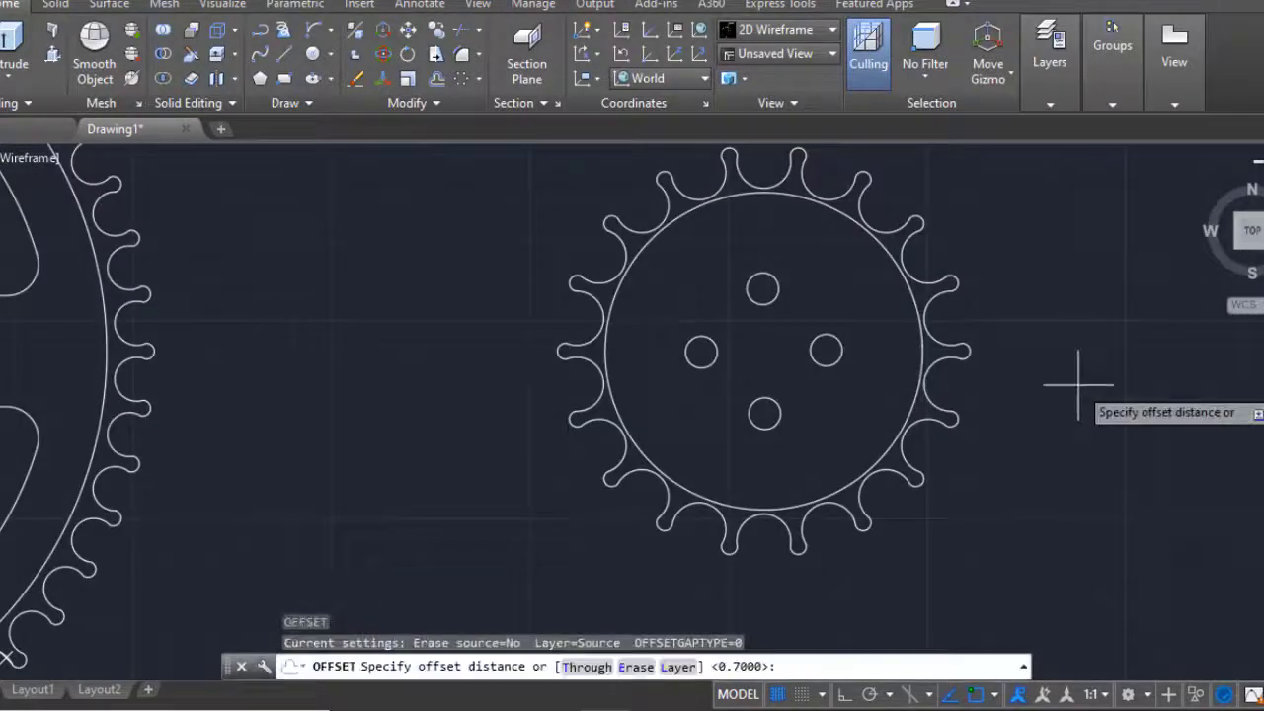
left_click(915, 395)
left_click(902, 367)
key("Return")
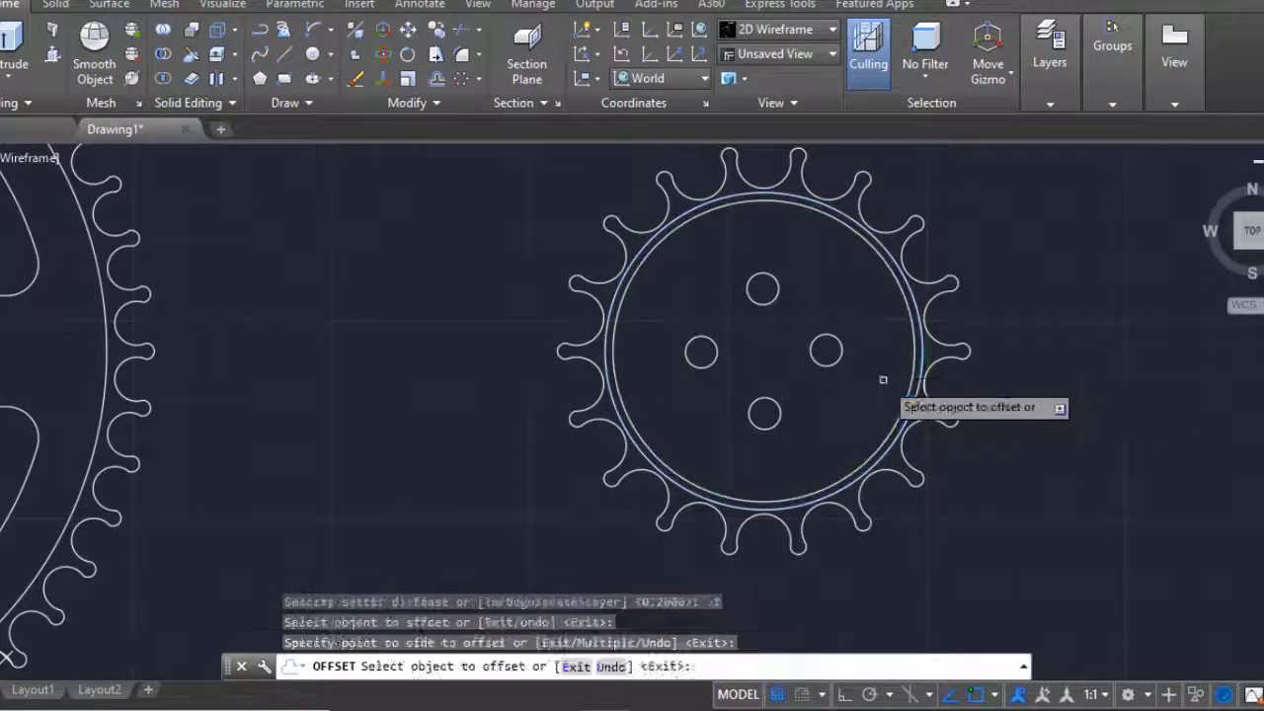
left_click(883, 376)
type("e")
key("Return")
scroll(772, 380, "down", 5)
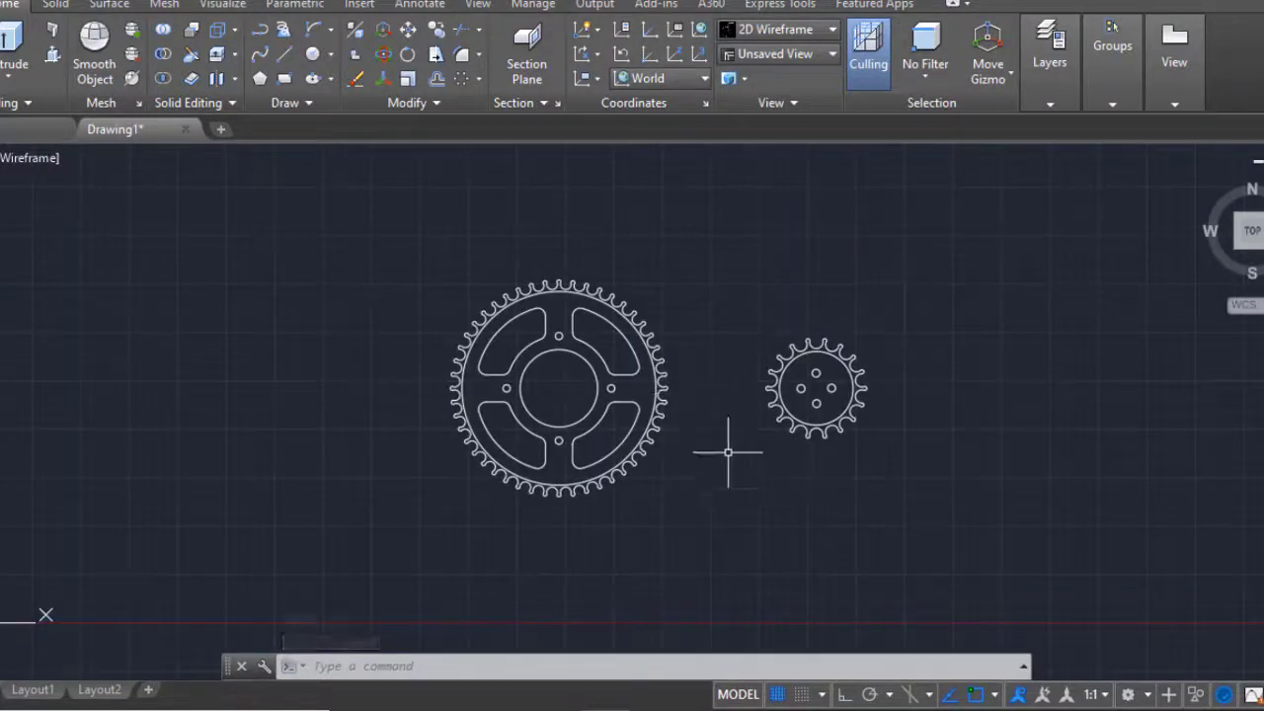
scroll(833, 428, "up", 2)
scroll(838, 445, "up", 2)
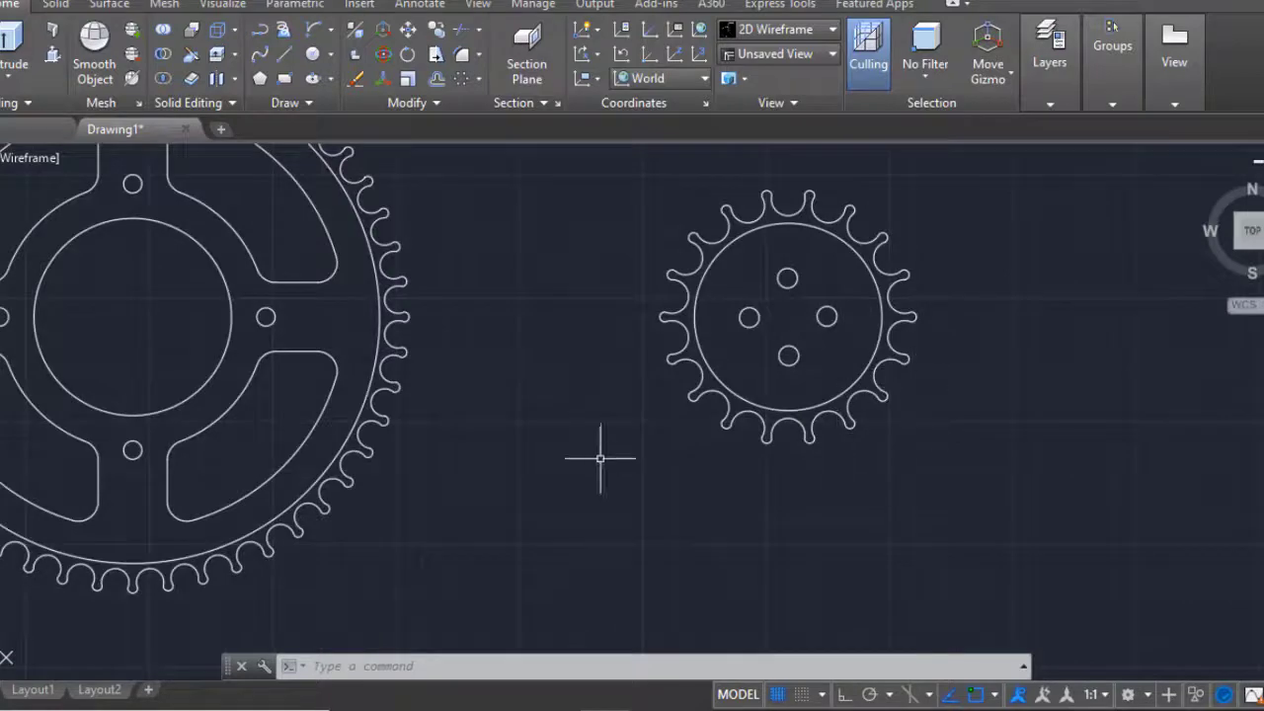
scroll(632, 476, "down", 2)
- Orbit the model into a tilted 3D view of both sprockets
mouse_move(593, 512)
middle_mouse_down("shift")
mouse_move(685, 361)
mouse_move(834, 440)
middle_mouse_up("shift")
left_click(840, 443)
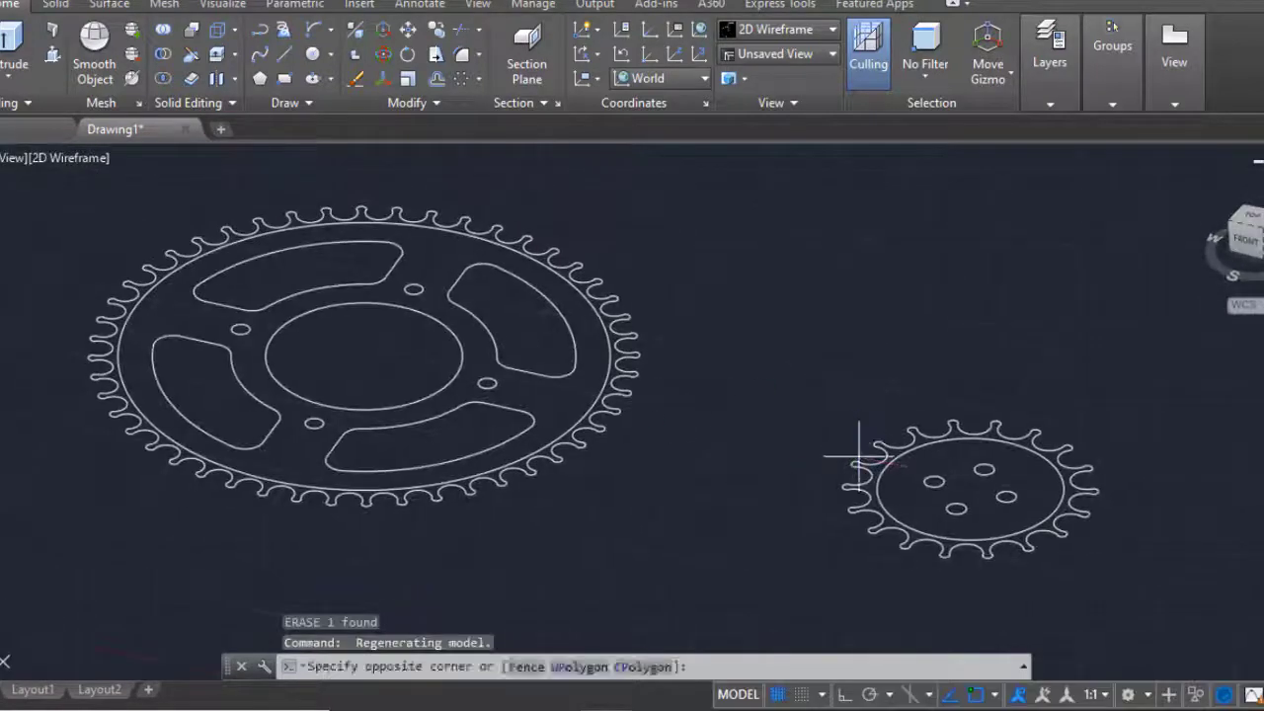
key("Escape")
type("EXT")
key("Return")
left_click(855, 462)
key("Escape")
- Explode the sprockets and join the large sprocket's pieces into polylines
type("JOIN")
key("Return")
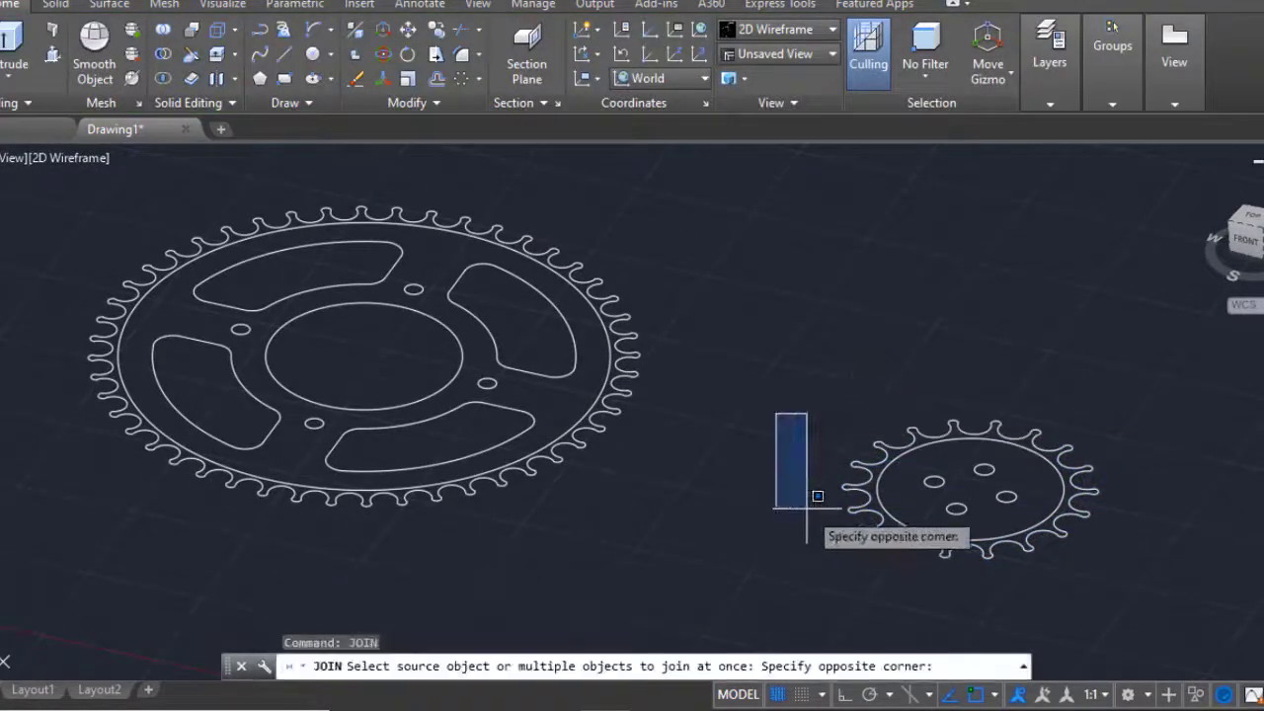
left_click_drag(777, 418, 834, 523)
left_click(865, 491)
key("Escape")
type("EX")
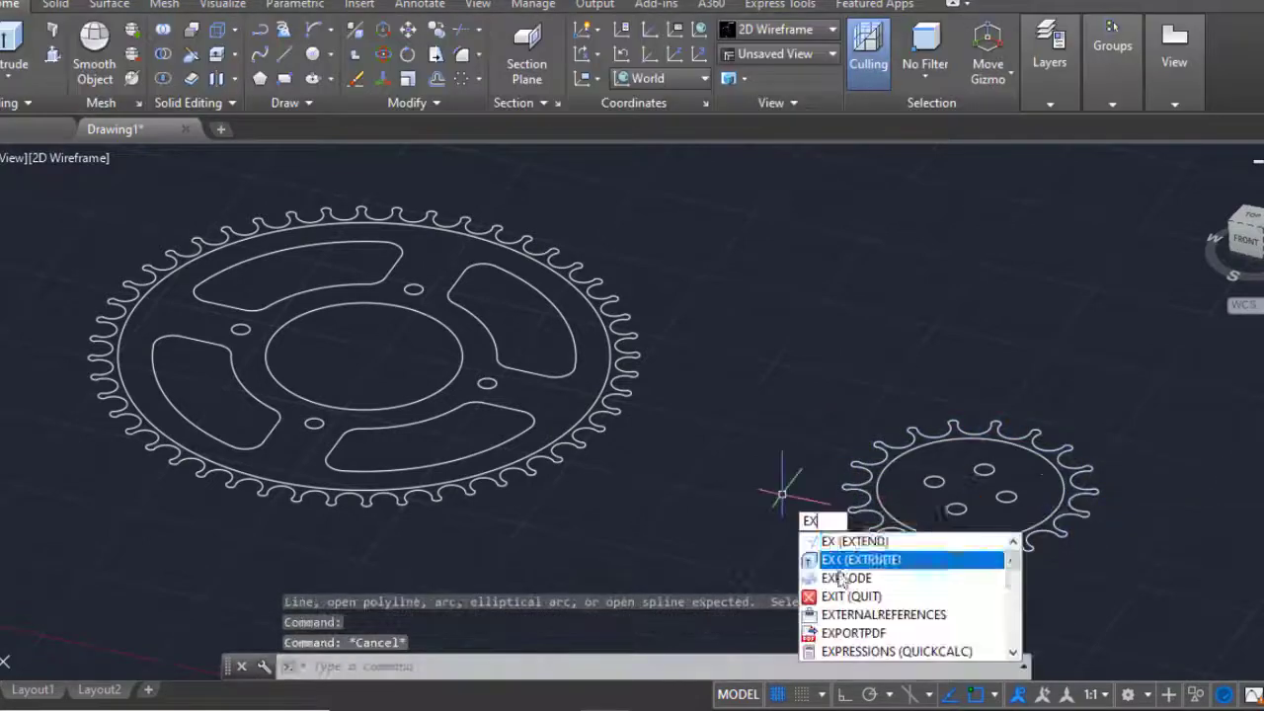
type("PLODE")
key("Return")
left_click(630, 415)
left_click_drag(28, 161, 592, 395)
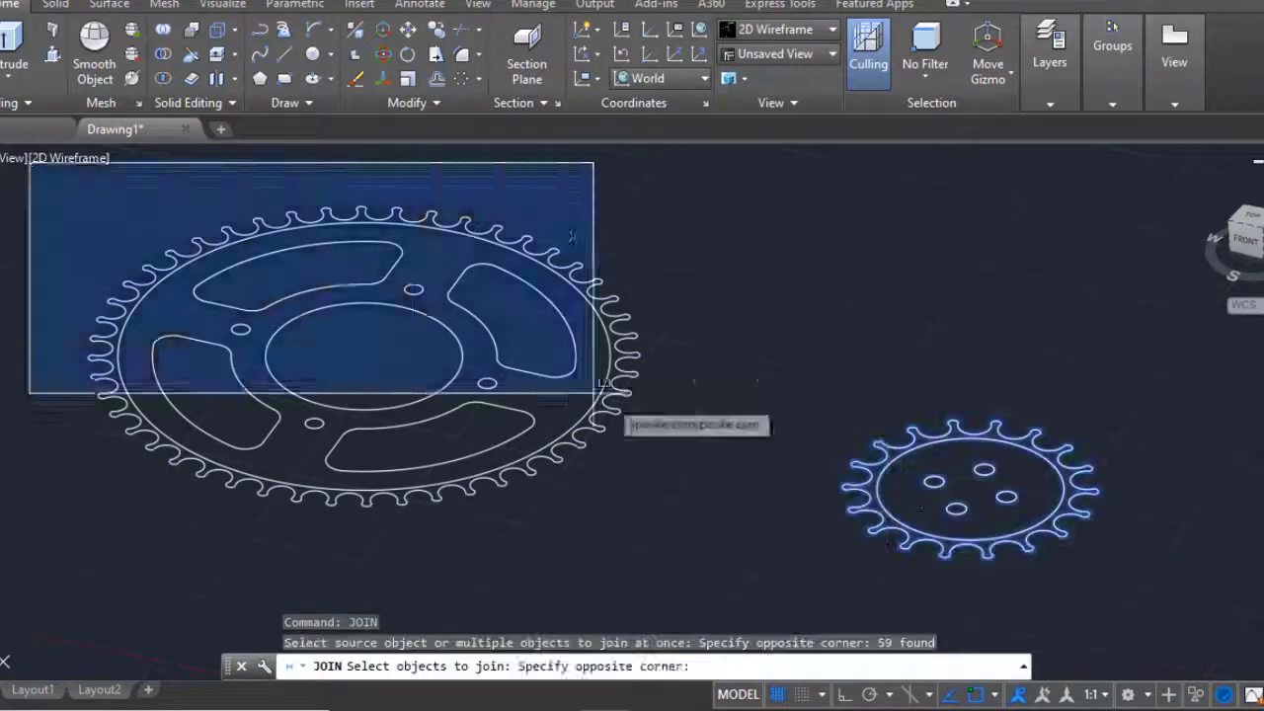
key("Return")
key("Escape")
key("Escape")
middle_click_drag(681, 453, 893, 533)
- Extrude the large sprocket's outline 0.3 high
type("EXT")
key("Return")
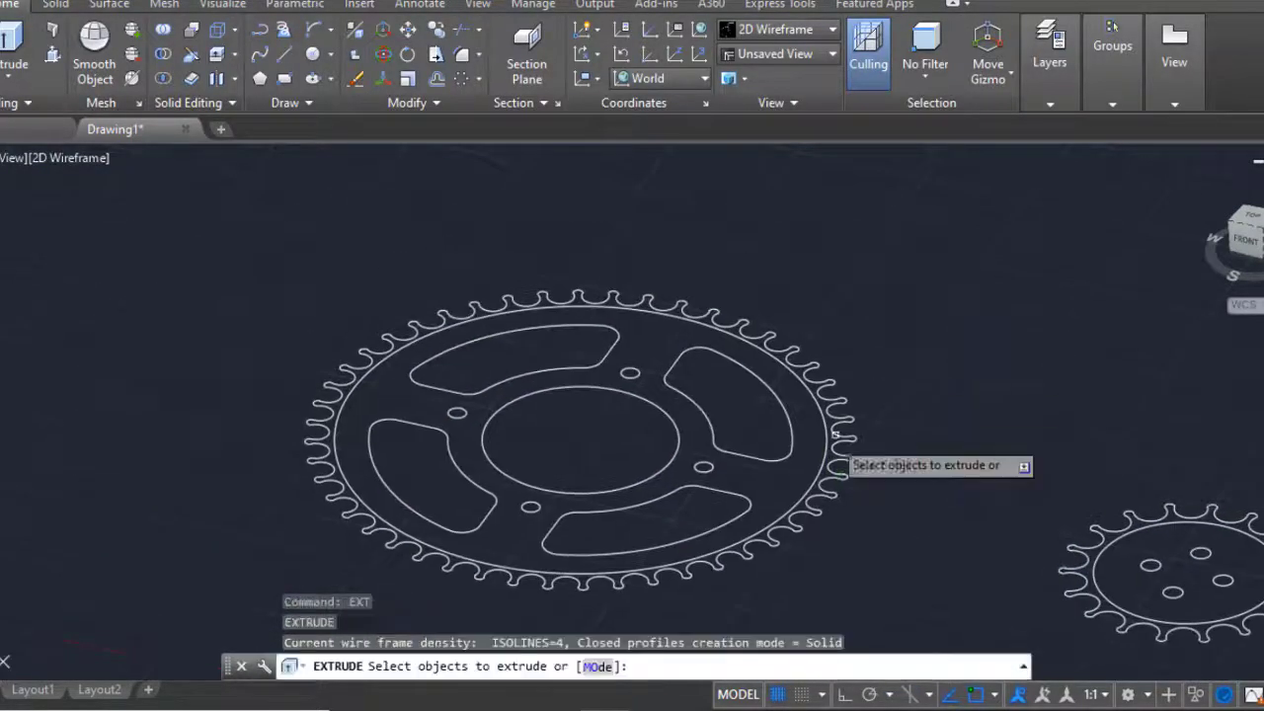
left_click(835, 440)
key("Return")
type(".2")
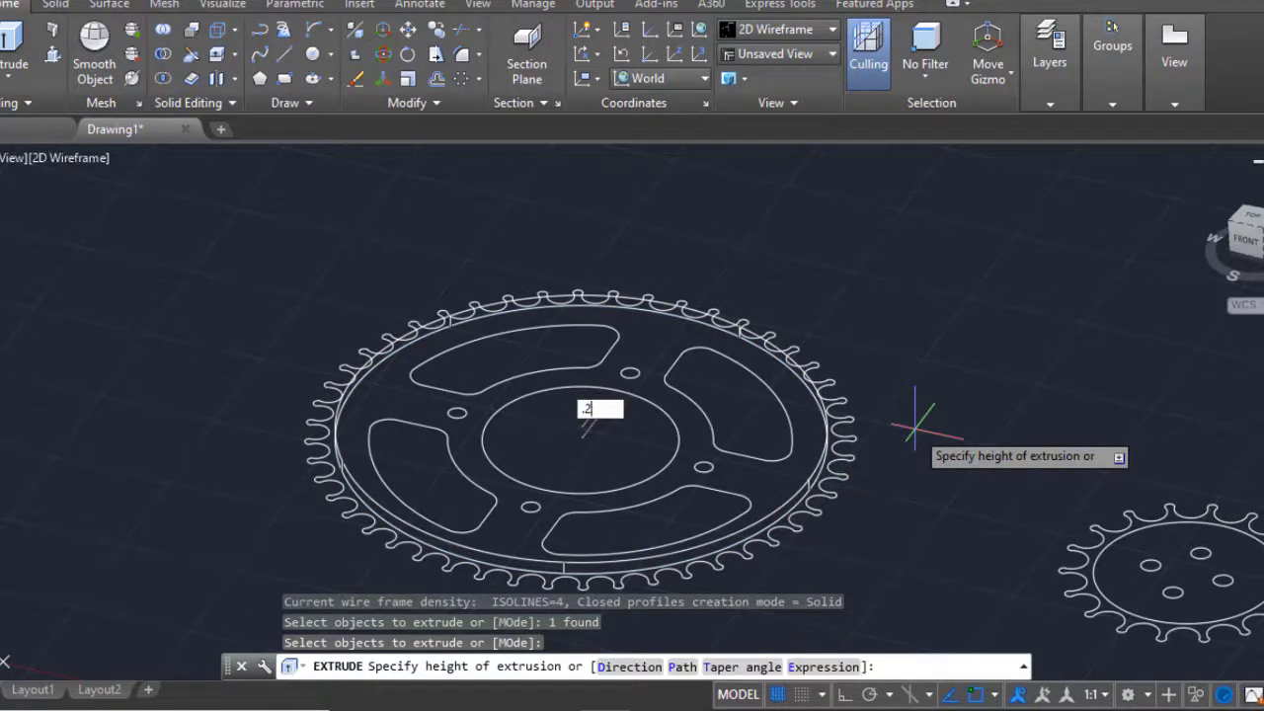
key("BackSpace")
type("3")
key("Return")
- Extrude the large sprocket's centre circle, spoke cutouts and holes 0.3 high
key("Return")
left_click(731, 503)
left_click(494, 514)
left_click(531, 487)
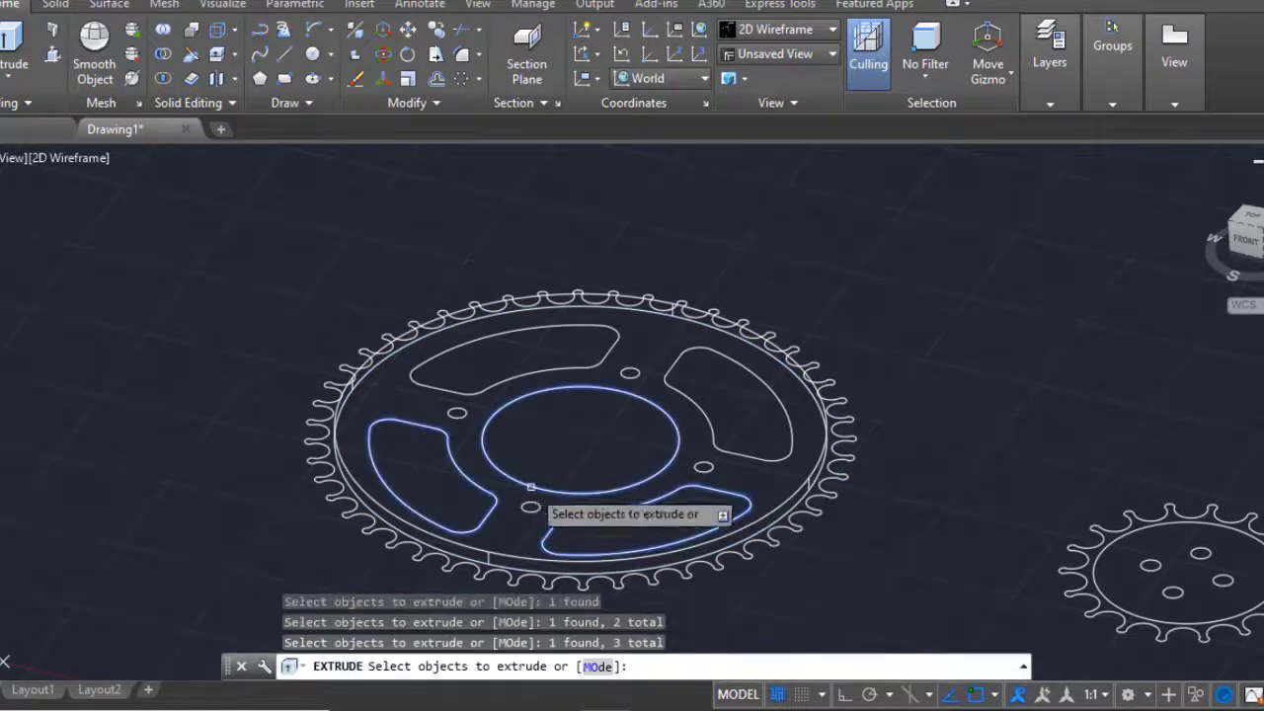
left_click(705, 464)
left_click(631, 373)
key("Return")
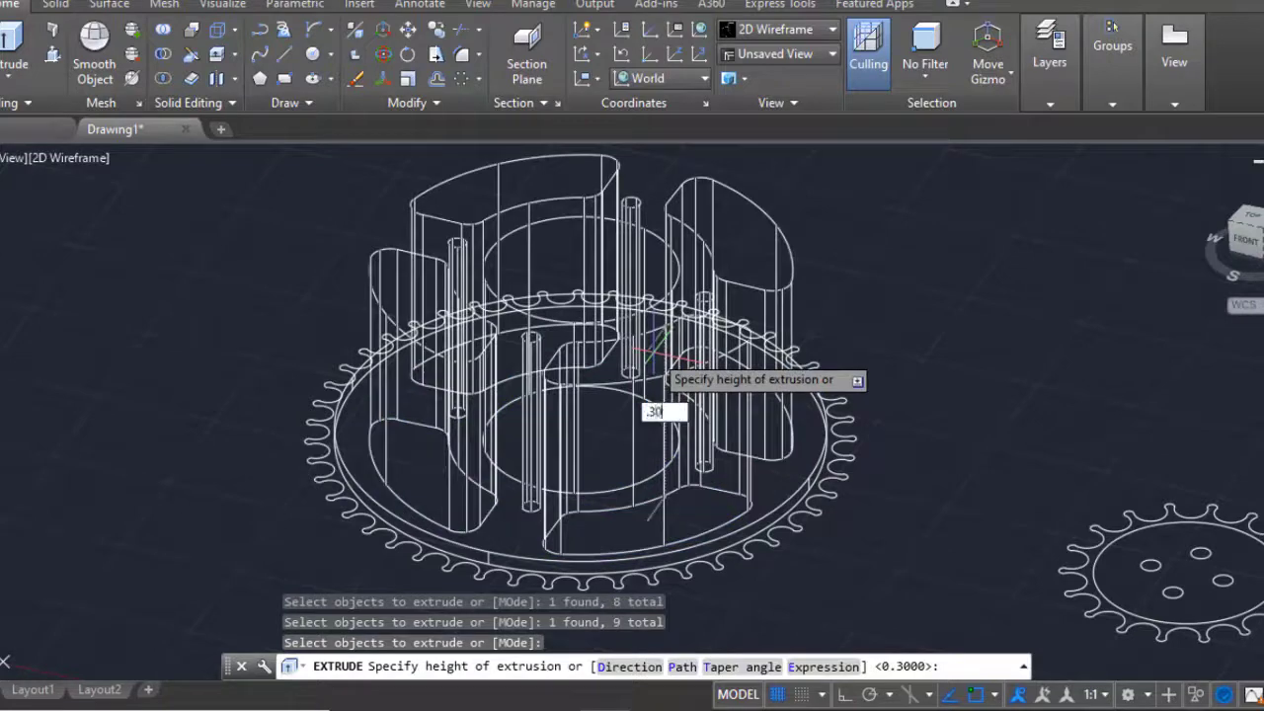
key("Return")
type("ext")
- Extrude the small sprocket's inner circle and bolt holes 0.3 high
key("Return")
left_click(861, 509)
left_click(883, 458)
left_click(905, 485)
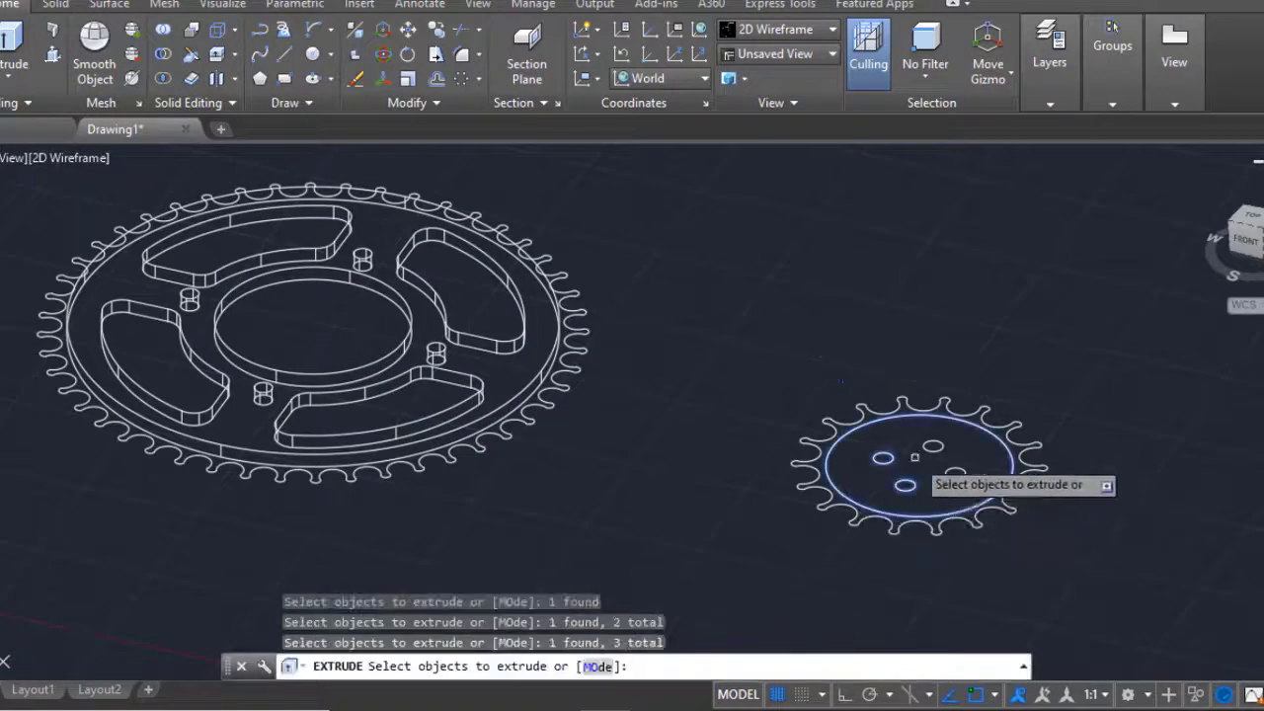
left_click(955, 459)
key("Return")
key("ctrl+z")
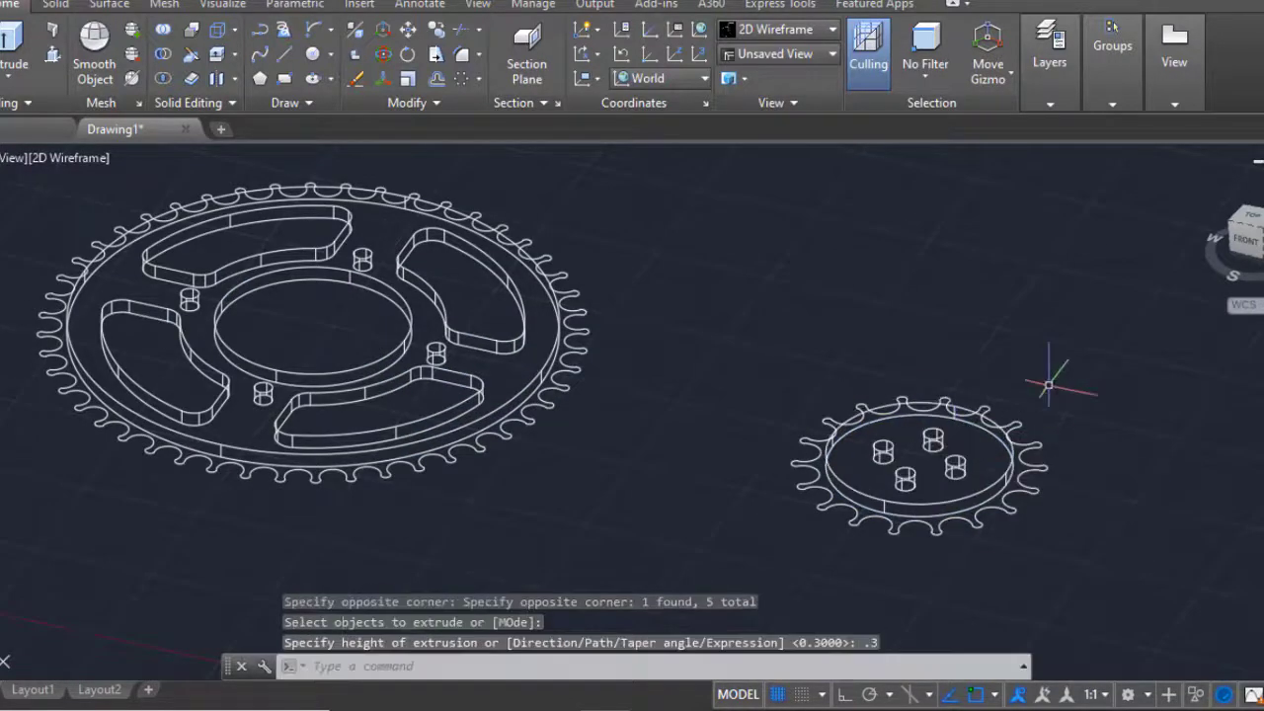
key("Escape")
- Extrude both sprockets' toothed rims 0.2 high
key("Return")
left_click(806, 528)
left_click(583, 425)
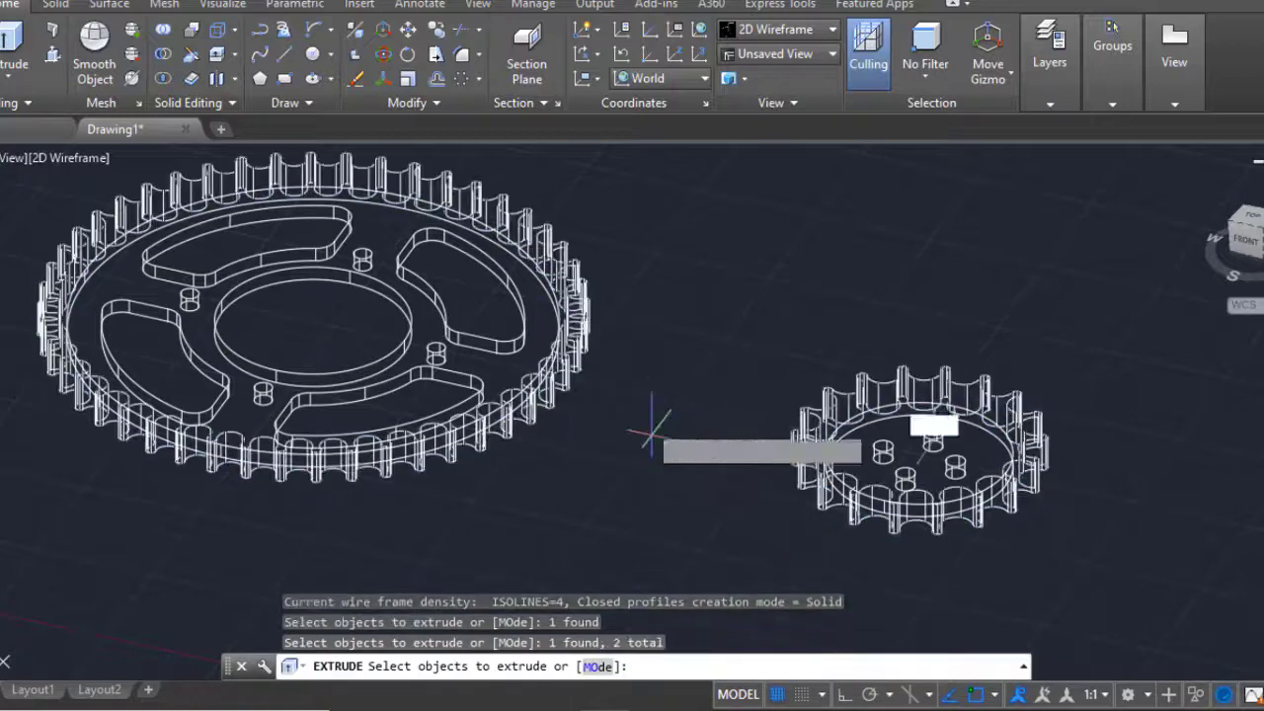
key("Return")
type("2")
key("Return")
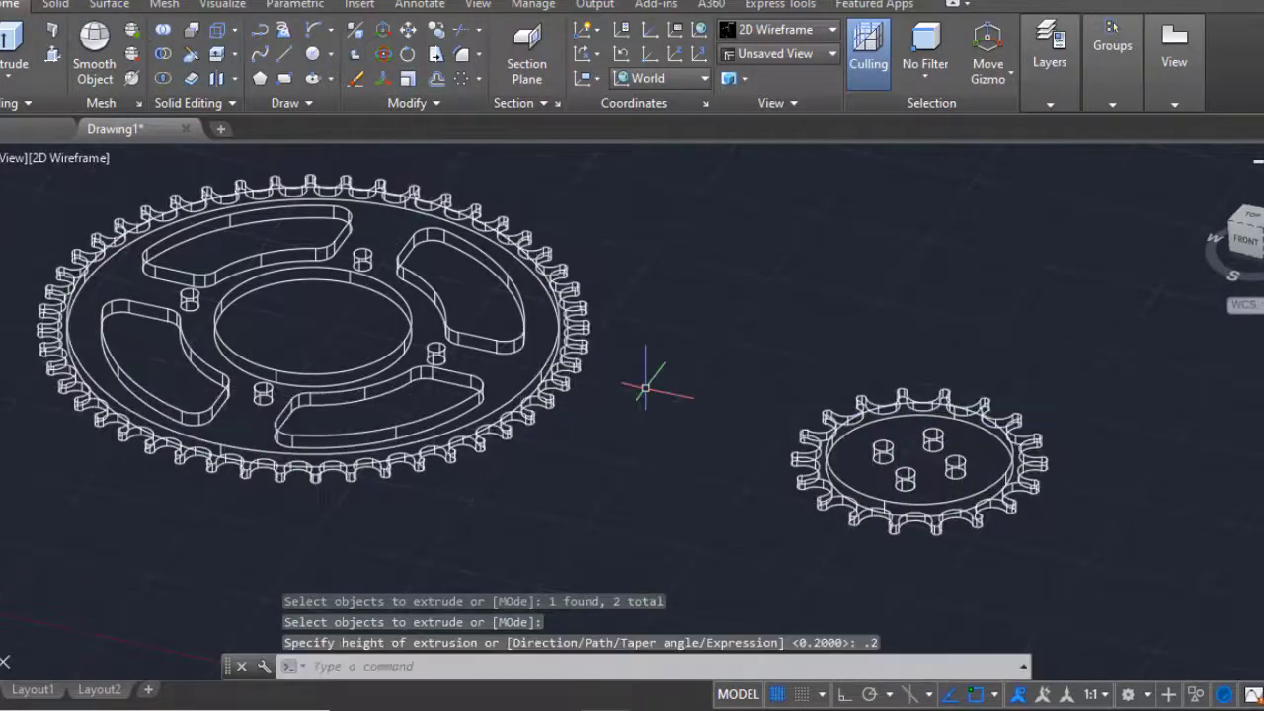
- Move both toothed rims 0.05 units with the MOVE command
type("m")
key("Return")
key("F8")
left_click(691, 522)
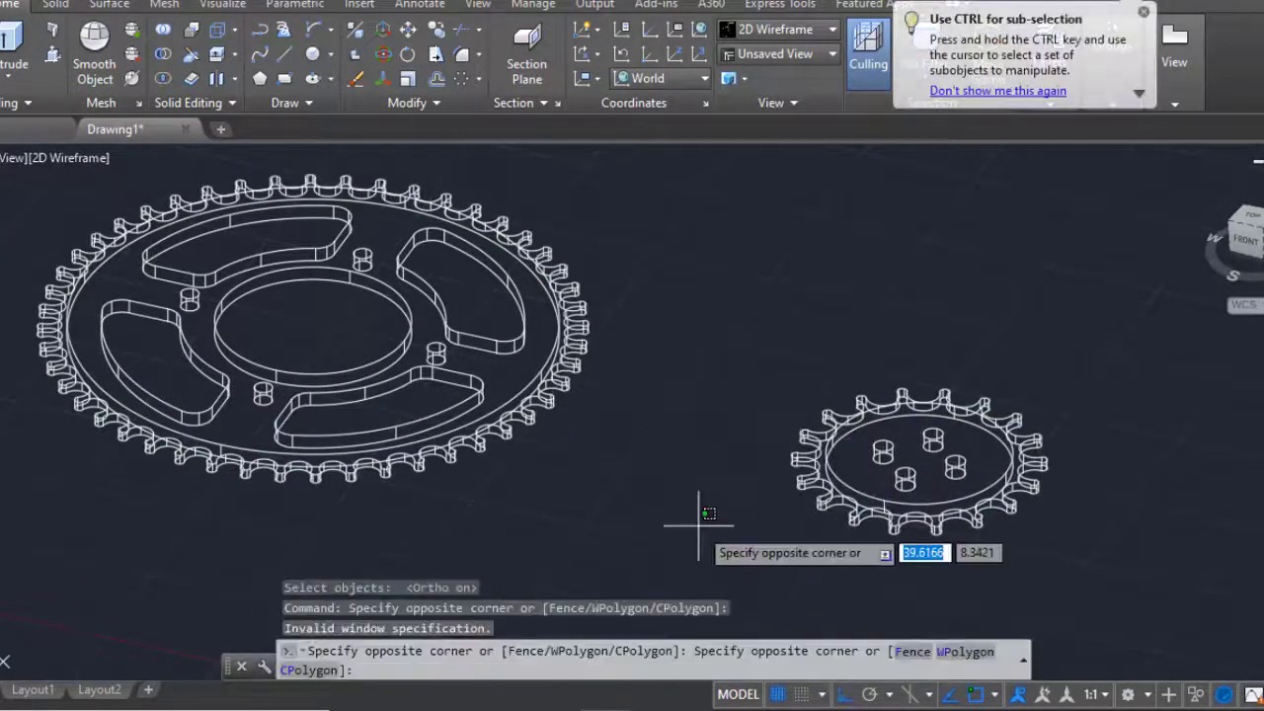
key("Escape")
type("M")
key("Return")
left_click(835, 526)
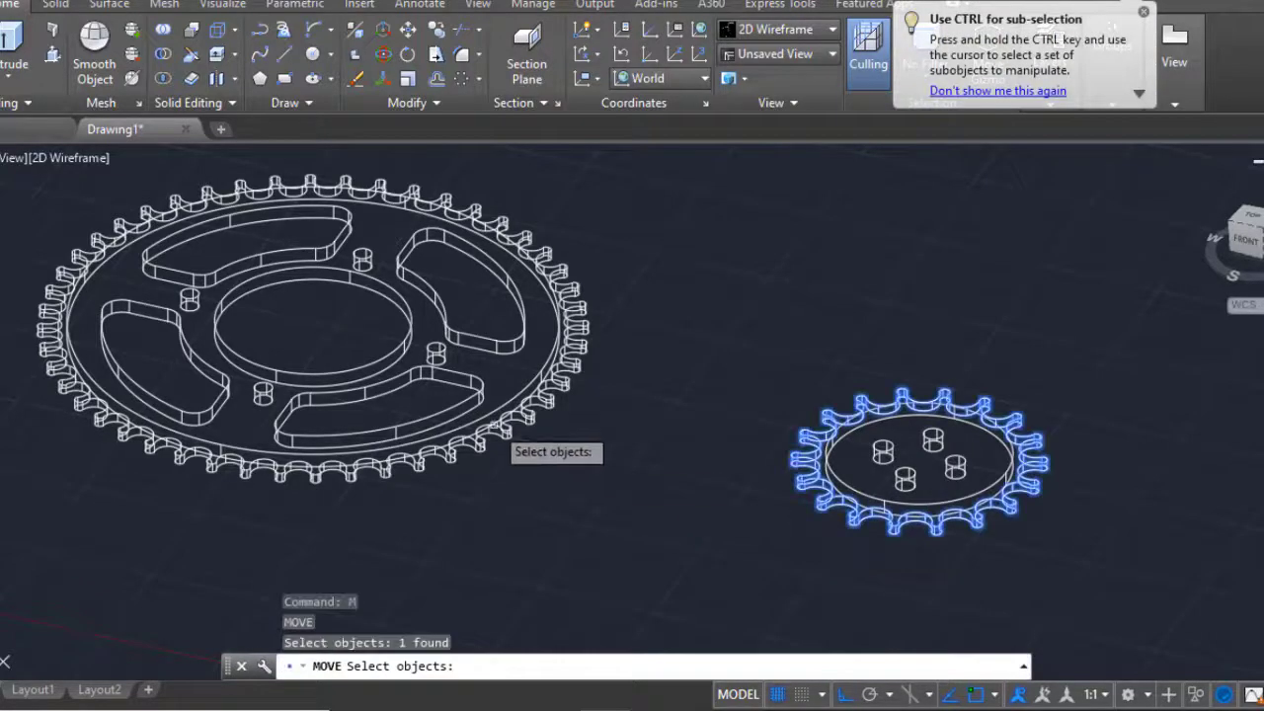
left_click(494, 427)
key("Return")
left_click(652, 479)
type(".05")
key("Return")
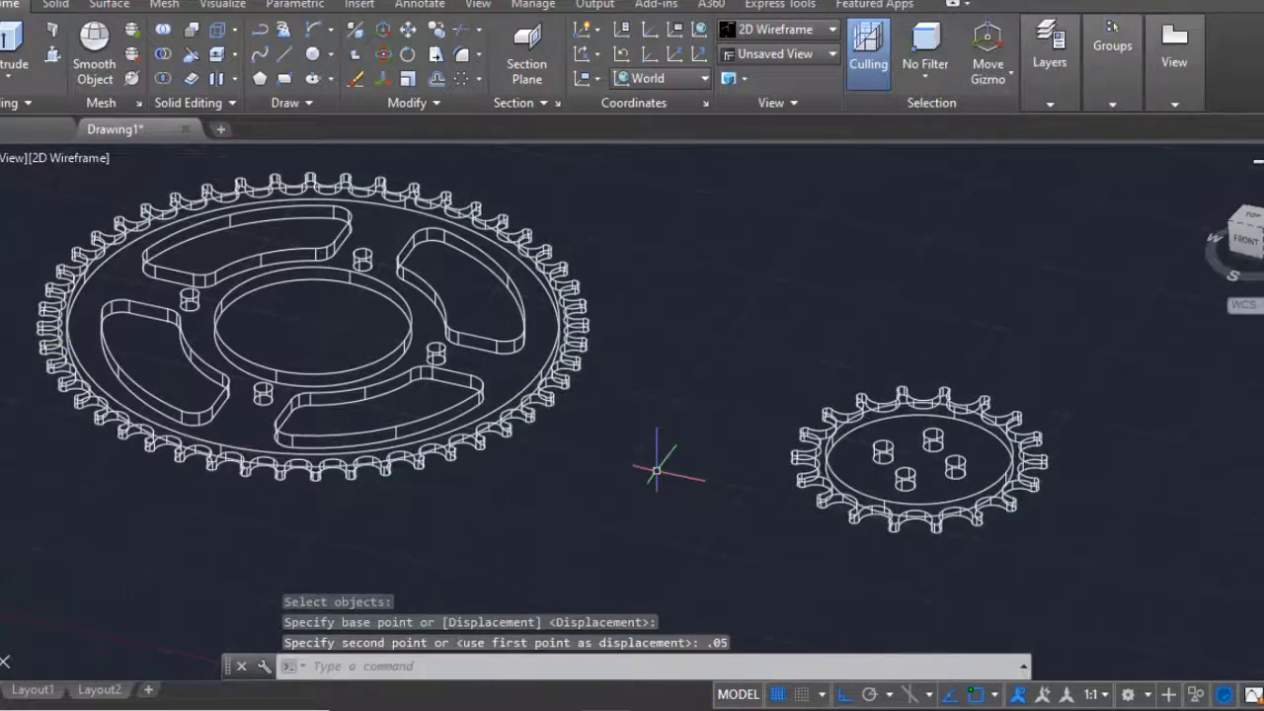
- Union the large and small sprockets' solids into combined bodies
left_click(163, 29)
left_click(682, 425)
left_click(536, 395)
left_click(988, 555)
left_click(626, 411)
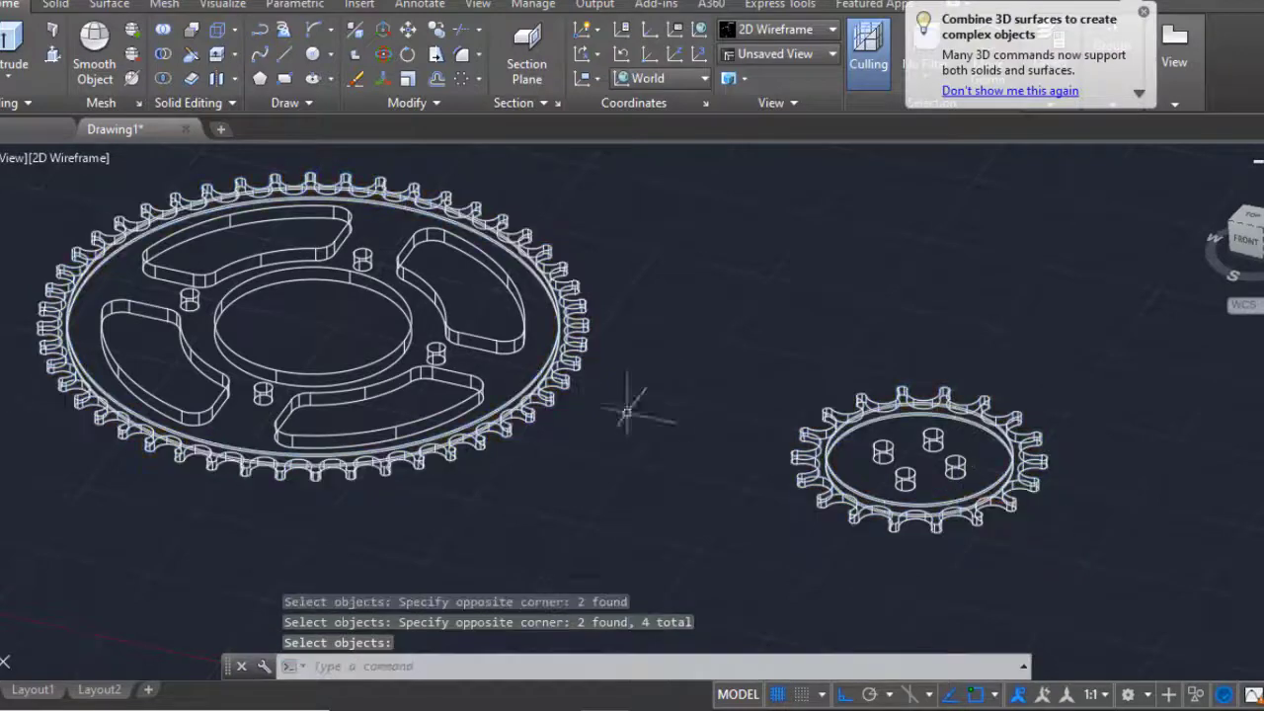
- Subtract the bolt-hole cylinders from the sprocket body
left_click(166, 55)
left_click(869, 529)
left_click(1015, 433)
key("Return")
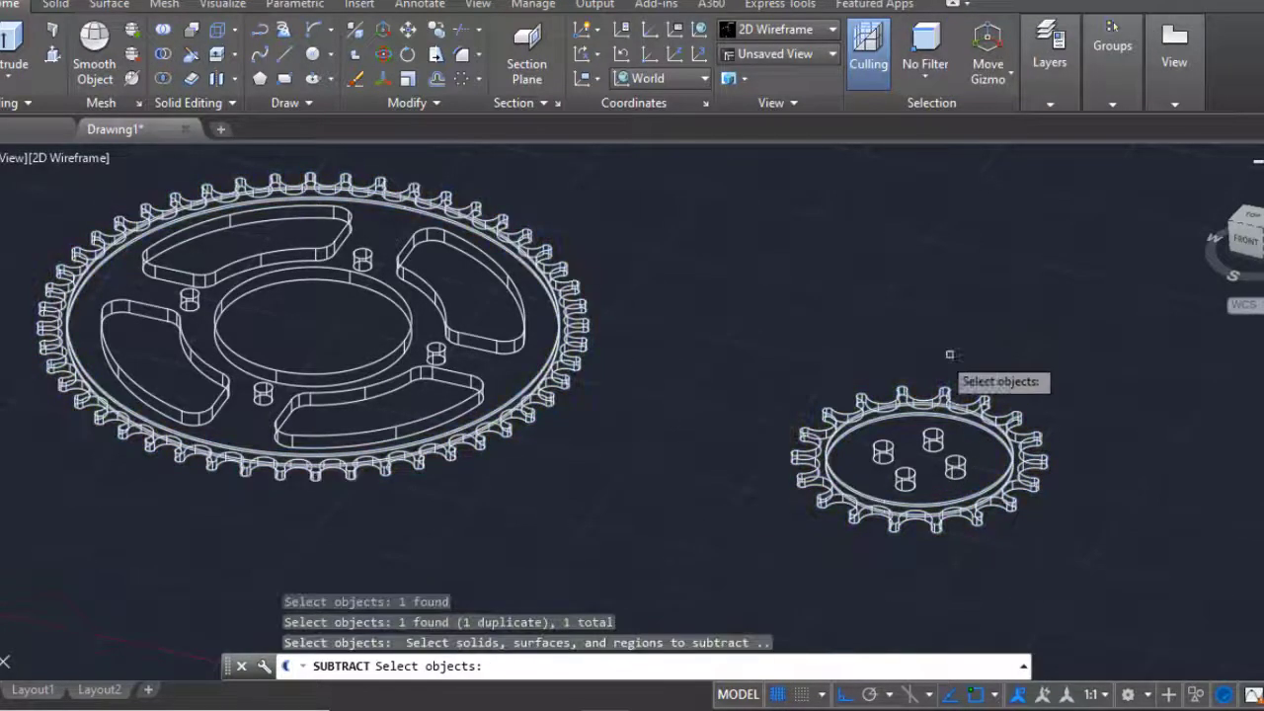
left_click_drag(853, 341, 1035, 551)
key("Return")
left_click(494, 346)
key("Escape")
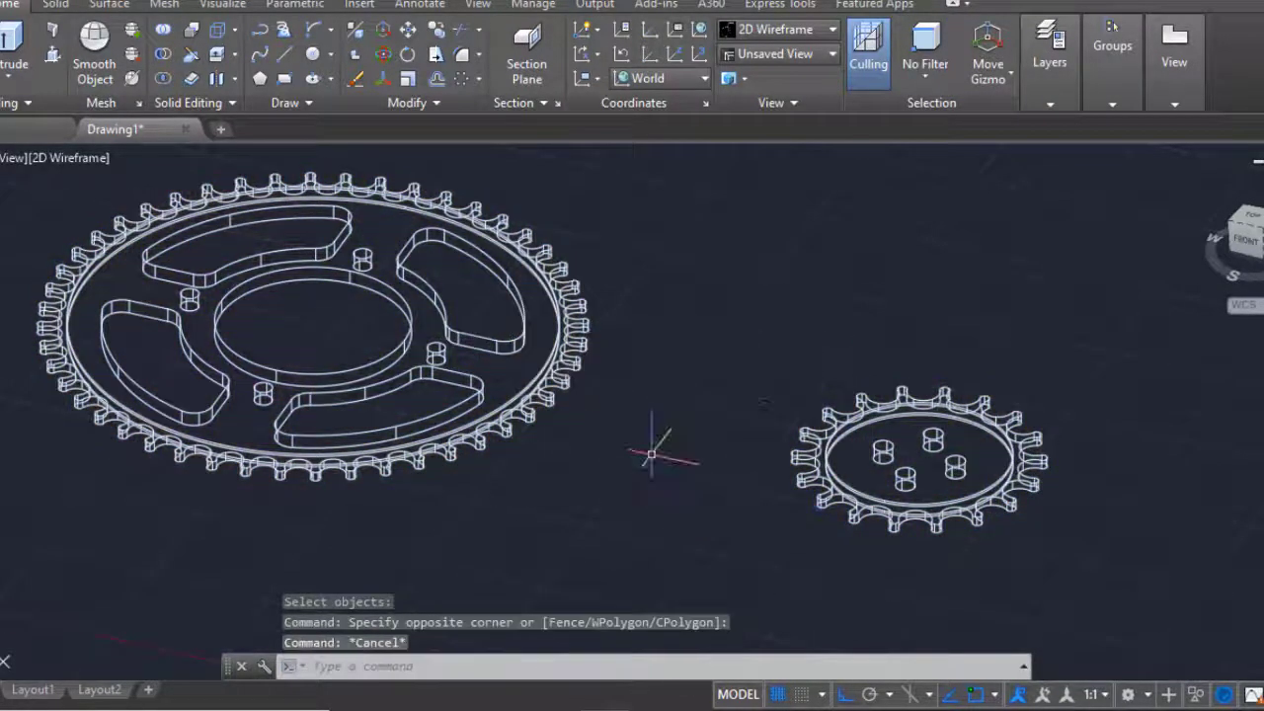
- Orbit to a near-top view and shade both sprockets in the Realistic visual style
mouse_move(717, 392)
middle_mouse_down("shift")
mouse_move(819, 260)
mouse_move(773, 342)
mouse_move(819, 200)
mouse_move(717, 444)
mouse_move(619, 461)
middle_mouse_up("shift")
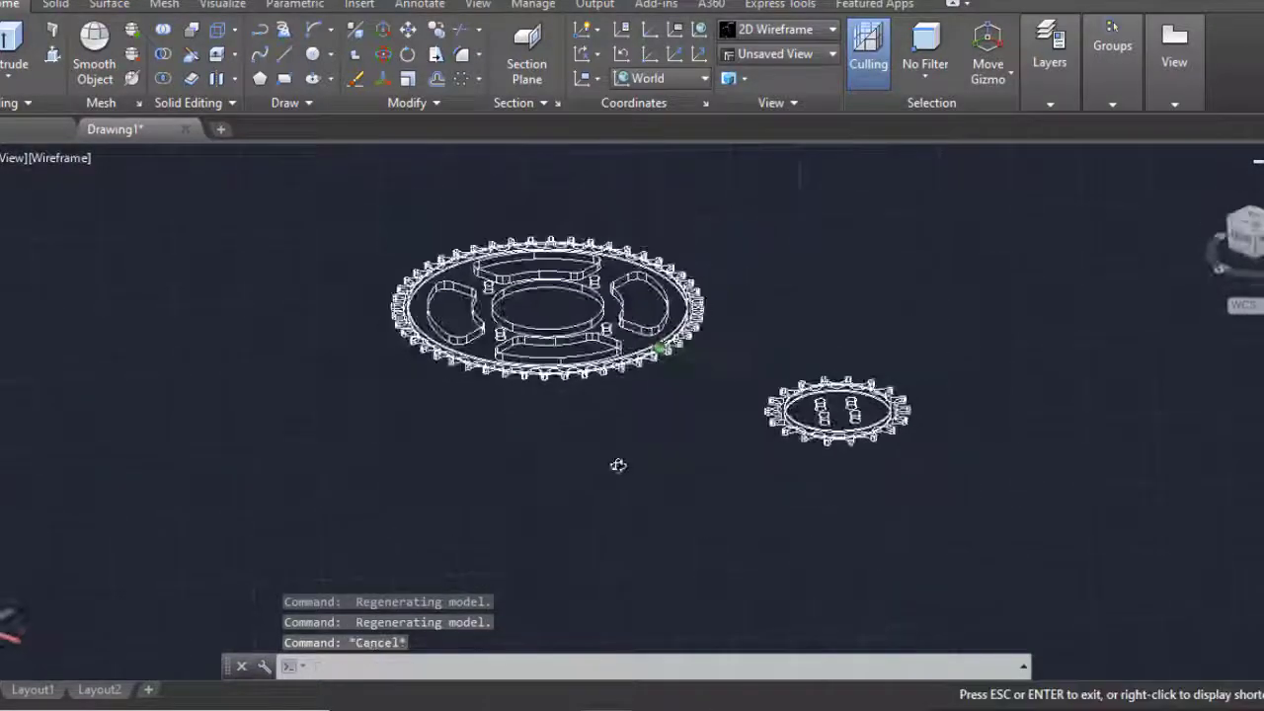
left_click(69, 157)
left_click(128, 266)
mouse_move(776, 369)
middle_mouse_down("shift")
mouse_move(748, 417)
mouse_move(740, 367)
middle_mouse_up("shift")
scroll(815, 361, "up", 2)
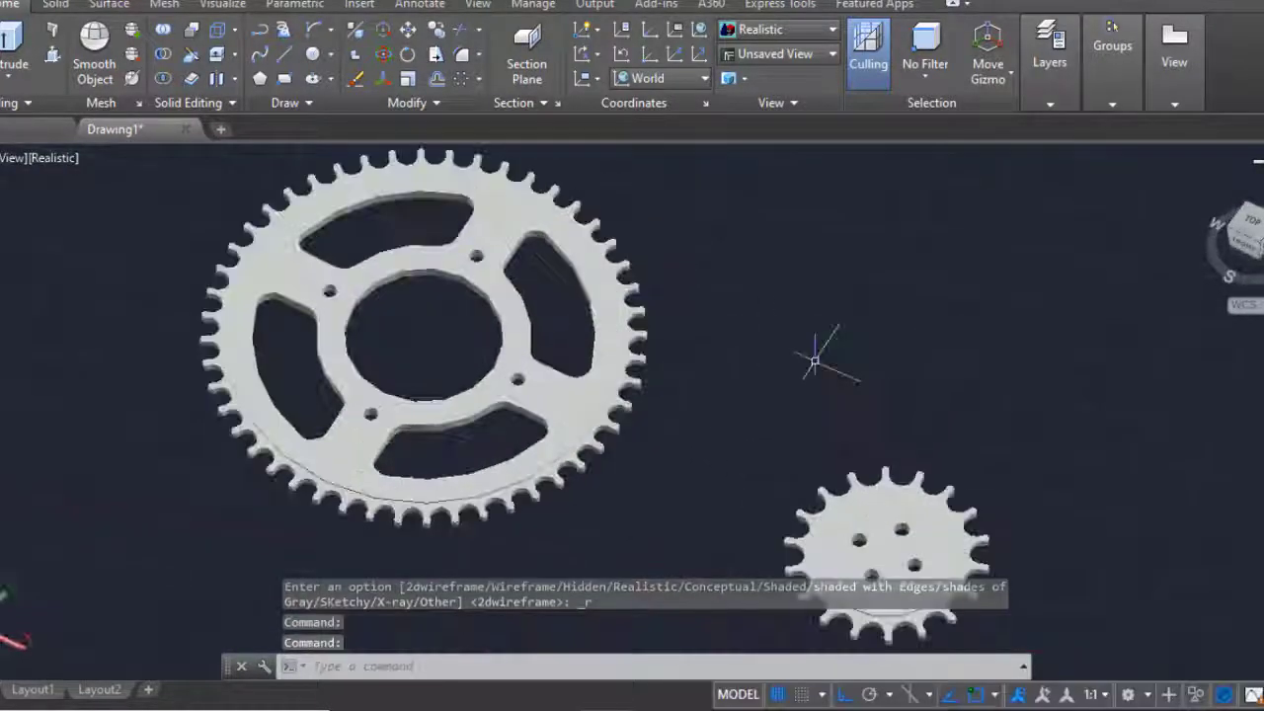